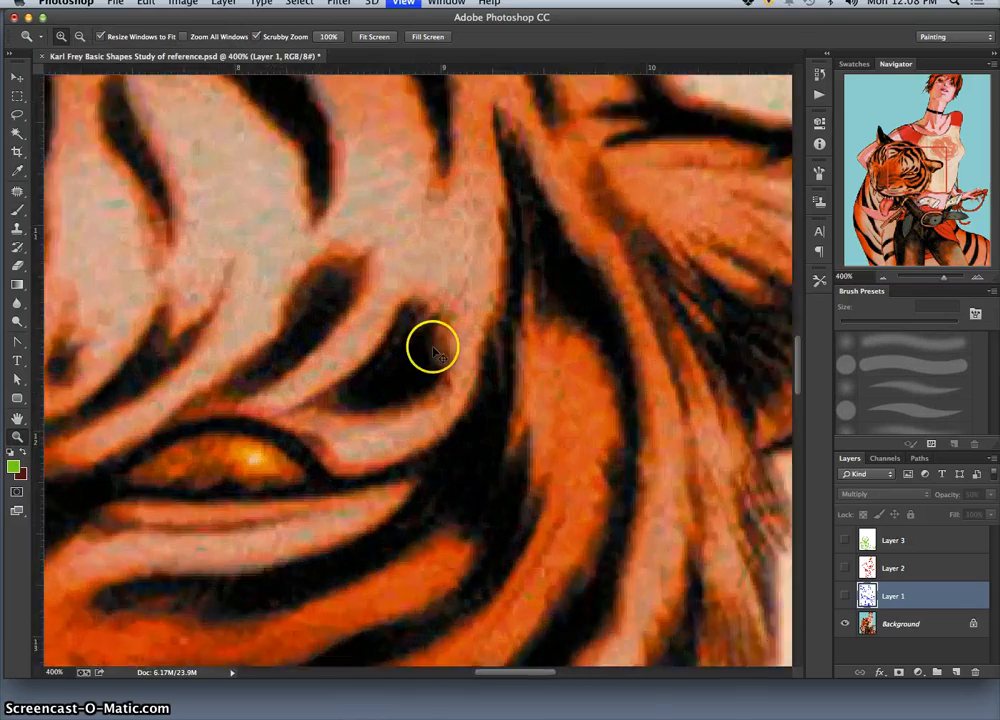
# Step: Examine the tiger's eye and stripes up close at pixel level, finishing with the whole illustration in view
pyautogui.click(431, 346)
pyautogui.click(449, 350)
pyautogui.click(398, 334)
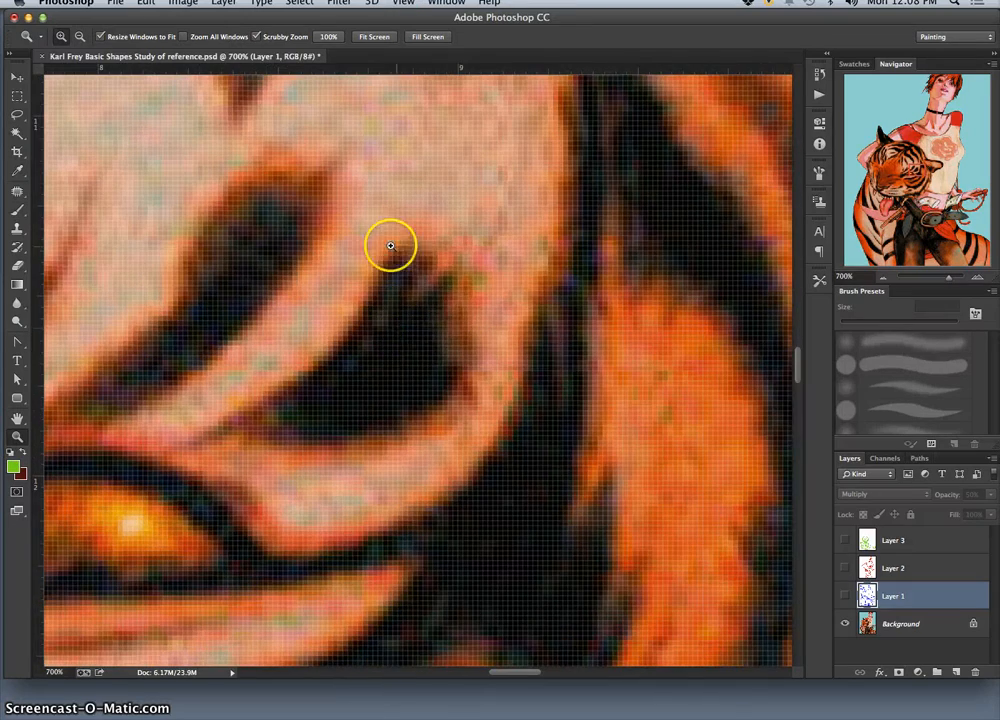
pyautogui.click(435, 350)
pyautogui.press('super+minus')
pyautogui.press('super+minus')
pyautogui.press('super+minus')
pyautogui.press('super+minus')
pyautogui.press('super+minus')
pyautogui.press('super+minus')
pyautogui.press('super+minus')
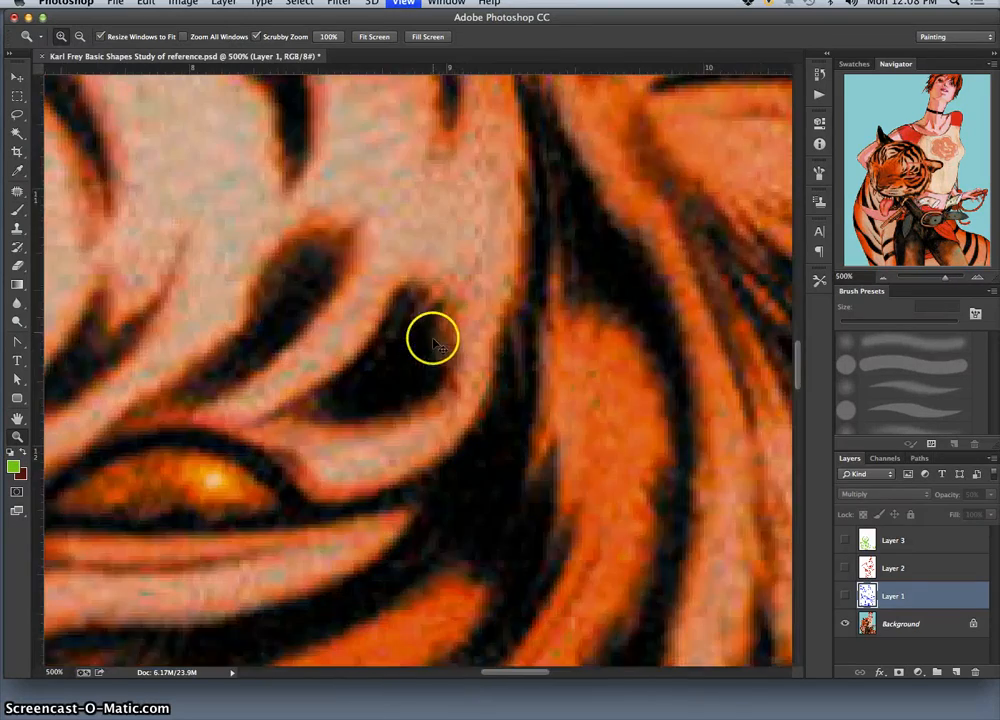
pyautogui.press('super+minus')
pyautogui.press('super+minus')
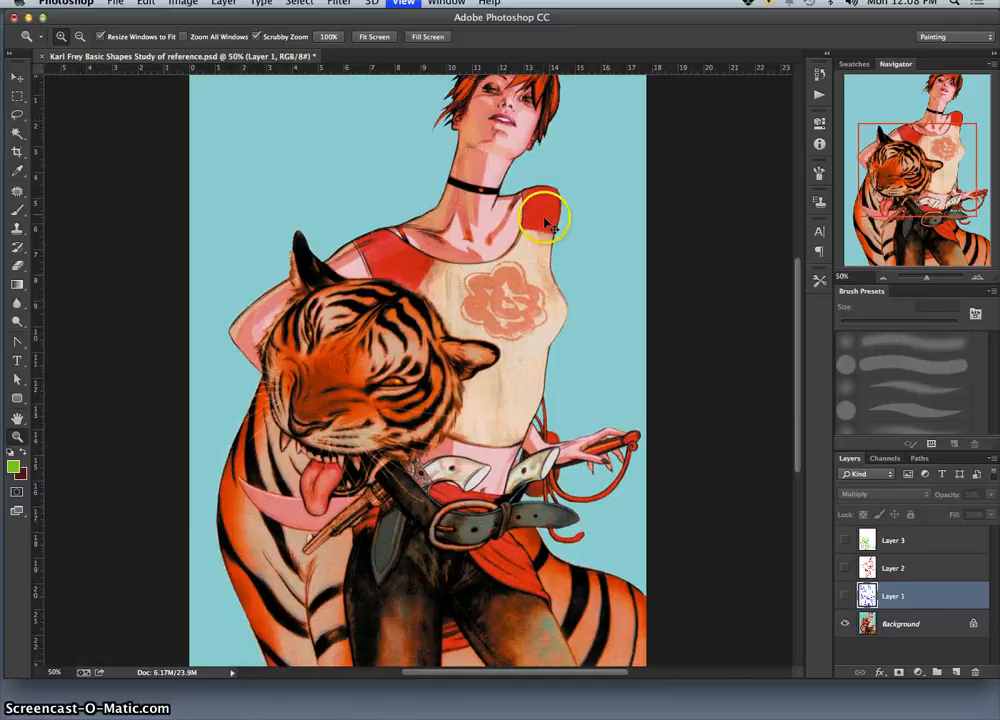
# Step: Review the three shape-study sketch layers with and without the Background image, leaving only the Background visible
pyautogui.click(845, 596)
pyautogui.click(845, 568)
pyautogui.click(845, 540)
pyautogui.click(845, 623)
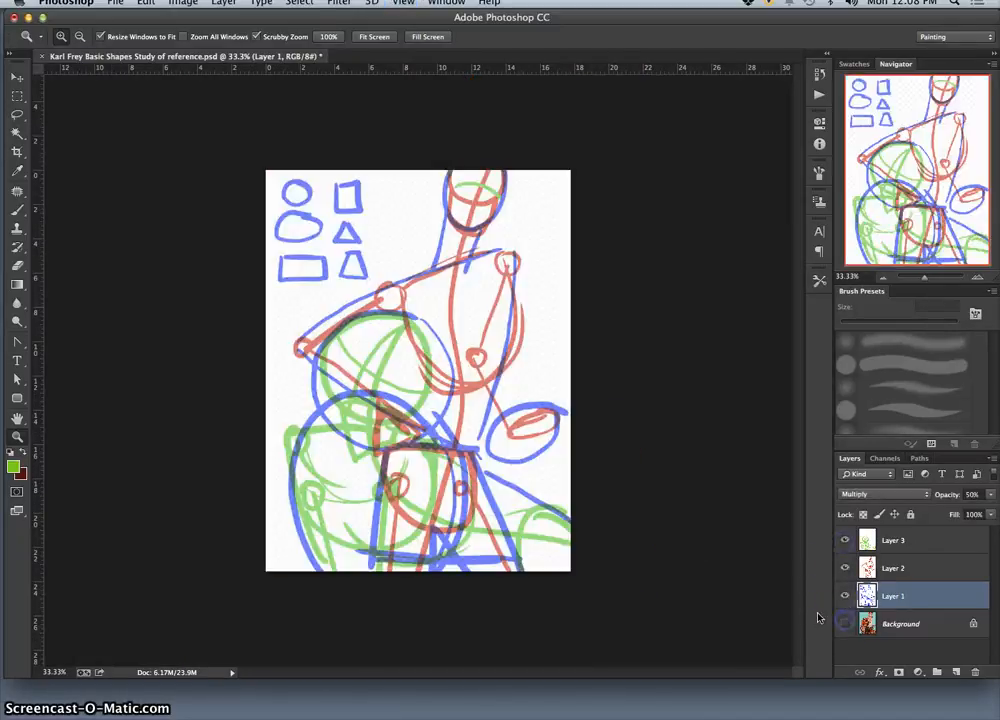
pyautogui.click(845, 623)
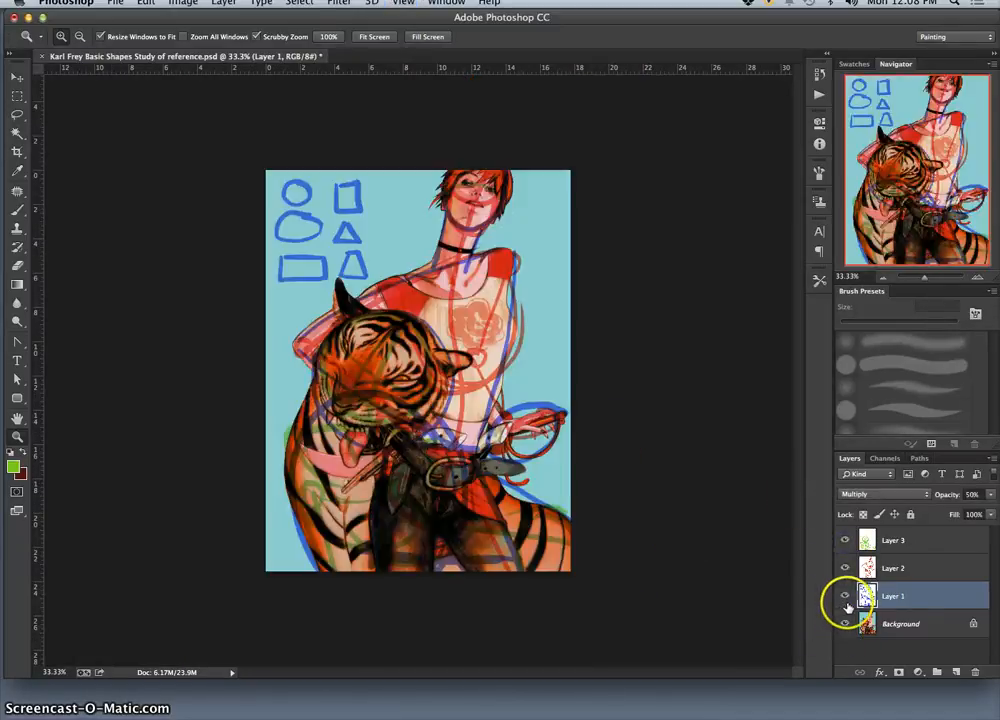
pyautogui.click(845, 596)
pyautogui.click(845, 568)
pyautogui.click(845, 540)
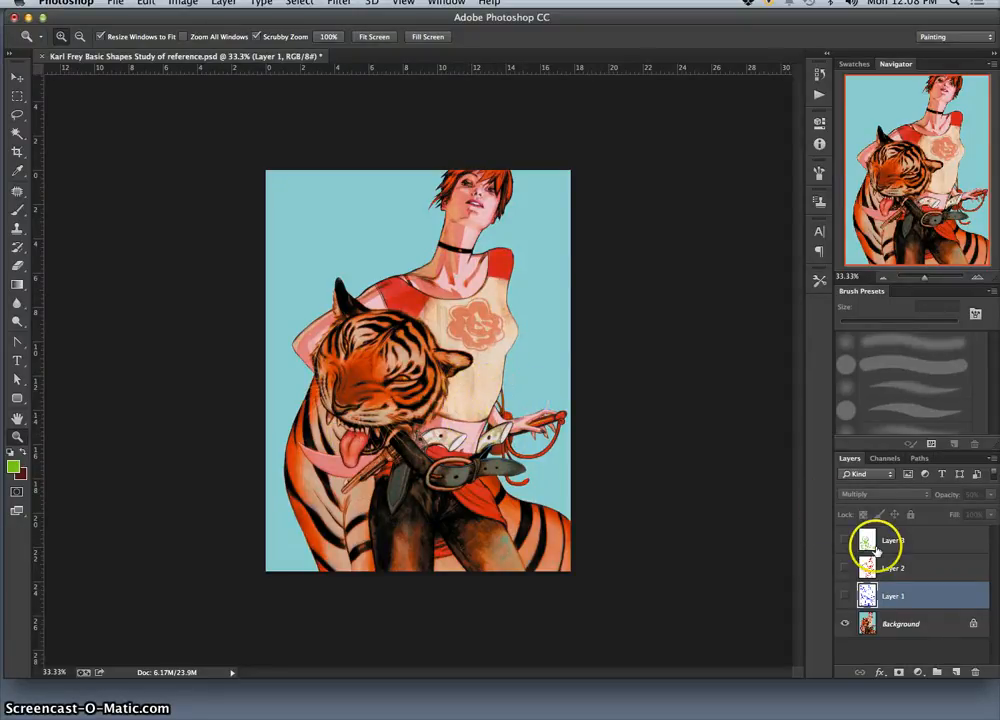
# Step: Duplicate the Background layer and check the copy by toggling its visibility
pyautogui.click(904, 627)
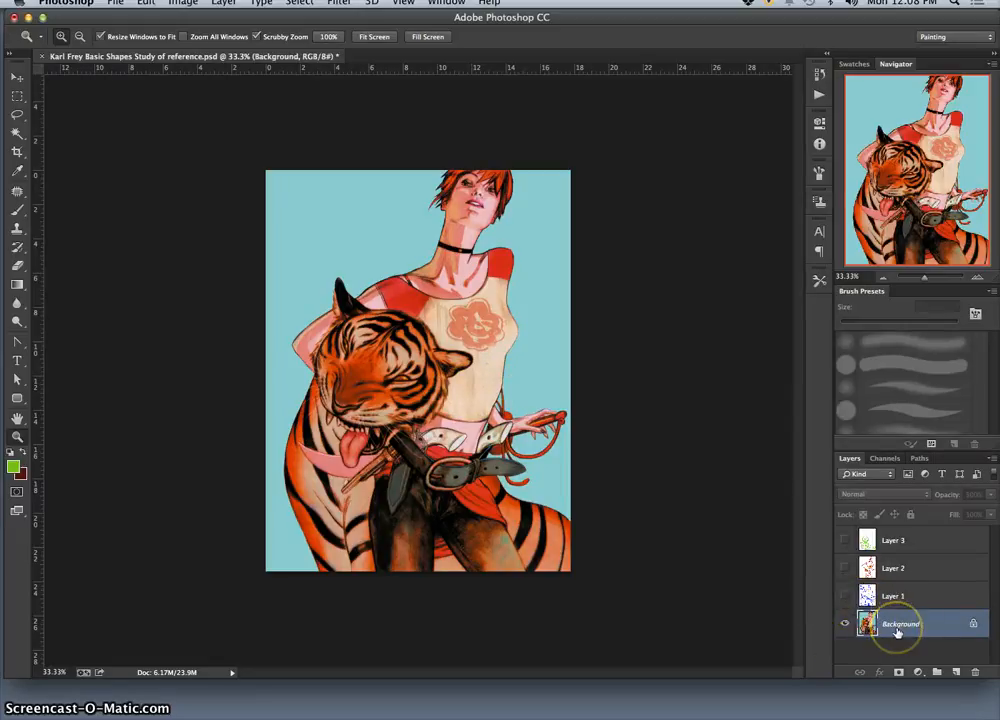
pyautogui.press('super+j')
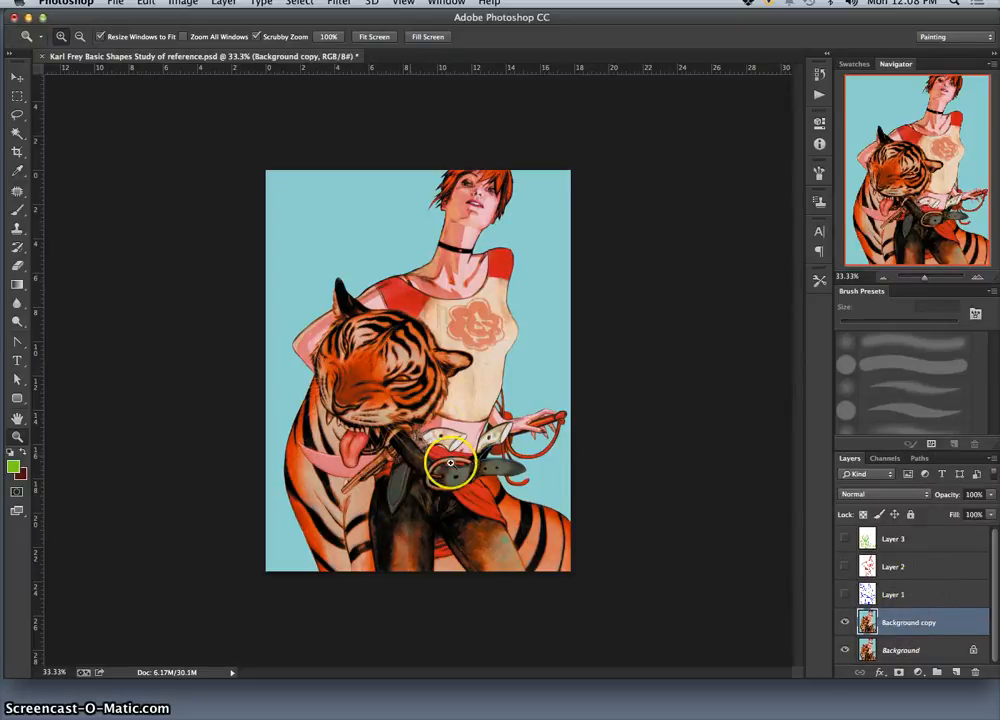
pyautogui.click(845, 622)
pyautogui.click(845, 622)
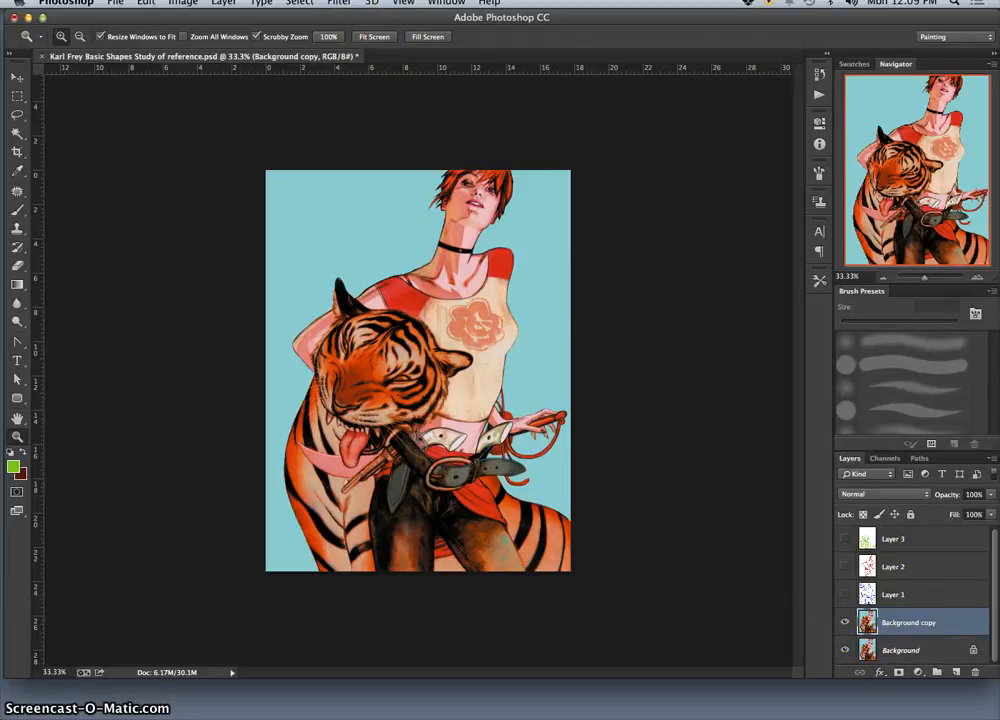
# Step: Apply a Gaussian Blur with a radius of 20.4 pixels to the Background copy layer
pyautogui.click(339, 3)
pyautogui.moveTo(349, 172)
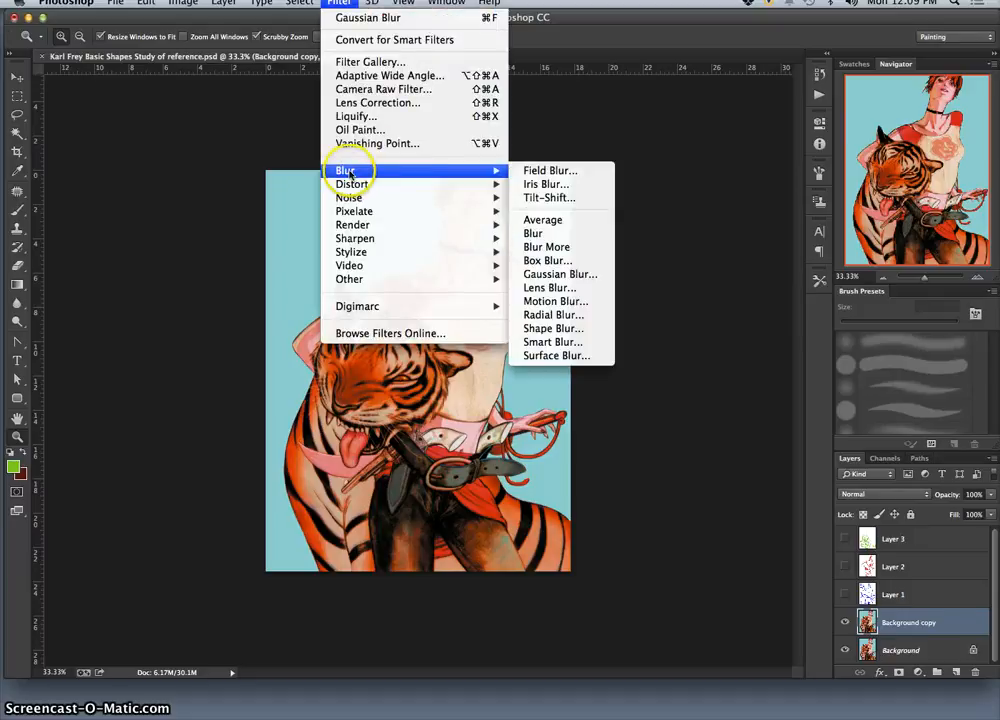
pyautogui.click(566, 282)
pyautogui.moveTo(786, 425); pyautogui.dragTo(655, 182)
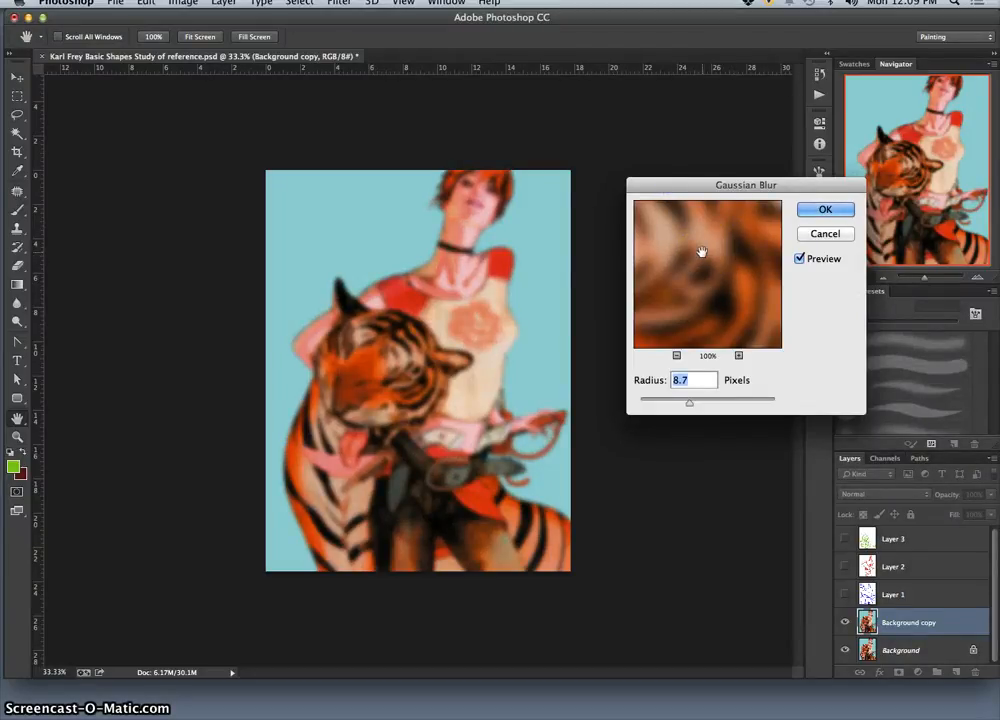
pyautogui.click(690, 403)
pyautogui.moveTo(716, 404); pyautogui.dragTo(701, 404)
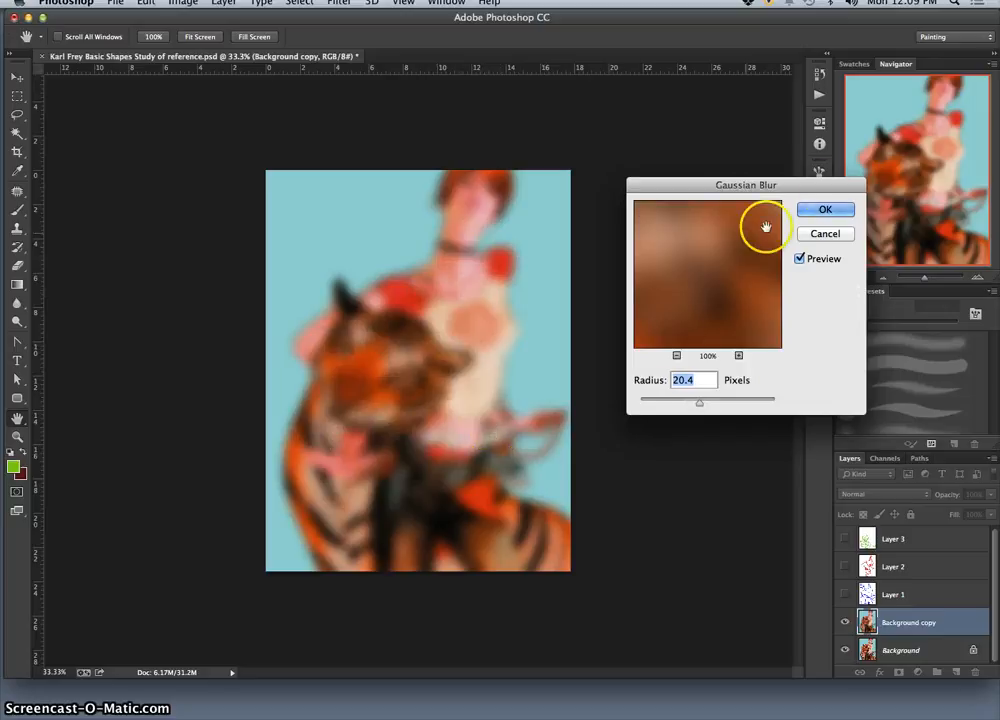
pyautogui.click(820, 209)
pyautogui.press('z')
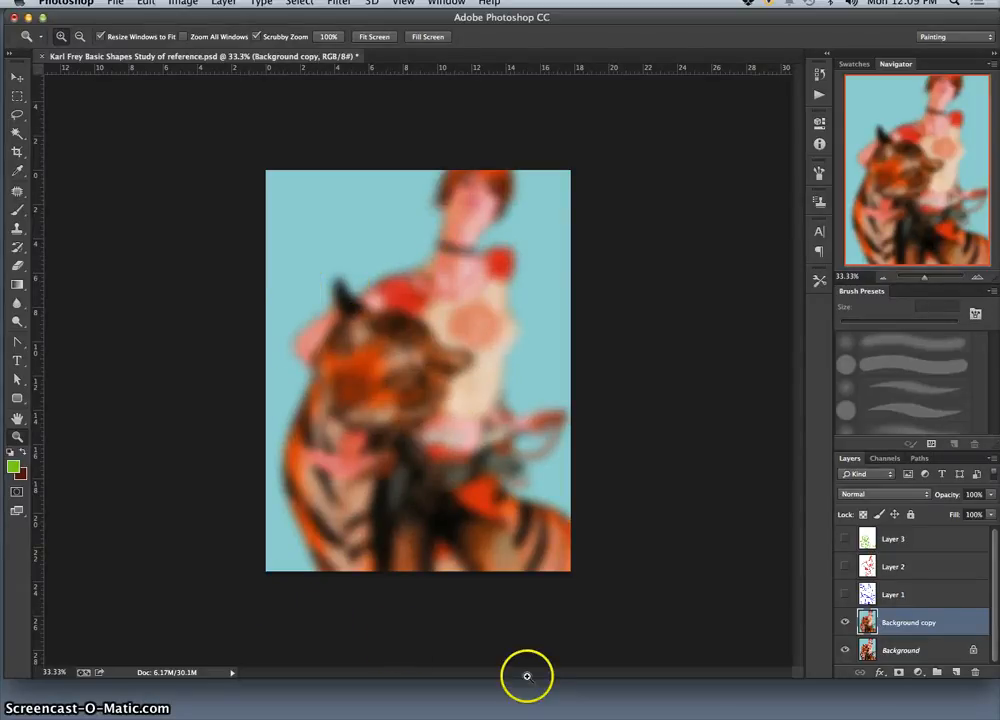
# Step: Compare the blurred Background copy with the sharp original by toggling the copy's visibility, leaving it visible
pyautogui.click(844, 623)
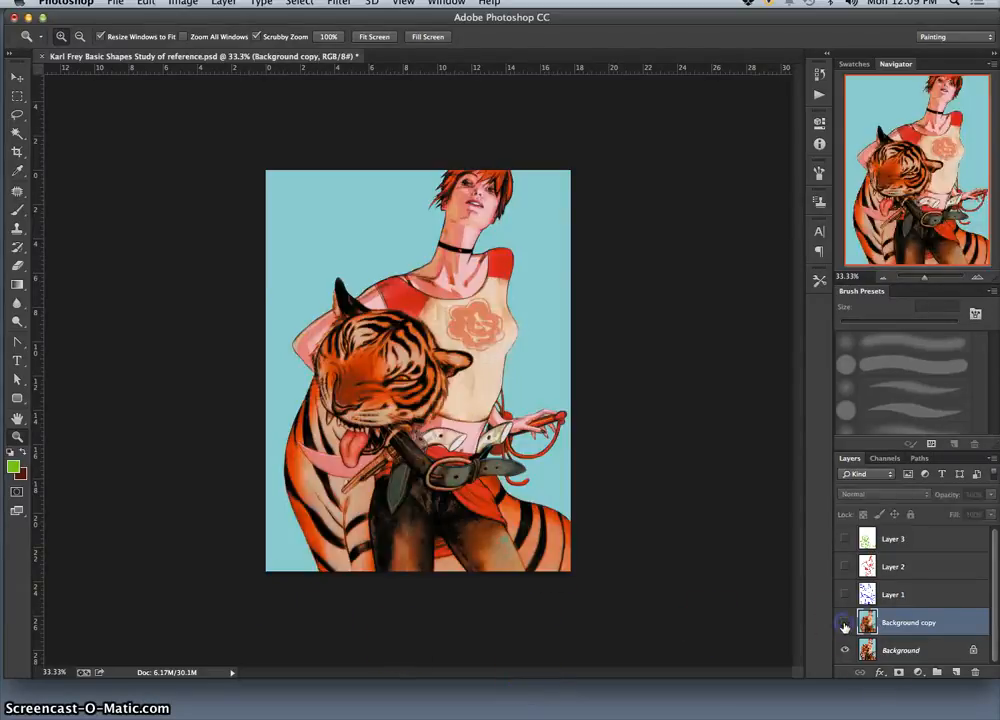
pyautogui.click(844, 623)
pyautogui.click(844, 623)
pyautogui.click(844, 623)
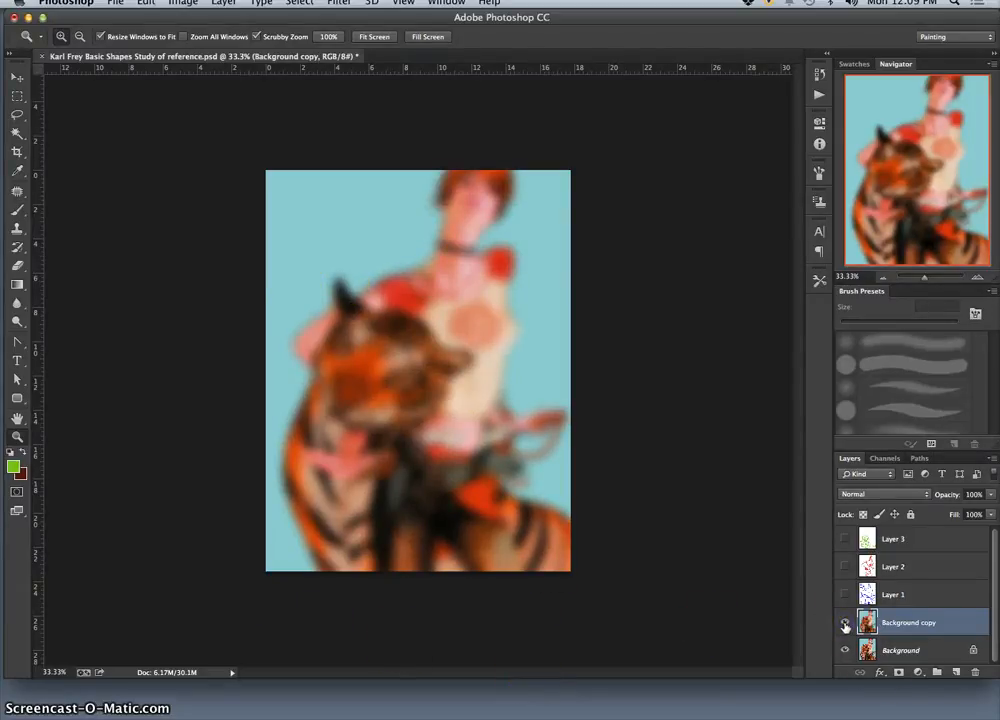
pyautogui.click(844, 623)
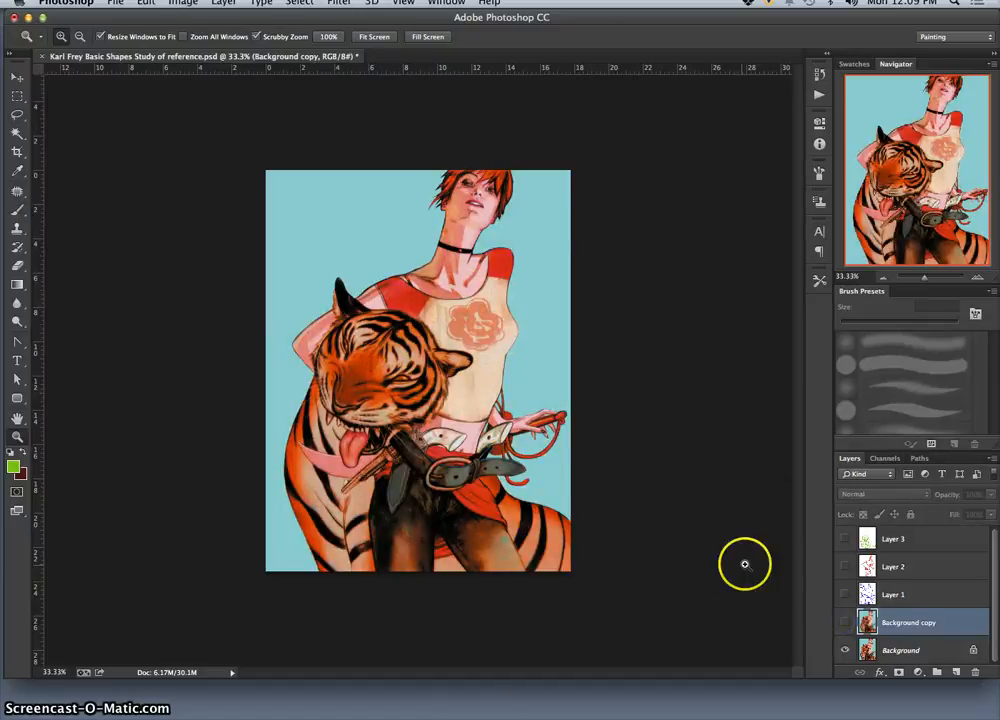
pyautogui.click(844, 623)
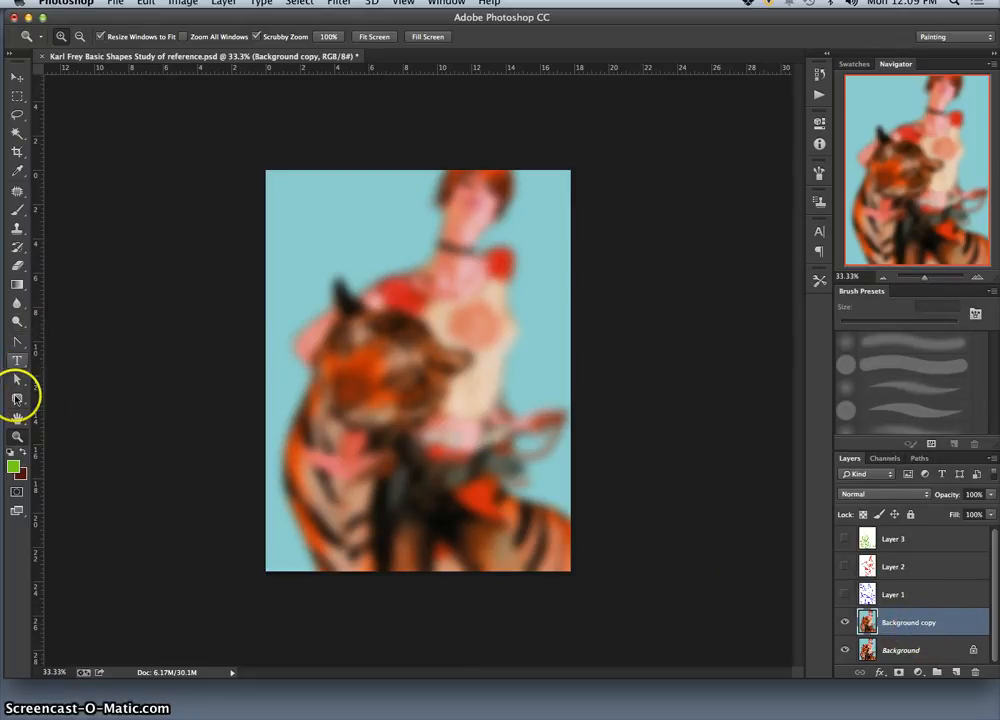
# Step: Draw a green circle about 533 px in diameter with the Ellipse tool and position it over the tiger's head
pyautogui.click(16, 341)
pyautogui.click(62, 337)
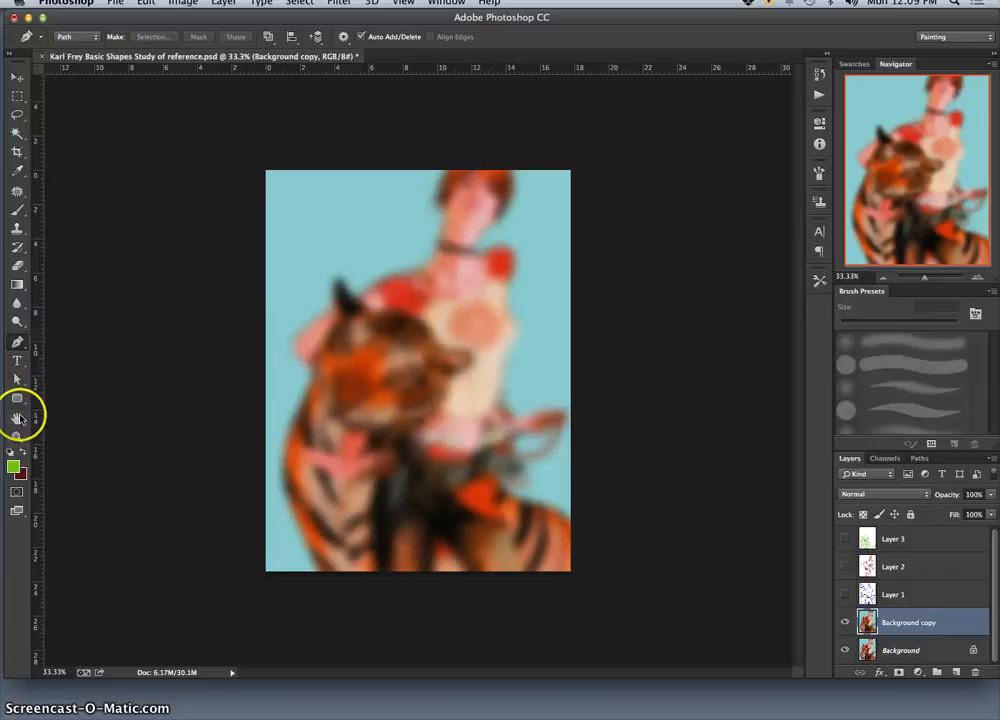
pyautogui.click(18, 399)
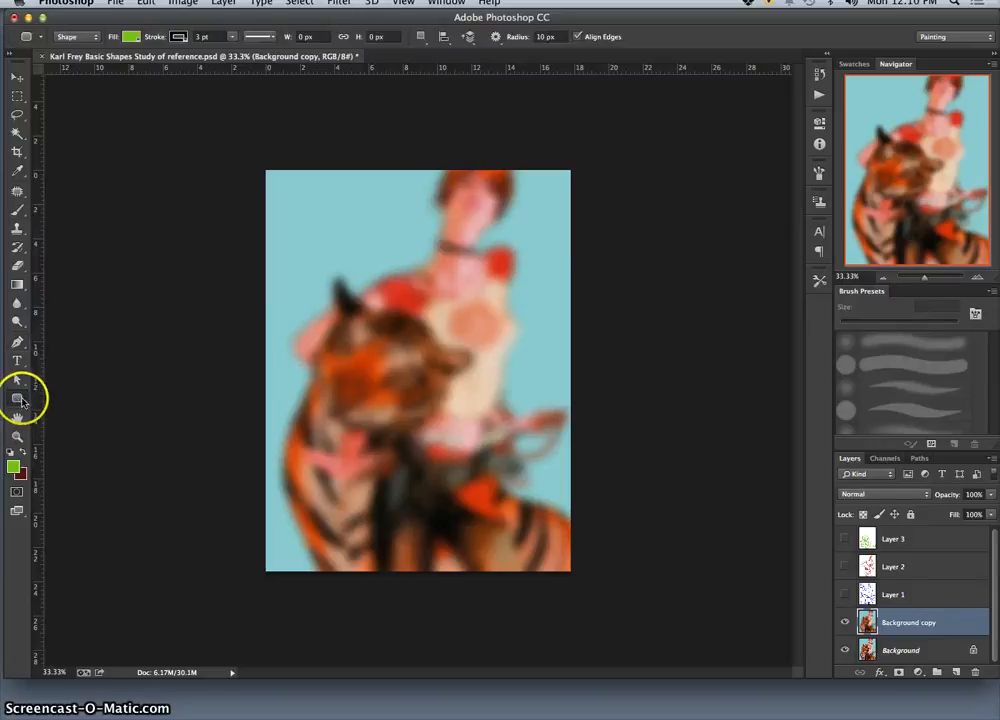
pyautogui.click(18, 401)
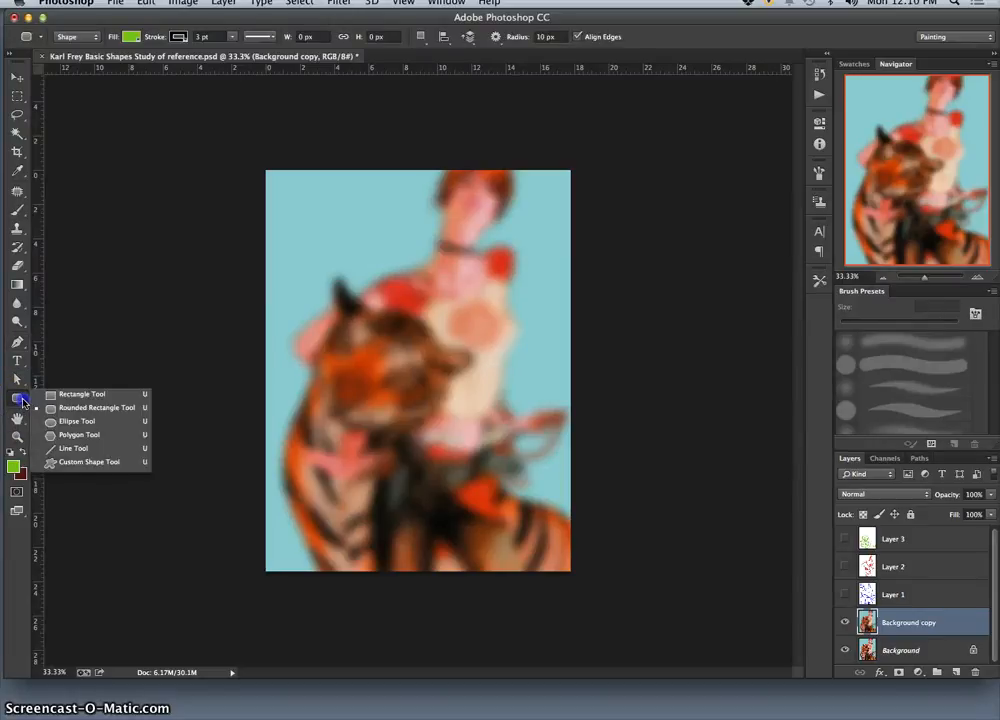
pyautogui.click(68, 421)
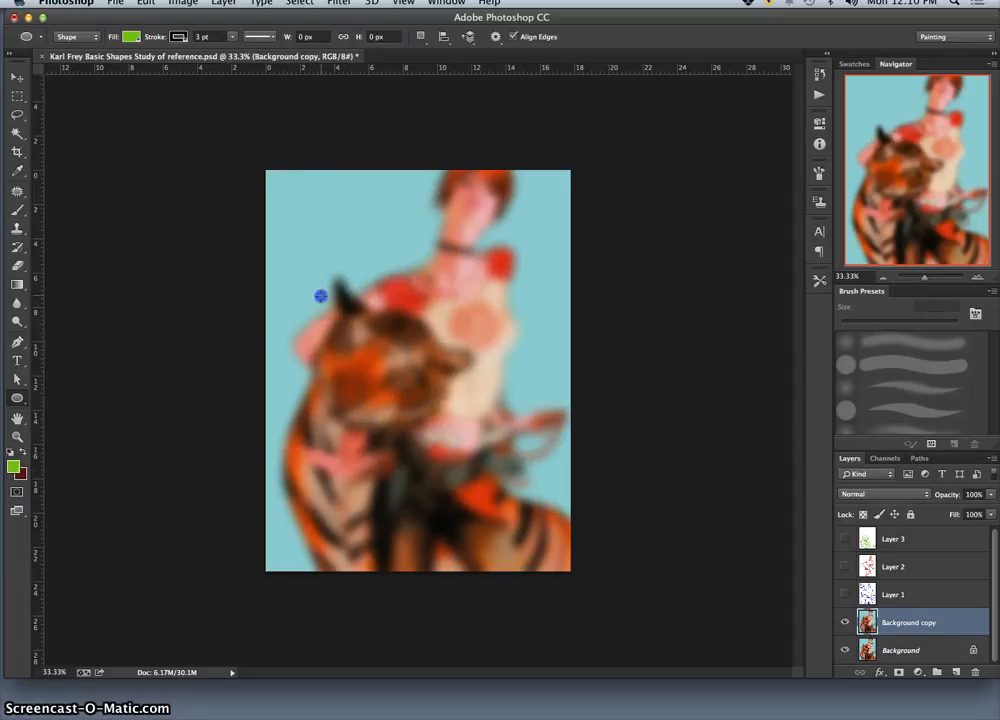
pyautogui.moveTo(320, 296); pyautogui.dragTo(446, 456)
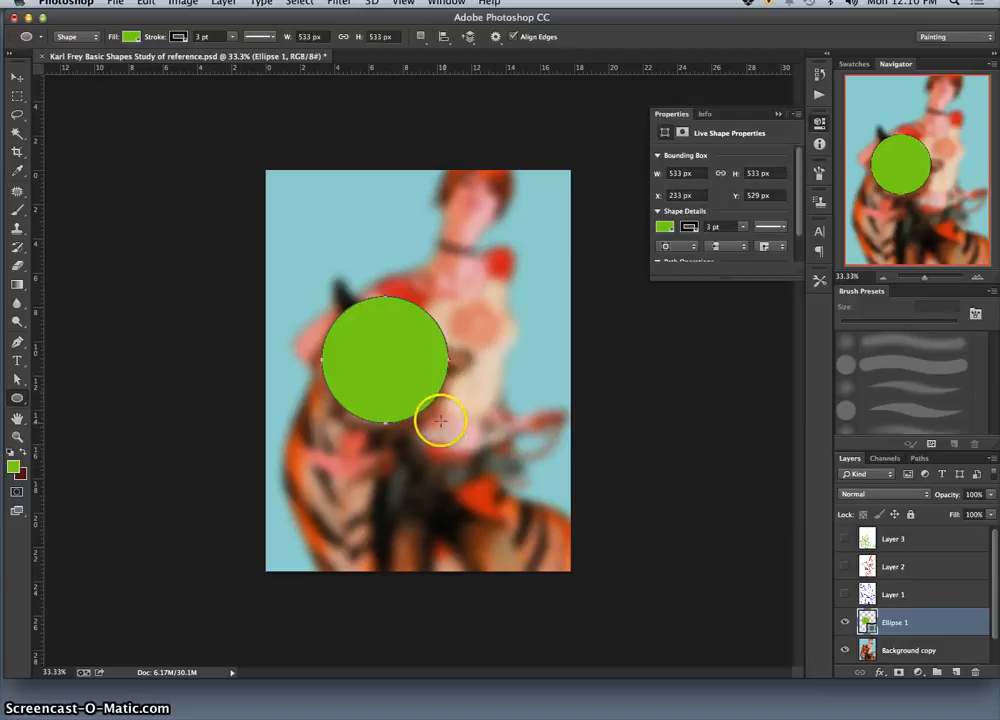
pyautogui.click(18, 78)
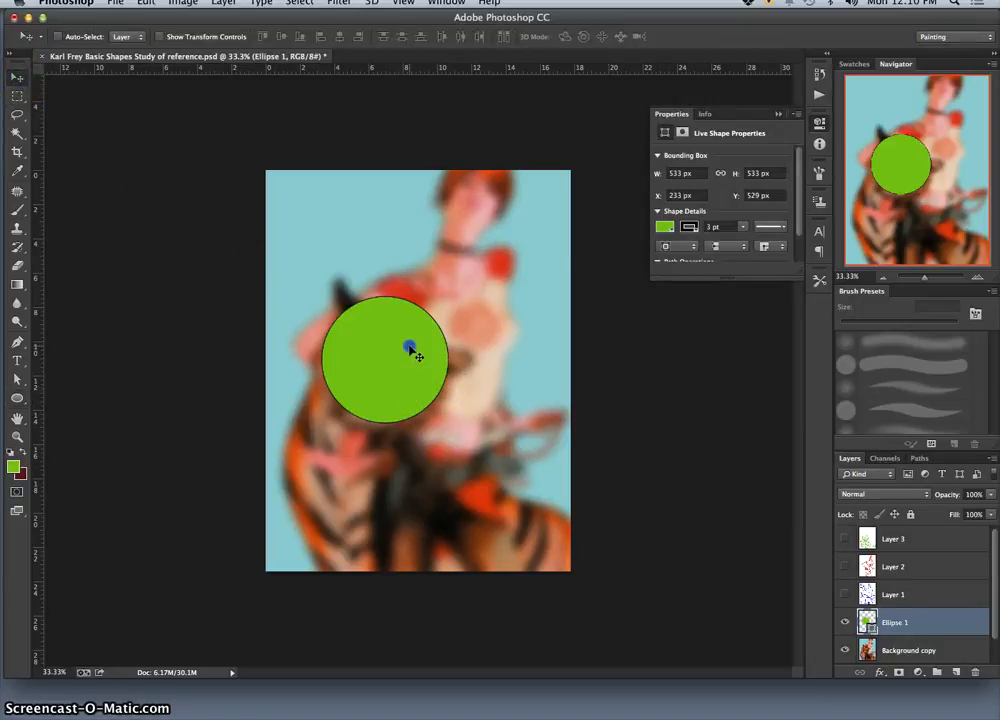
pyautogui.moveTo(412, 350); pyautogui.dragTo(406, 361)
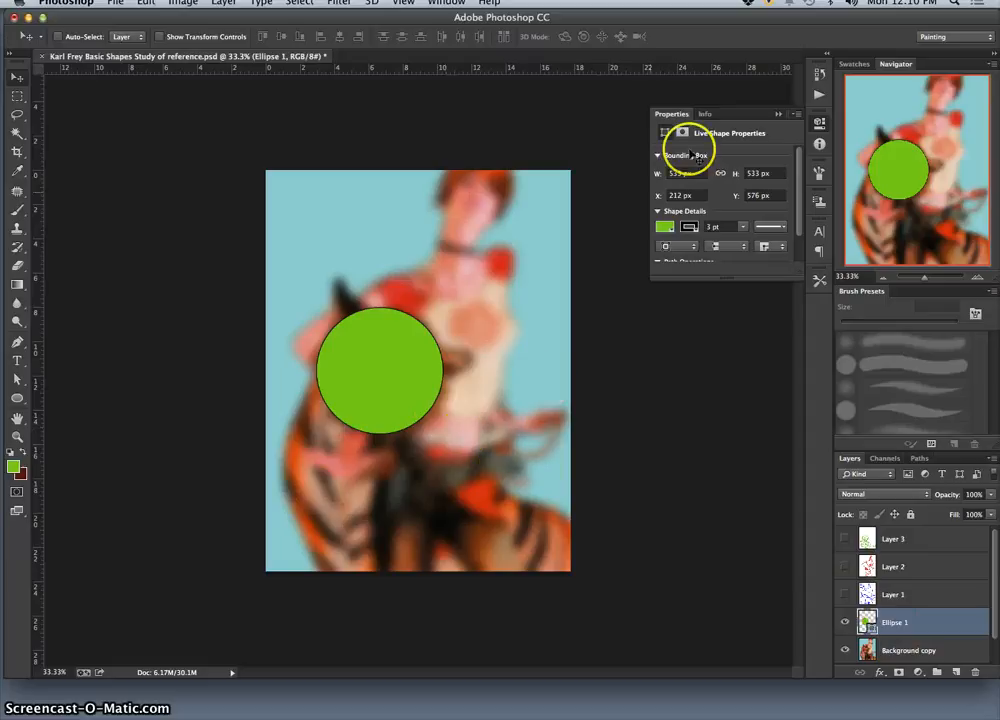
# Step: Remove the circle's outline and change its fill to an orange swatch
pyautogui.click(690, 228)
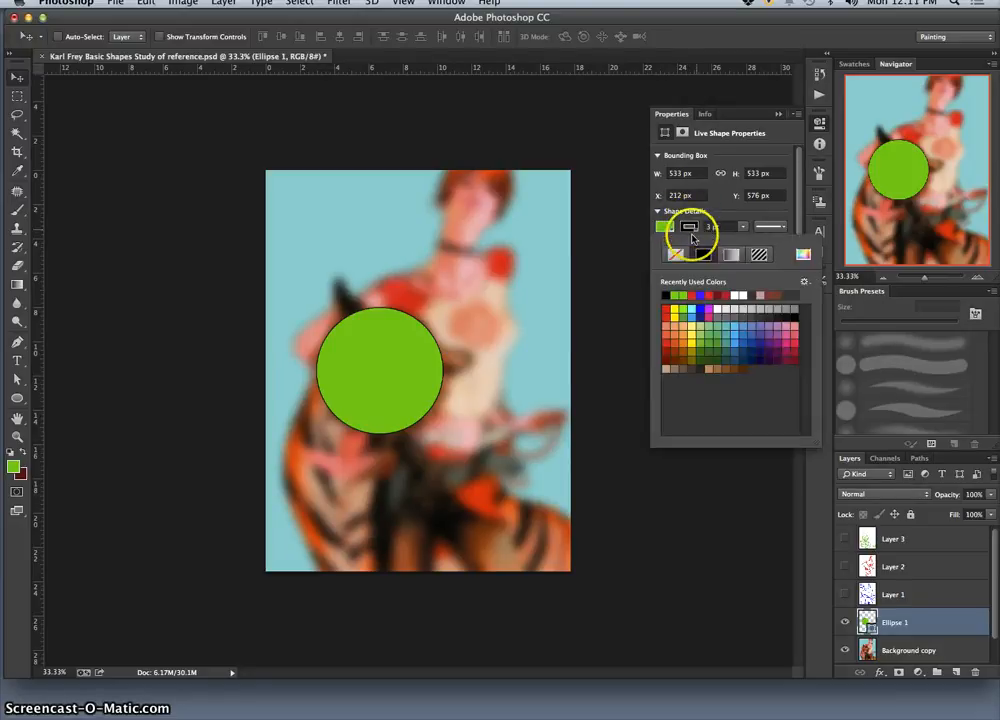
pyautogui.click(675, 257)
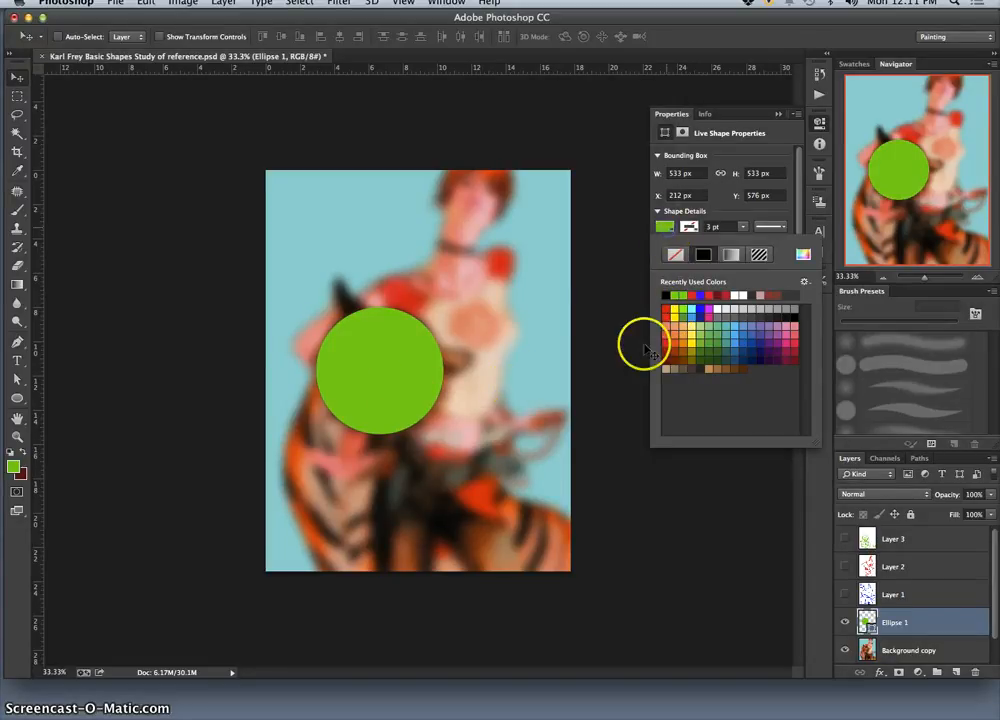
pyautogui.click(665, 228)
pyautogui.click(665, 228)
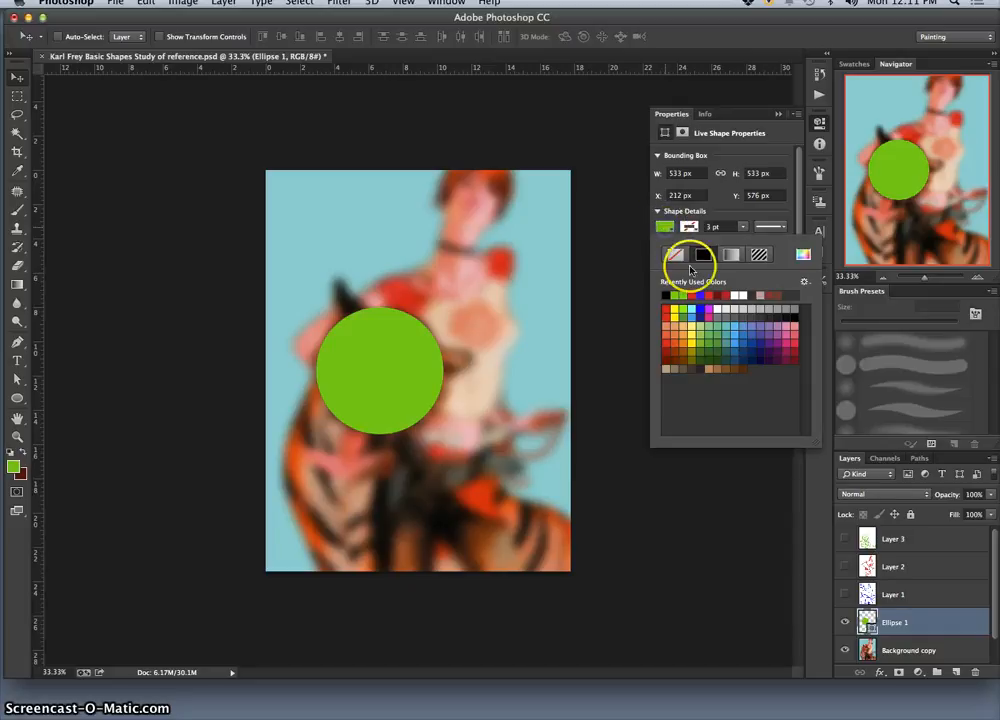
pyautogui.click(679, 338)
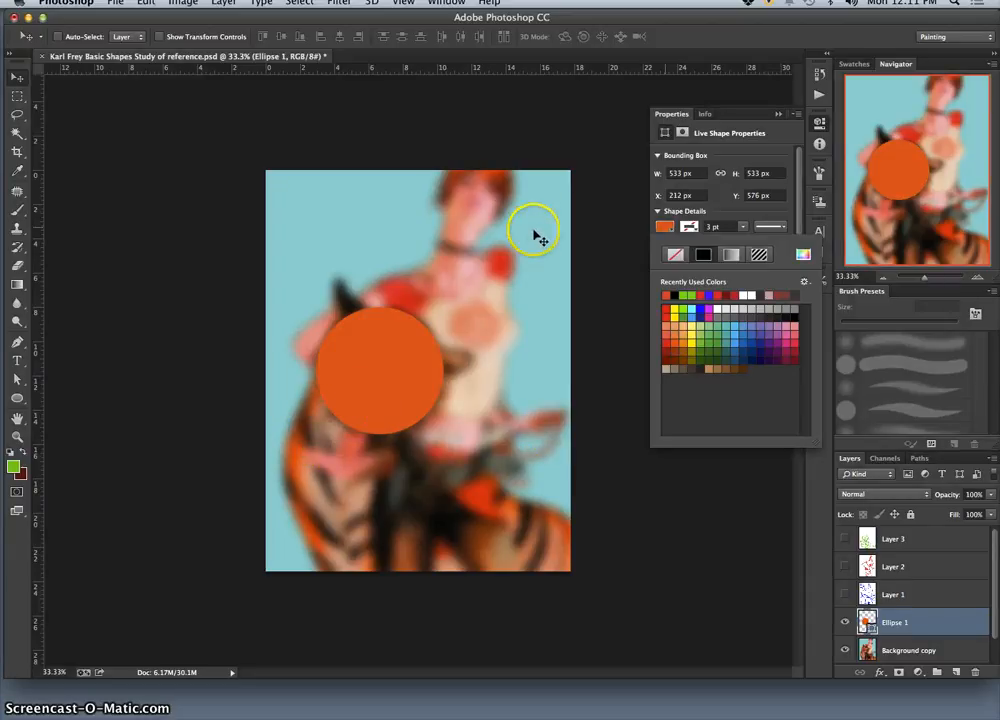
# Step: Set the circle's fill to red #dc3421 sampled from the woman's shirt sleeve, and recheck the colour from the Ellipse 1 layer
pyautogui.click(800, 256)
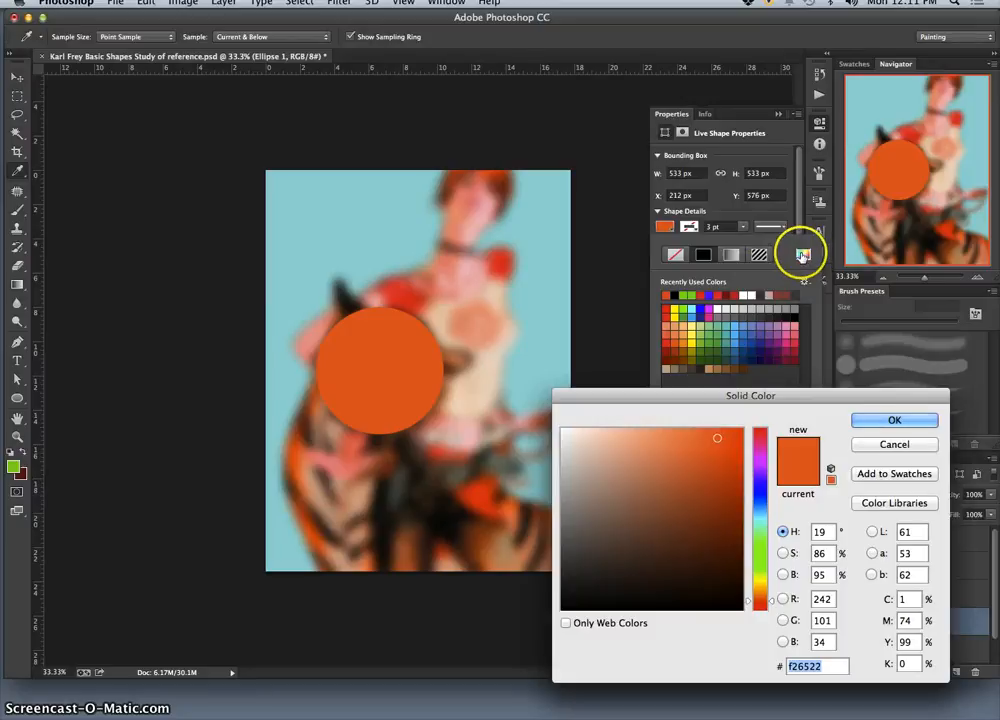
pyautogui.moveTo(617, 483); pyautogui.dragTo(297, 441)
pyautogui.click(400, 296)
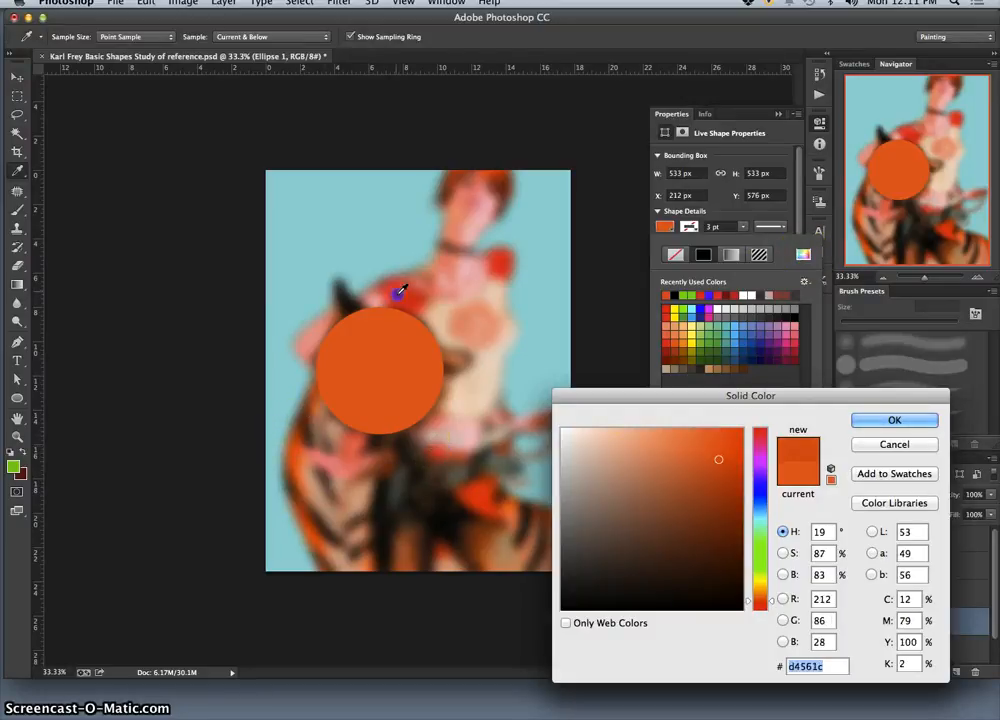
pyautogui.moveTo(450, 290); pyautogui.dragTo(501, 252)
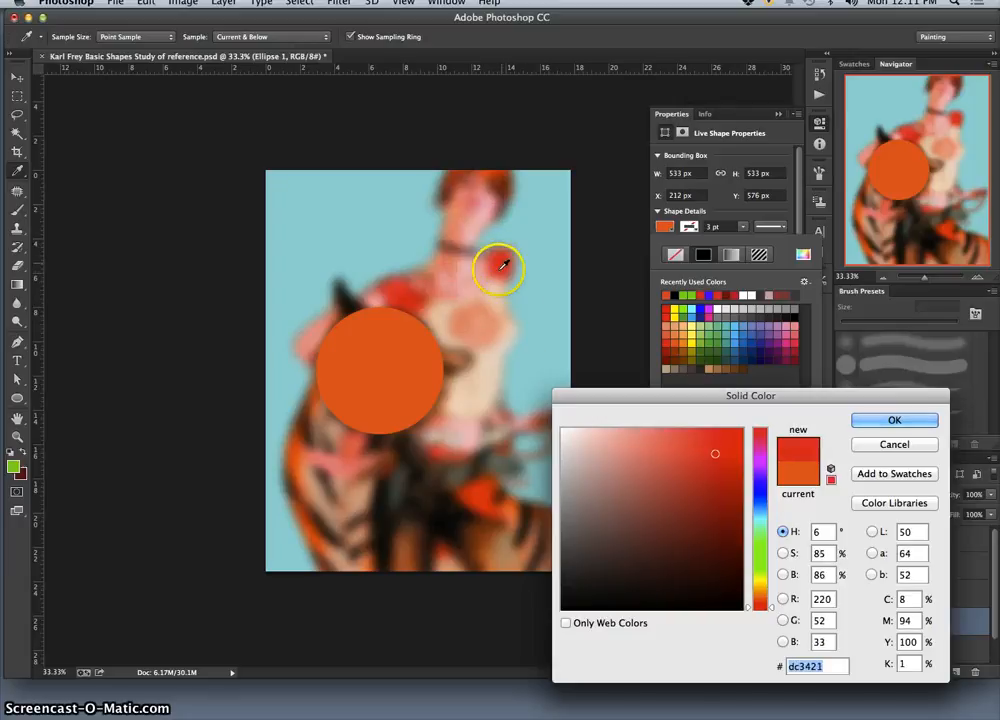
pyautogui.click(877, 419)
pyautogui.press('v')
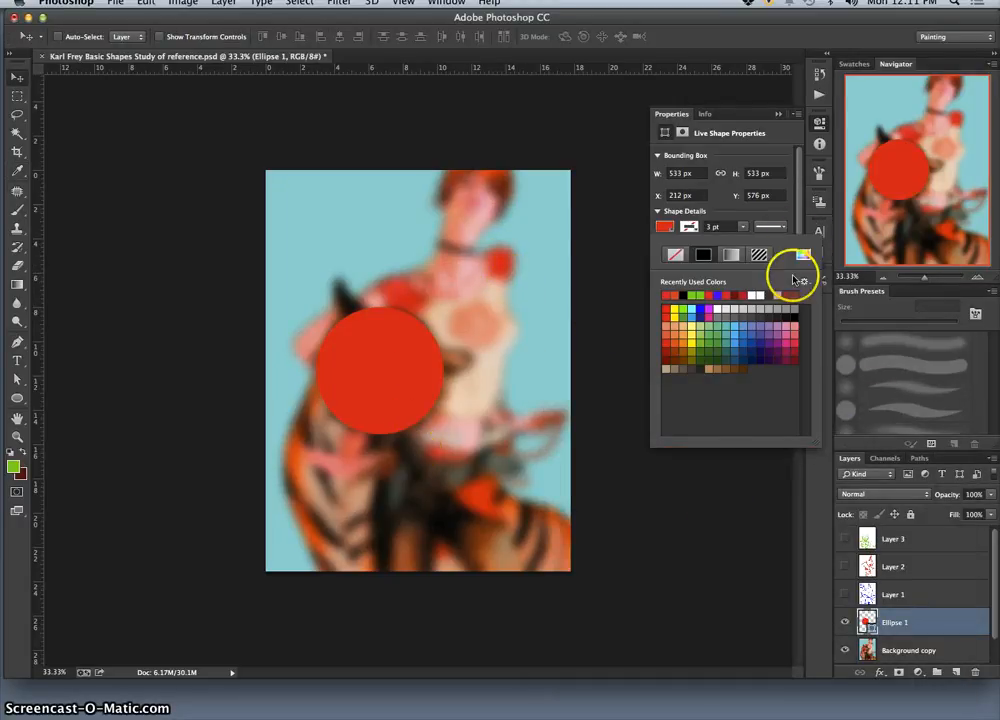
pyautogui.click(780, 115)
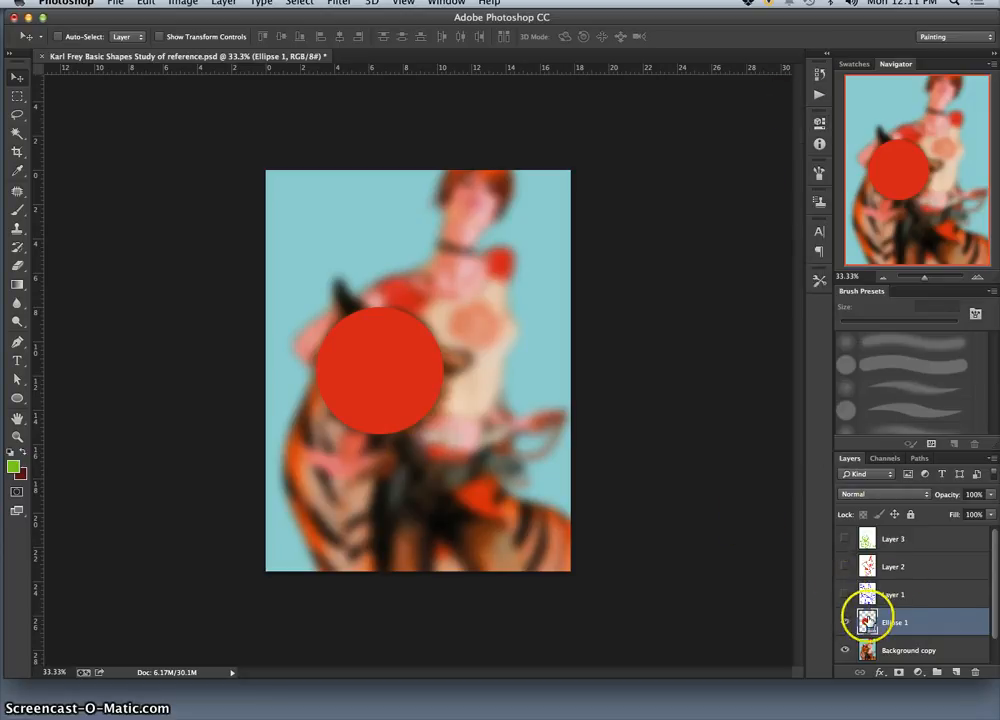
pyautogui.doubleClick(866, 622)
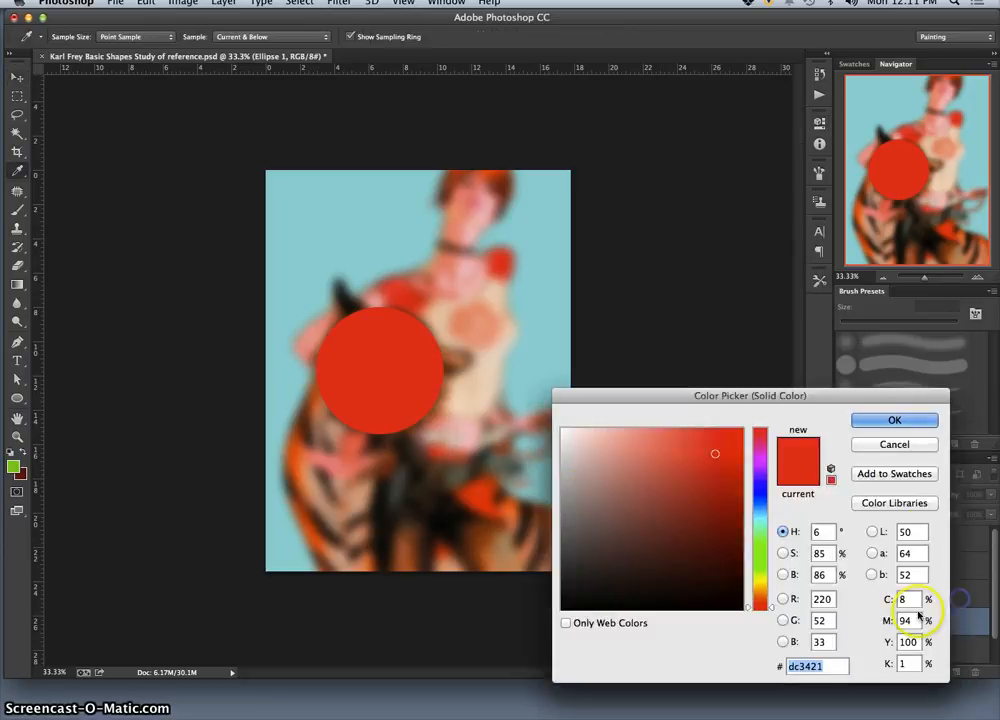
pyautogui.click(914, 420)
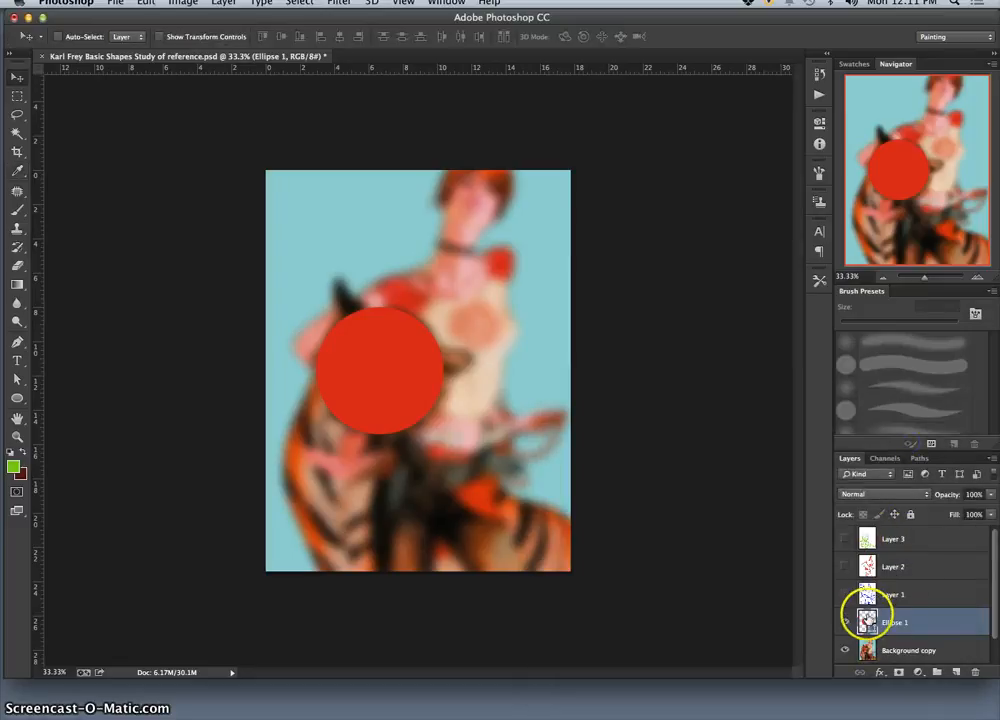
# Step: Set the circle's fill to orange #d5571c sampled from the fur along the edge of the tiger's body
pyautogui.doubleClick(866, 622)
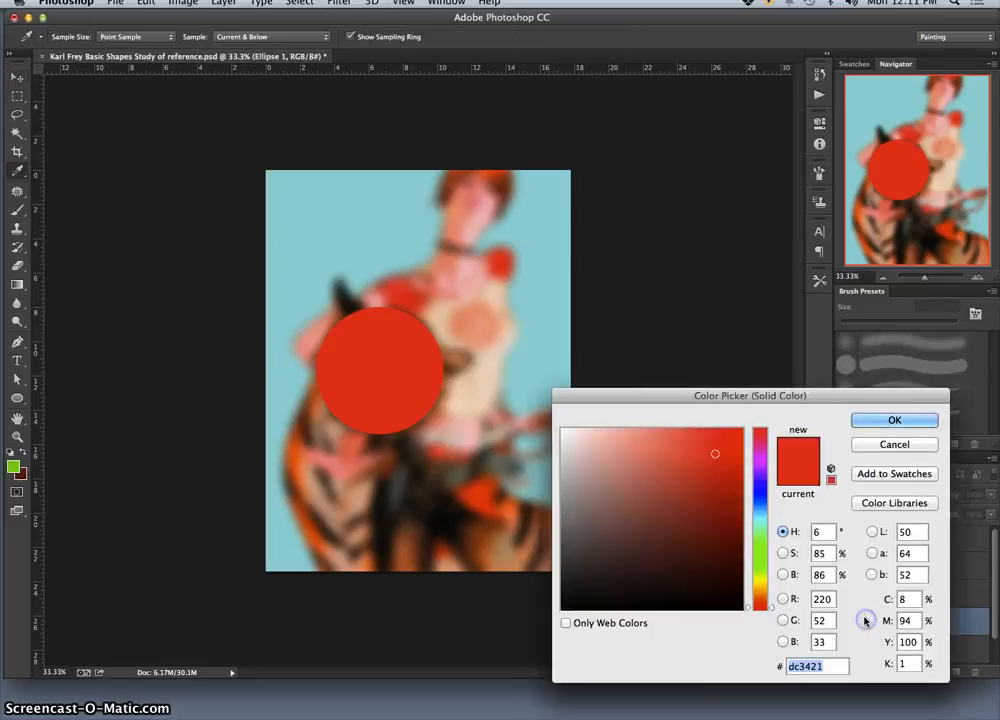
pyautogui.moveTo(485, 350); pyautogui.dragTo(297, 448)
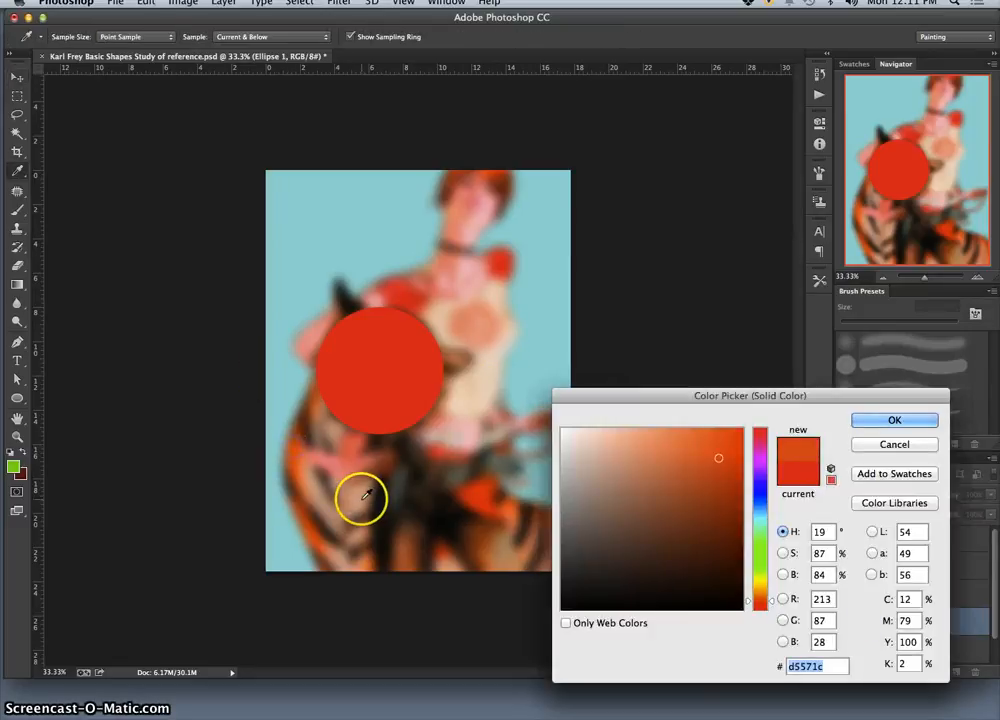
pyautogui.click(893, 419)
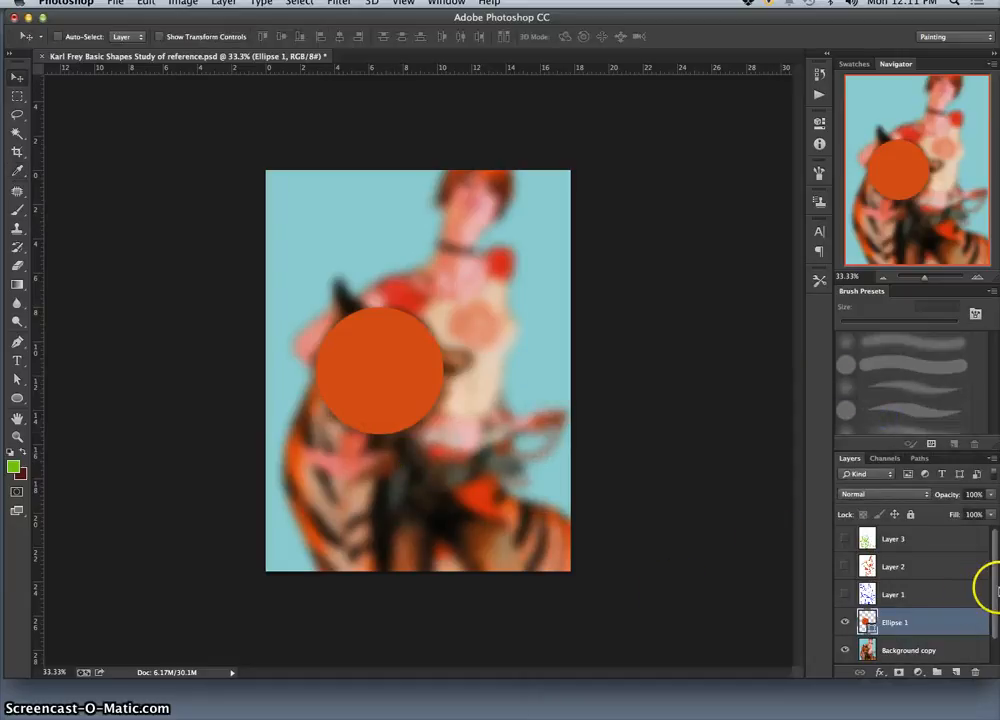
# Step: Add a new layer directly above Background copy and fill it with white at 100% opacity in Normal mode
pyautogui.moveTo(995, 587); pyautogui.dragTo(989, 627)
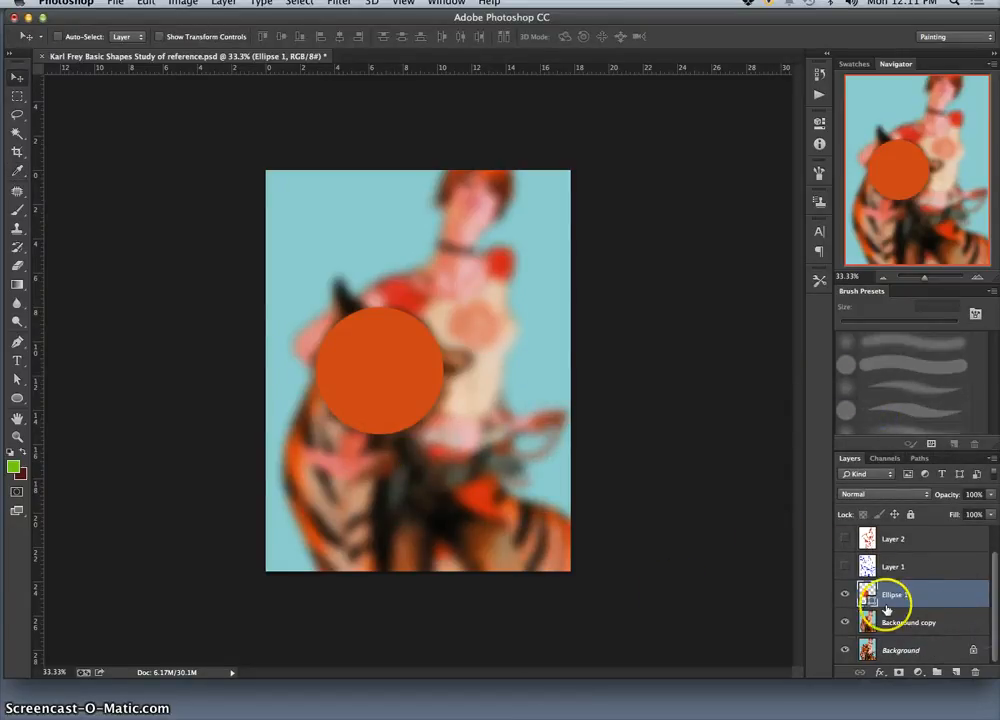
pyautogui.click(926, 625)
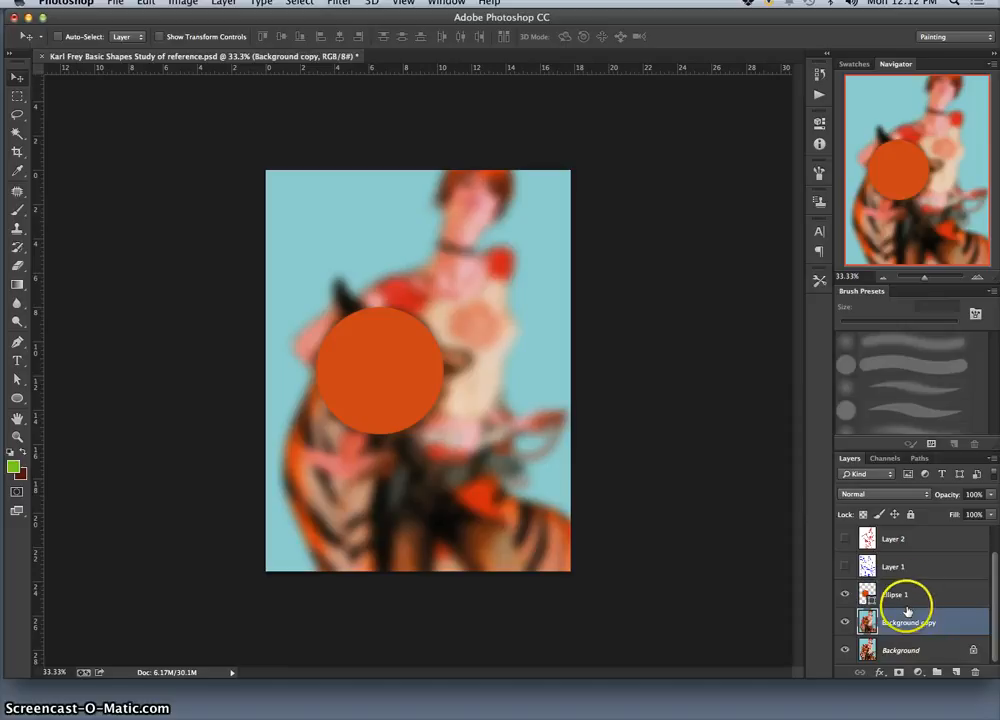
pyautogui.click(844, 622)
pyautogui.click(844, 622)
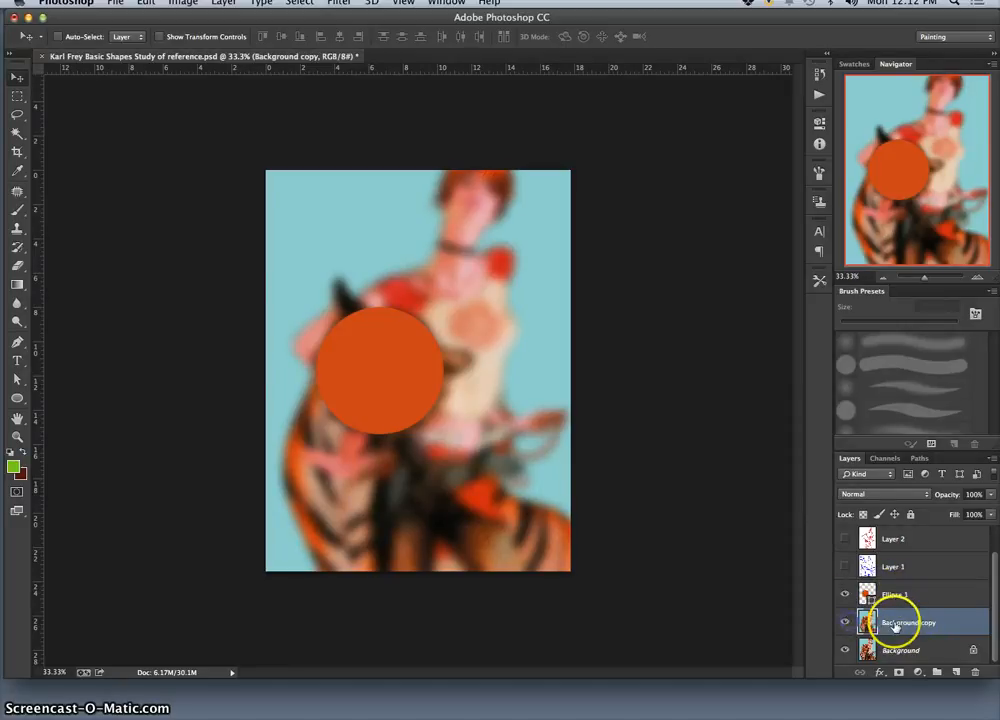
pyautogui.click(957, 670)
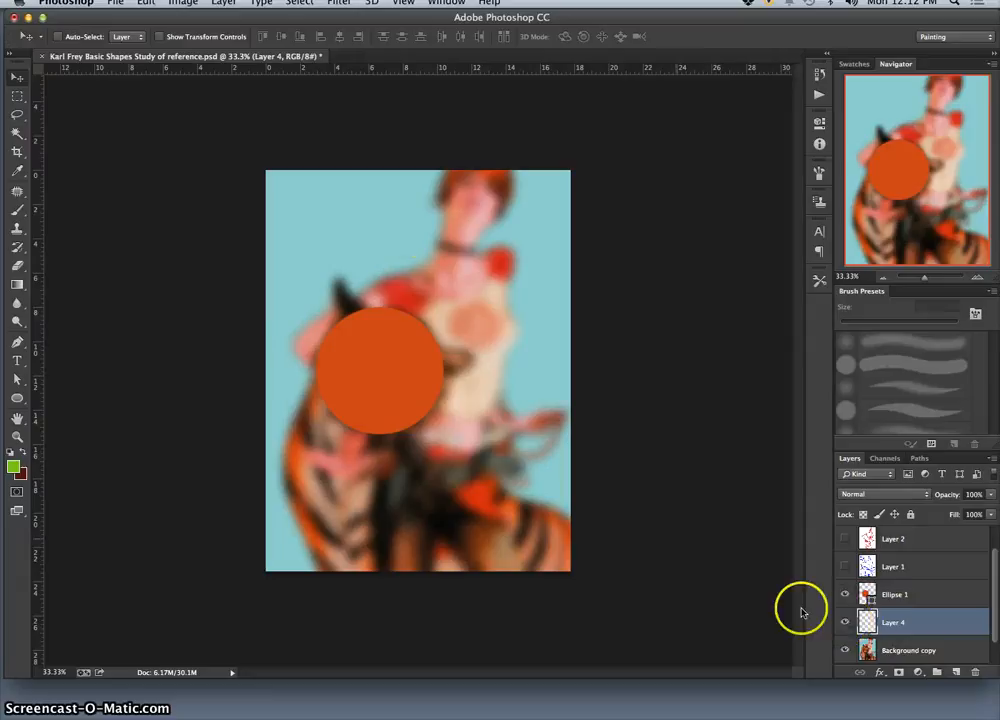
pyautogui.click(146, 3)
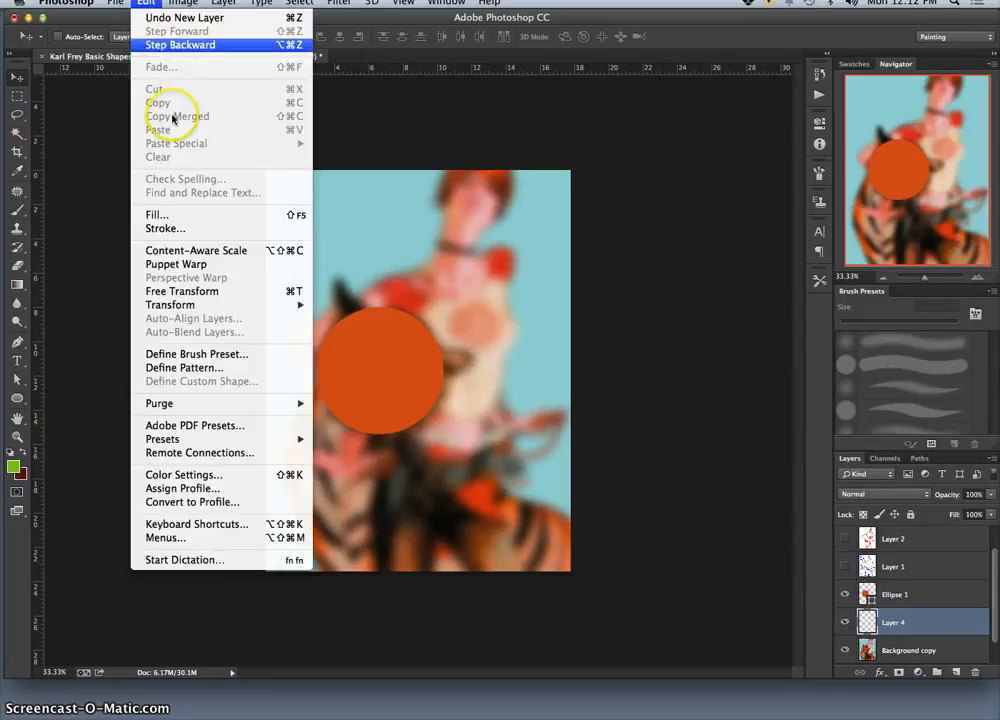
pyautogui.click(170, 212)
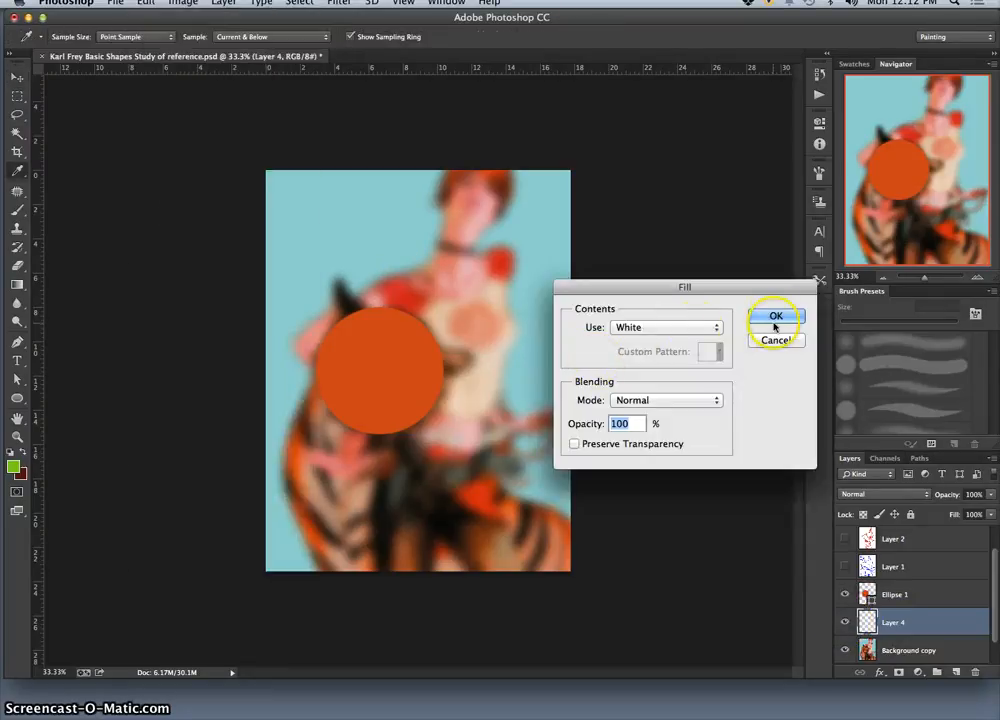
pyautogui.click(773, 320)
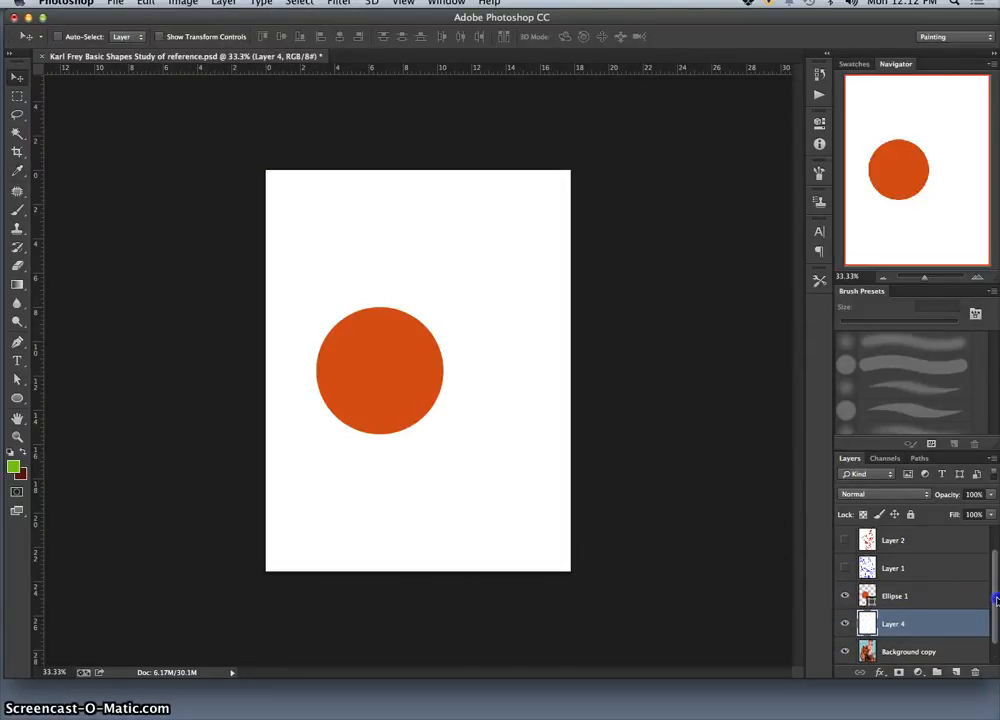
# Step: Compare the circle on plain white with the blurred reference by toggling Layer 4's visibility, leaving the layer hidden
pyautogui.moveTo(990, 602); pyautogui.dragTo(990, 632)
pyautogui.click(844, 594)
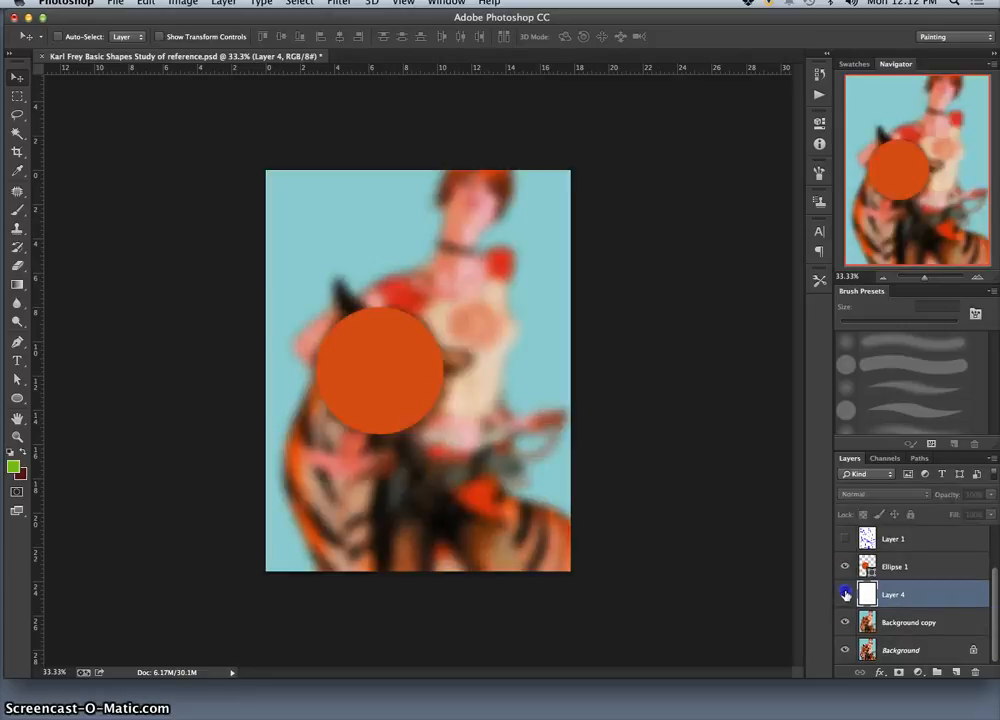
pyautogui.click(845, 595)
pyautogui.click(846, 596)
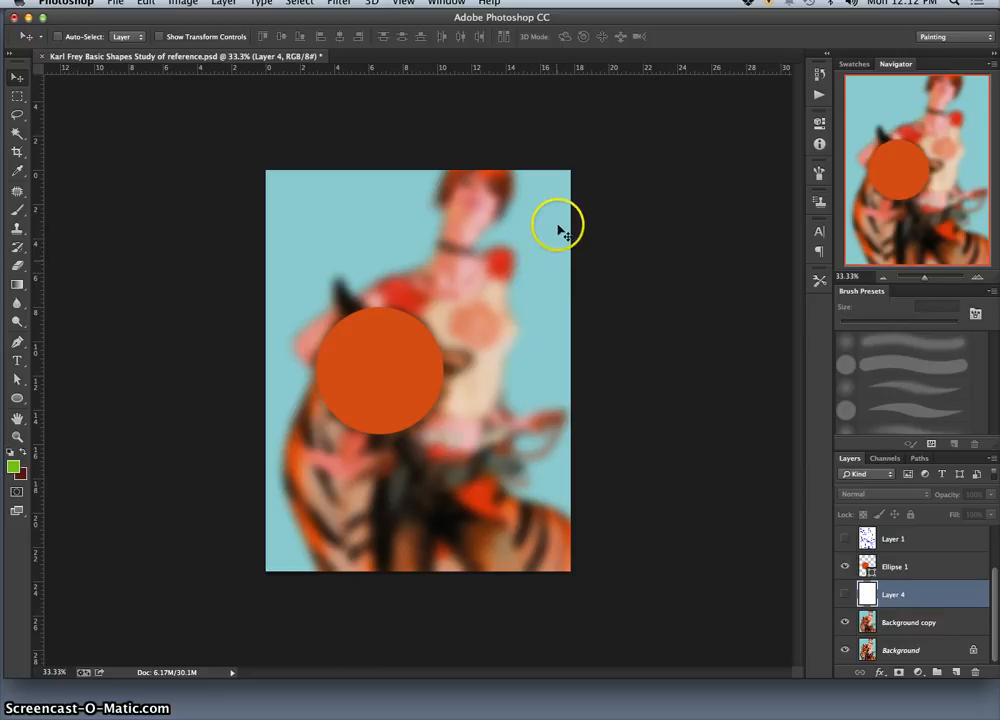
pyautogui.click(845, 596)
pyautogui.click(845, 595)
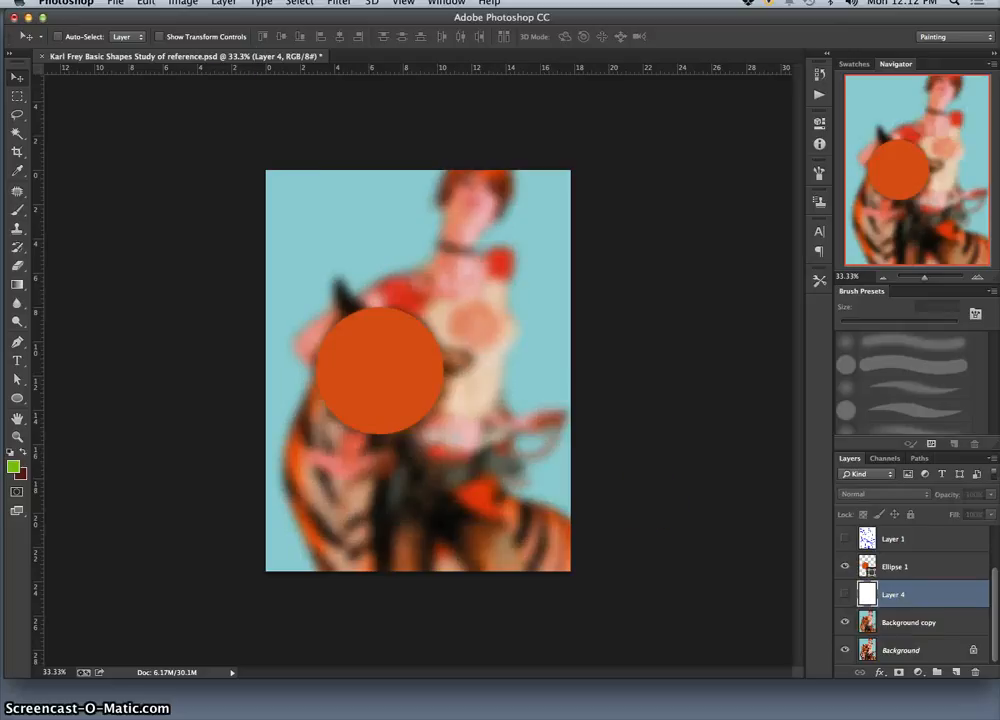
pyautogui.click(146, 3)
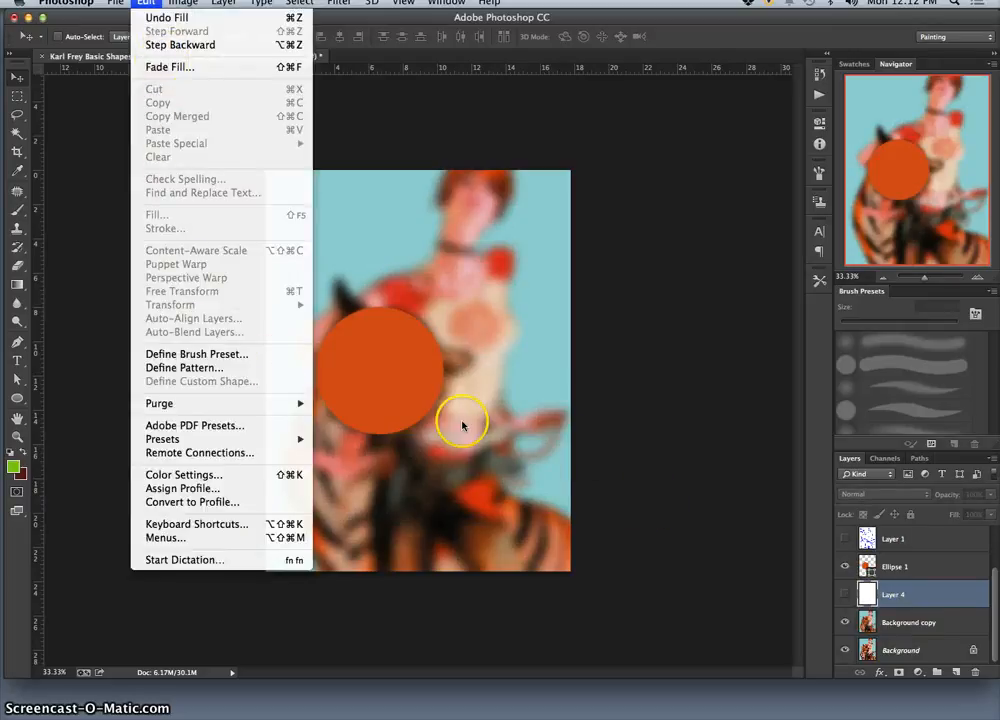
pyautogui.click(845, 595)
pyautogui.click(845, 595)
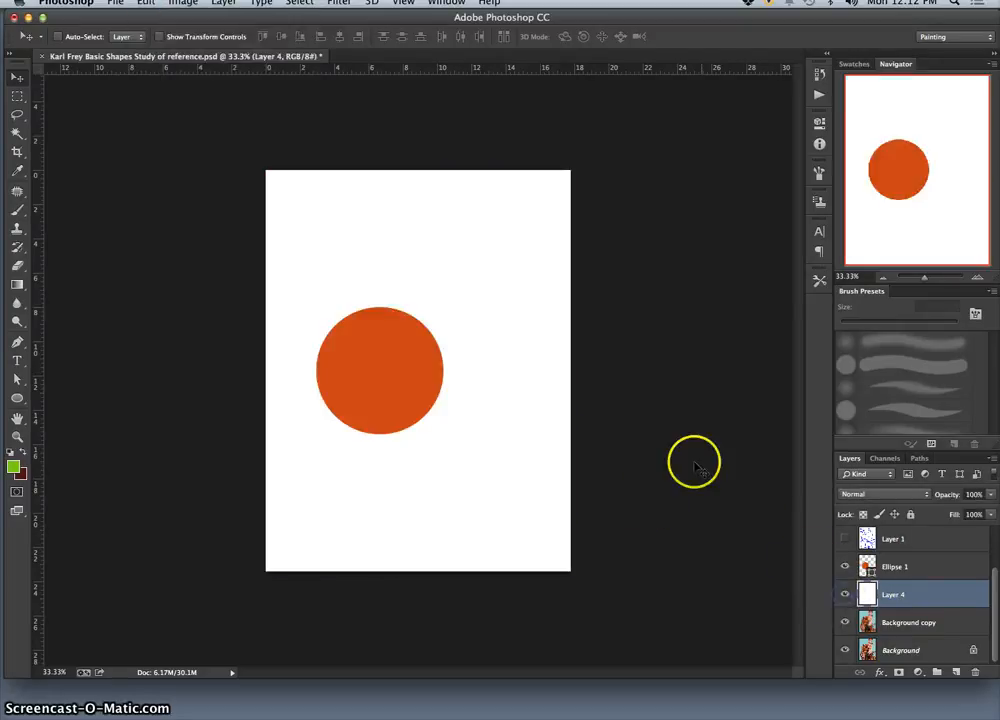
pyautogui.click(845, 595)
# Step: Sample the light blue backdrop from Background copy and fill Layer 4 with that foreground colour, with the layer visible
pyautogui.click(875, 620)
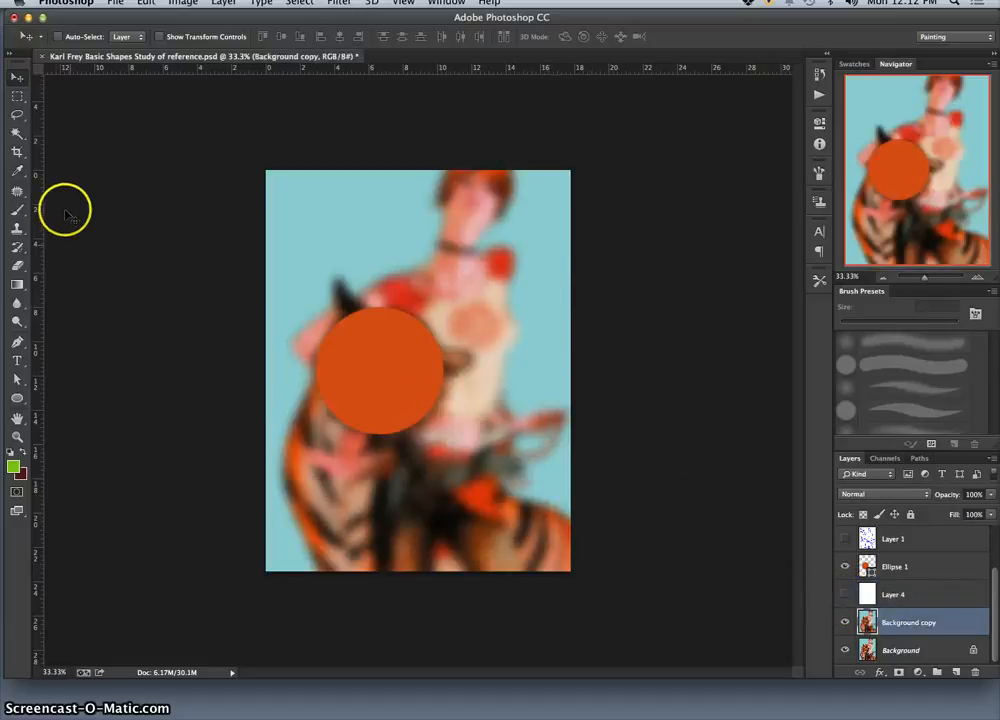
pyautogui.click(17, 170)
pyautogui.click(277, 217)
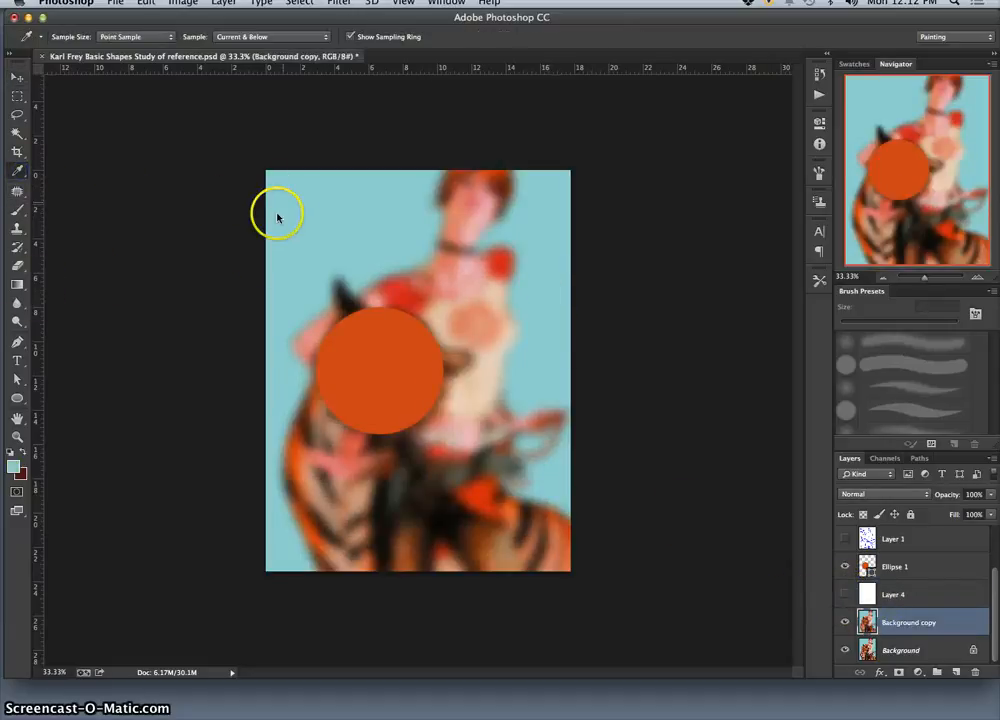
pyautogui.click(845, 594)
pyautogui.click(905, 595)
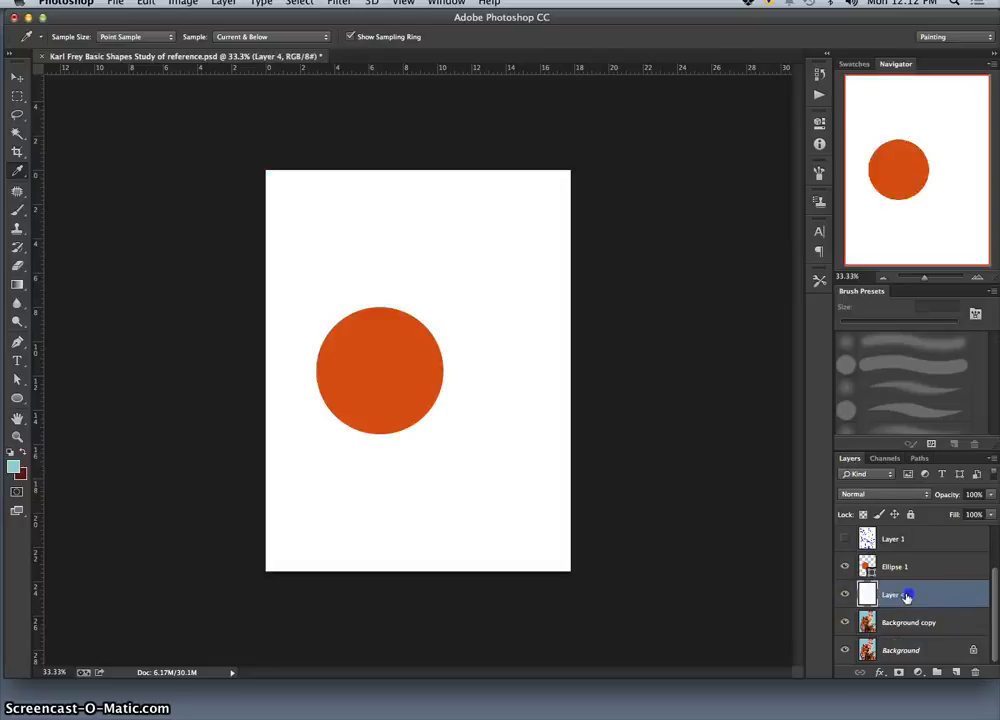
pyautogui.click(148, 3)
pyautogui.click(165, 214)
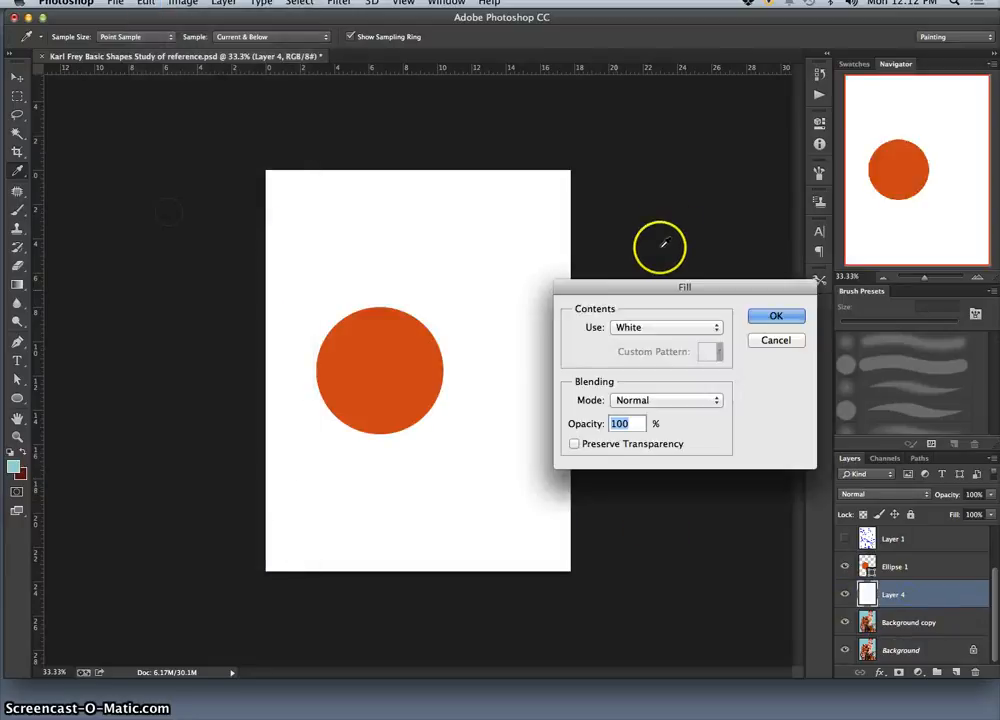
pyautogui.click(655, 327)
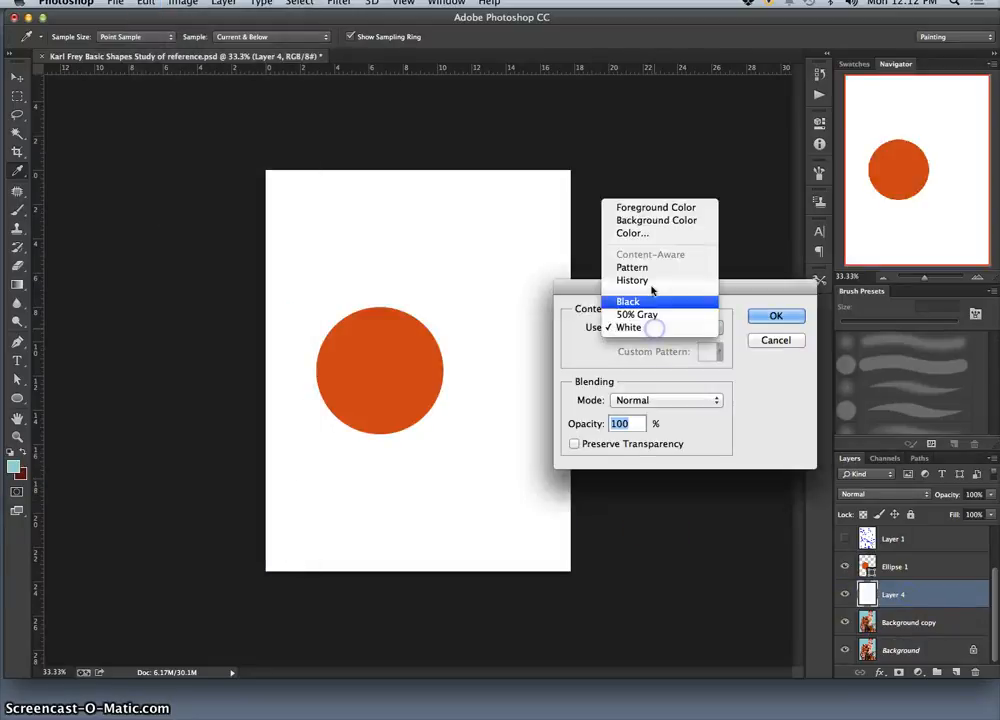
pyautogui.click(645, 208)
pyautogui.click(772, 317)
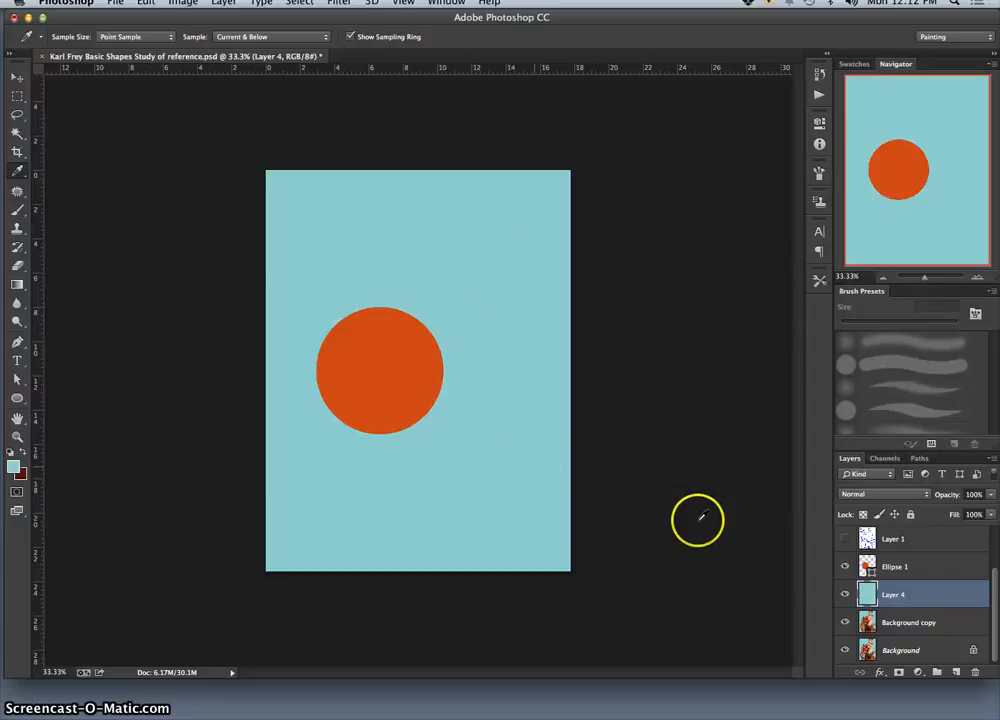
# Step: Toggle Layer 4 to check the blue backdrop against the blurred reference, leaving it hidden
pyautogui.click(845, 594)
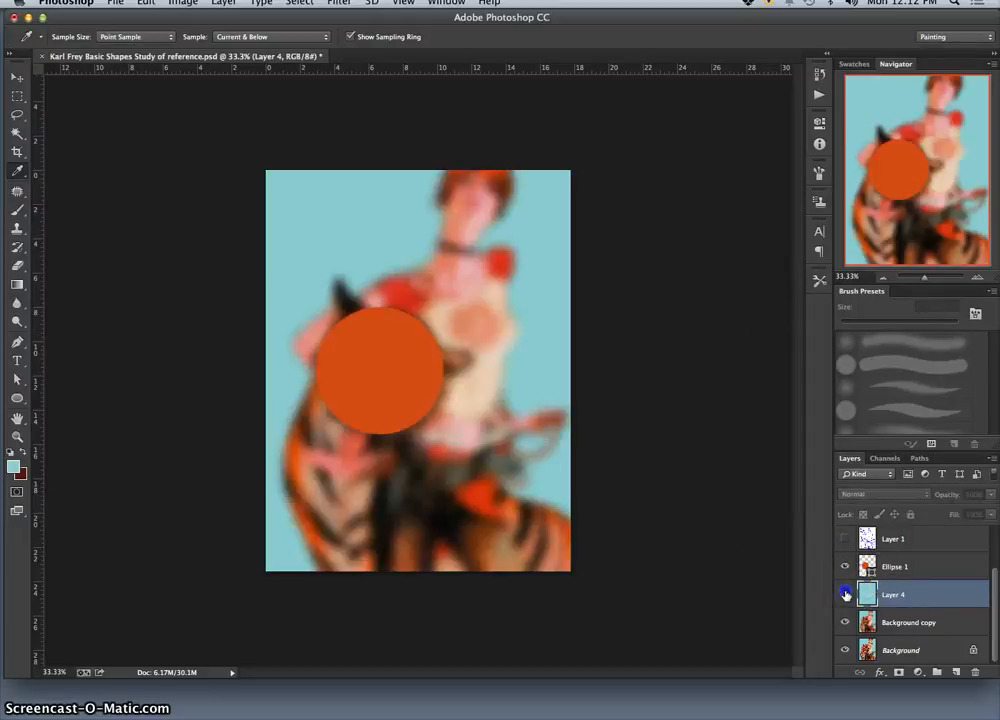
pyautogui.click(845, 594)
pyautogui.click(845, 594)
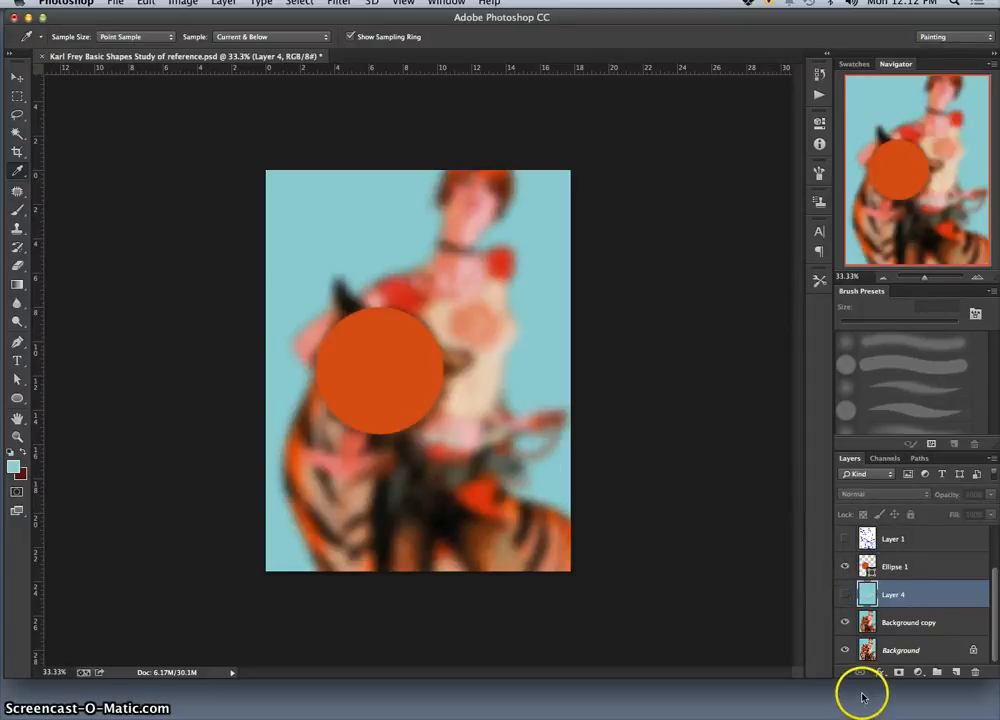
# Step: Draw an upright ellipse about 552 by 994 px above the Ellipse 1 layer and position it over the tiger's chest and front body
pyautogui.click(915, 568)
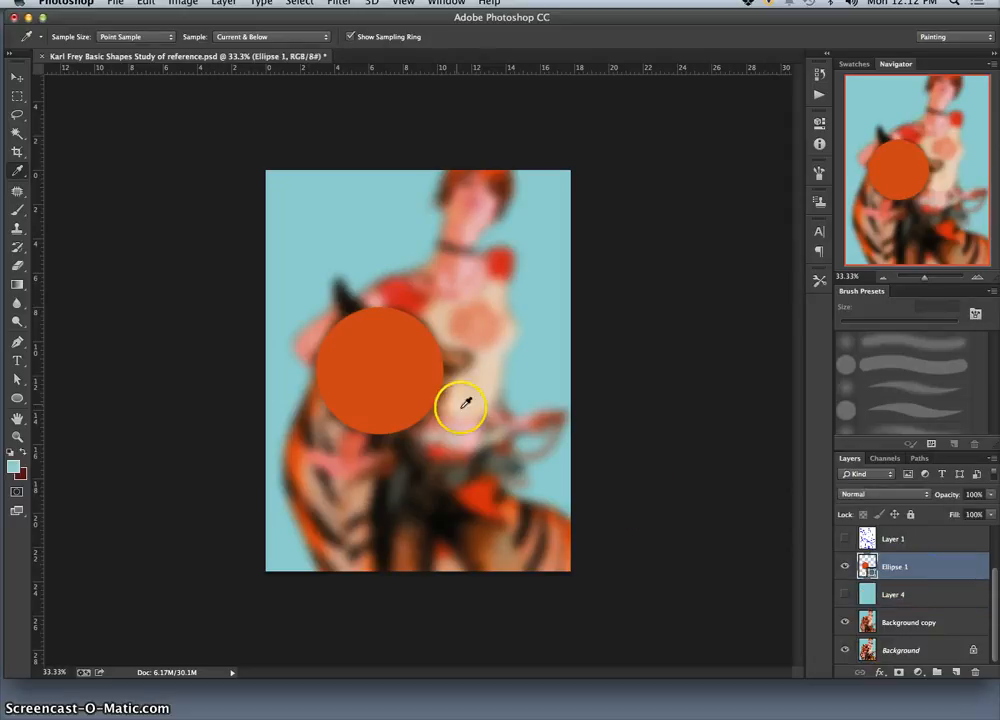
pyautogui.click(18, 399)
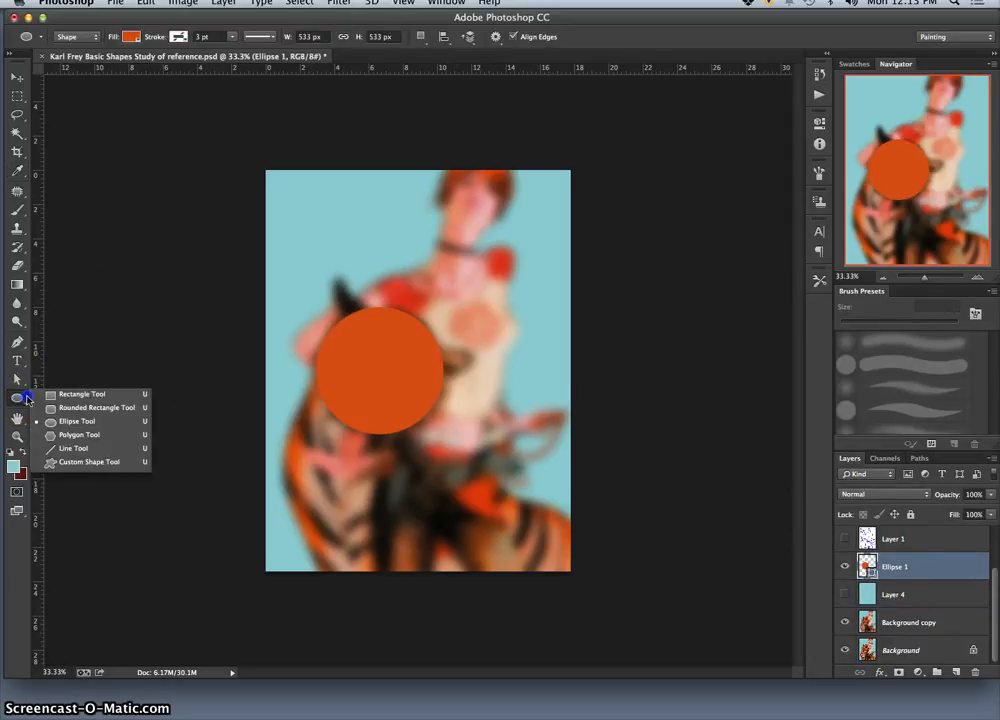
pyautogui.moveTo(27, 399); pyautogui.dragTo(62, 417)
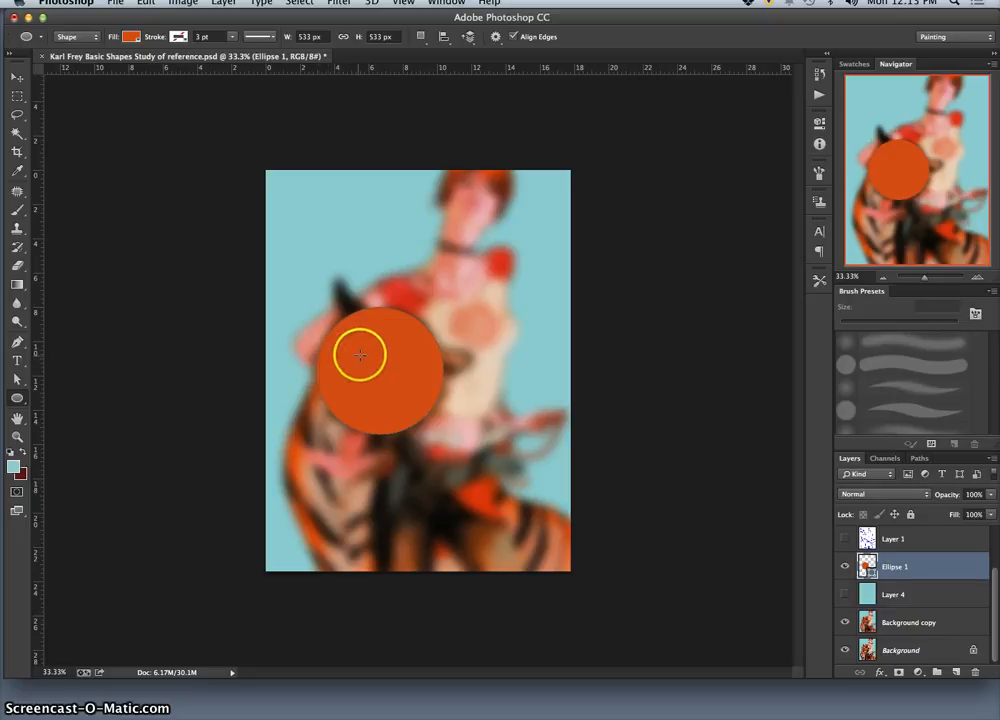
pyautogui.moveTo(360, 355); pyautogui.dragTo(490, 590)
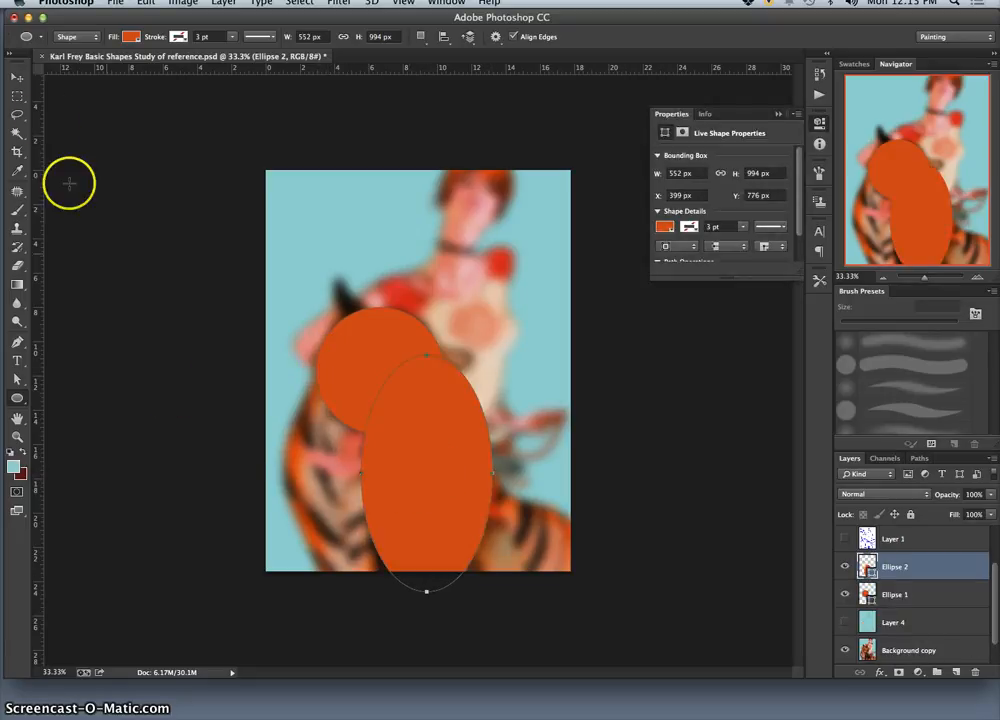
pyautogui.click(16, 77)
pyautogui.moveTo(415, 486); pyautogui.dragTo(360, 457)
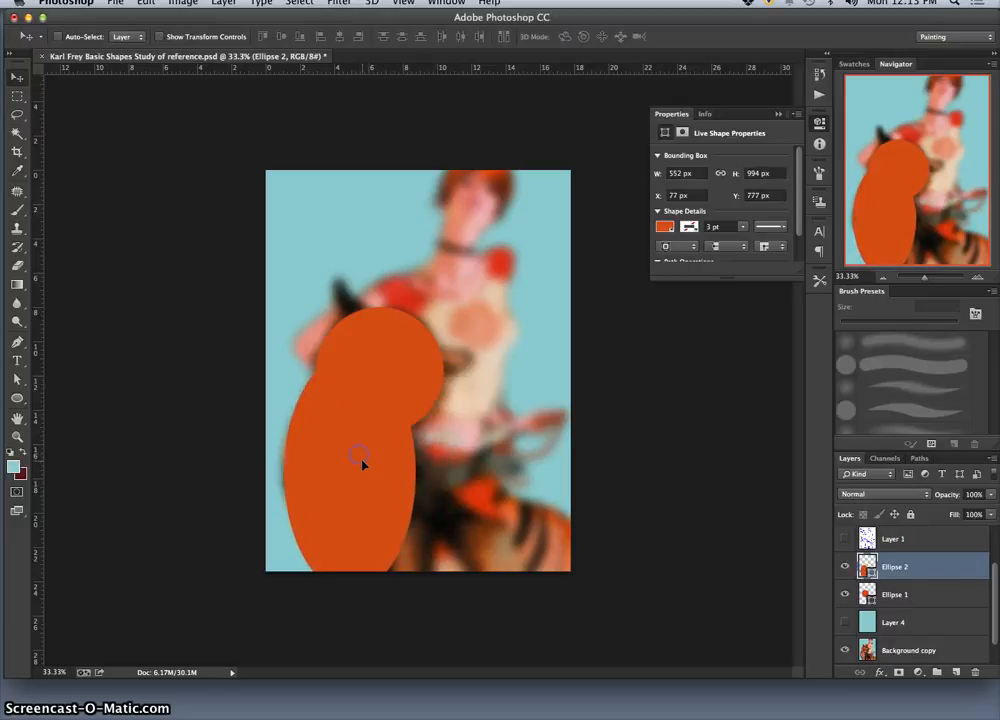
pyautogui.moveTo(510, 712)
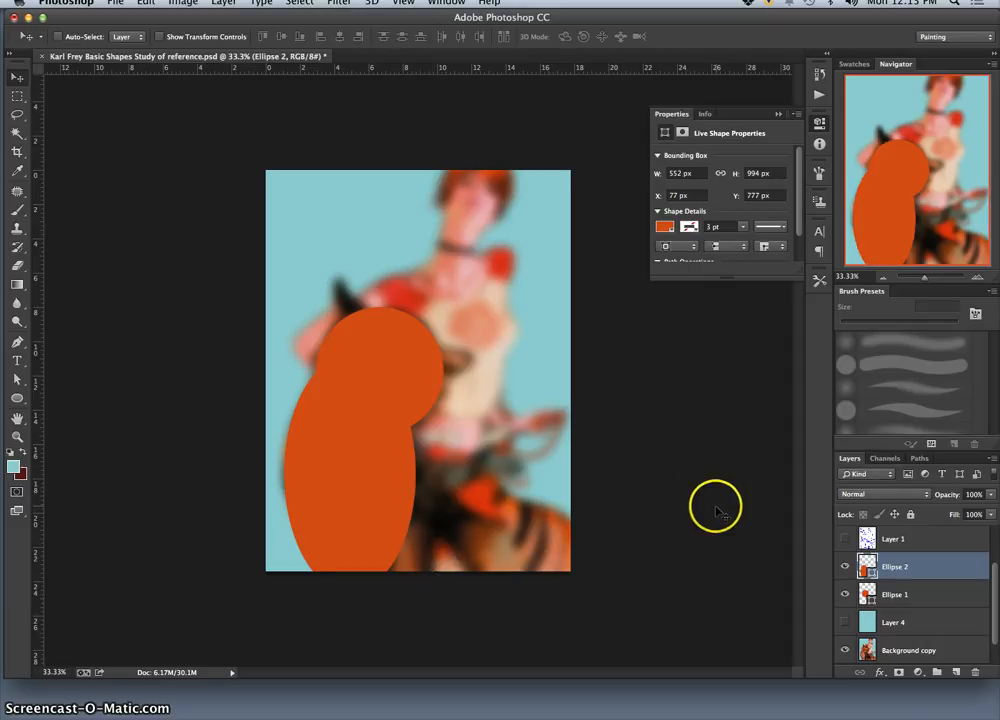
# Step: Set the tall ellipse's fill to lighter orange #e57037 sampled from the fur on the tiger's back
pyautogui.doubleClick(862, 566)
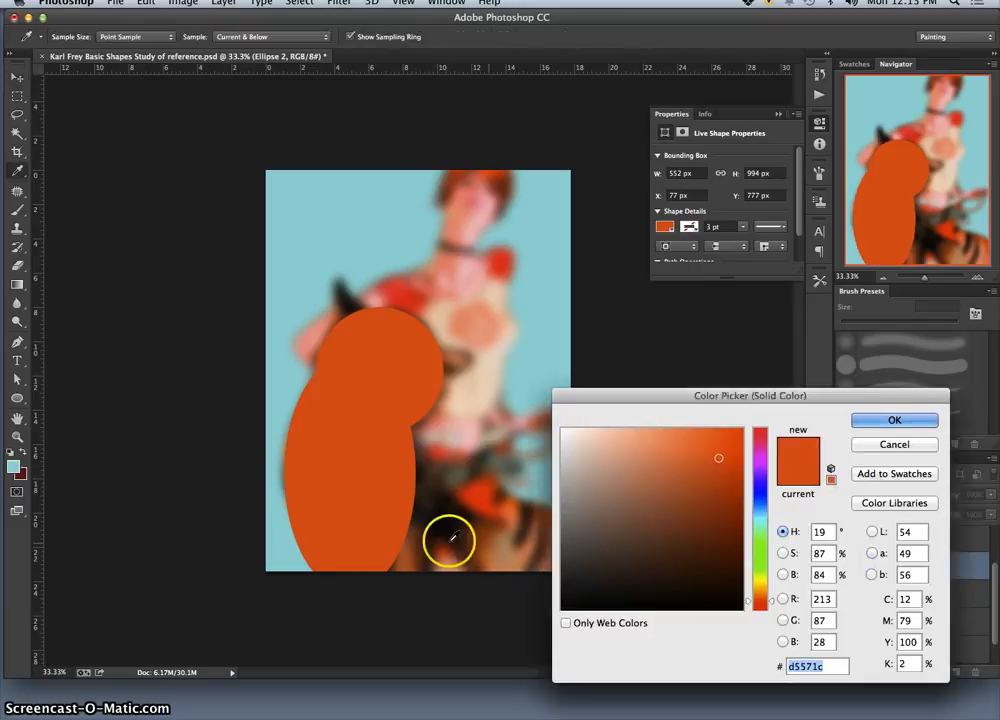
pyautogui.click(496, 556)
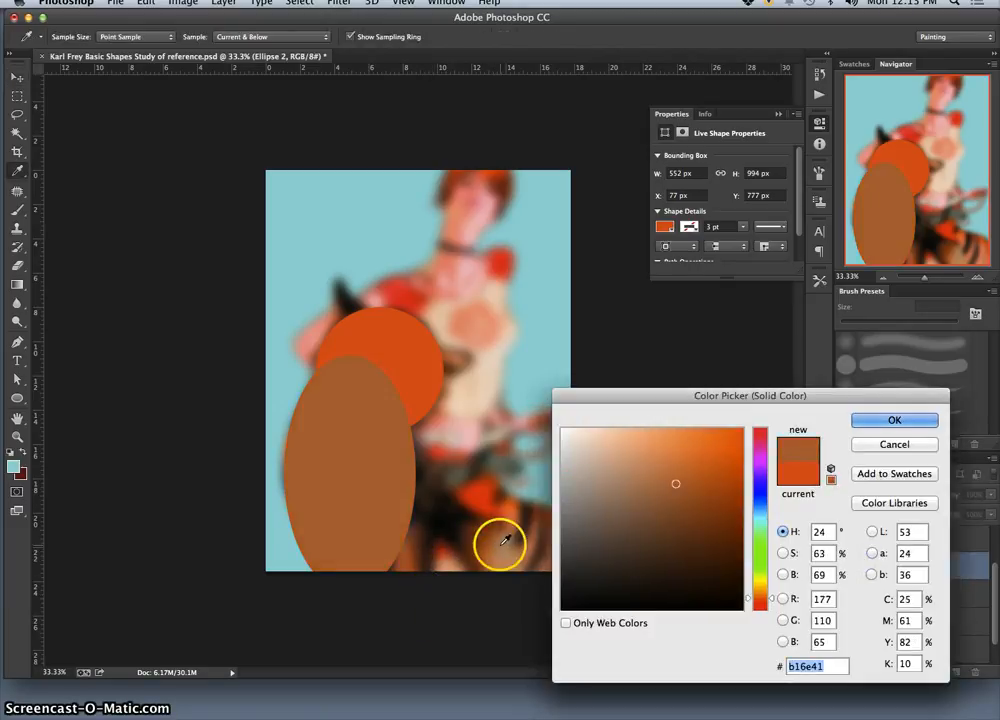
pyautogui.click(510, 491)
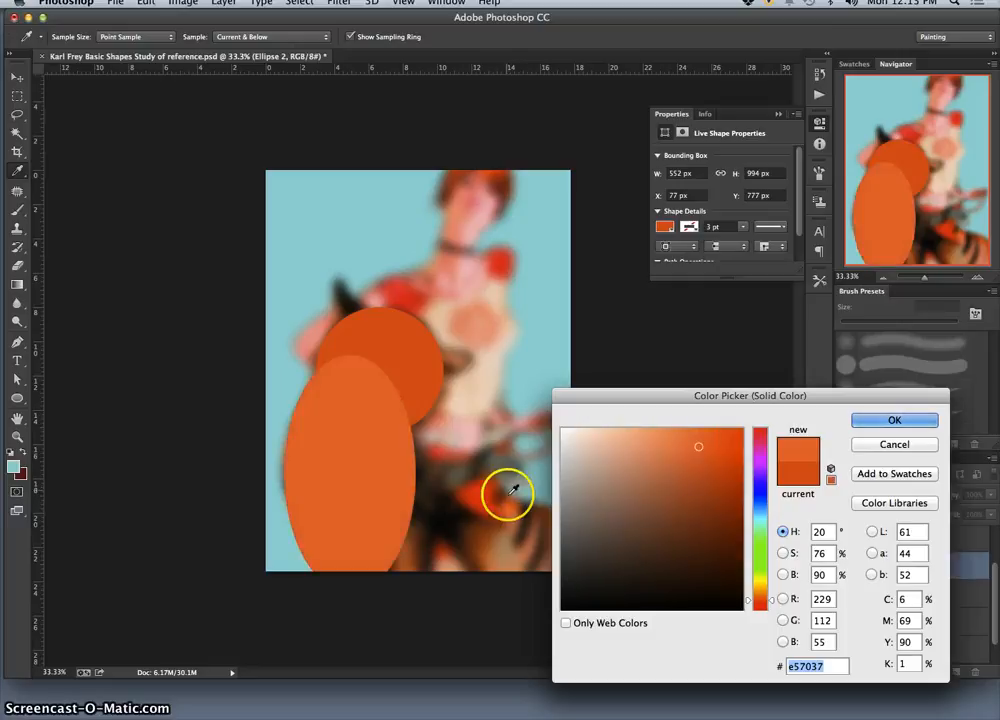
pyautogui.click(870, 419)
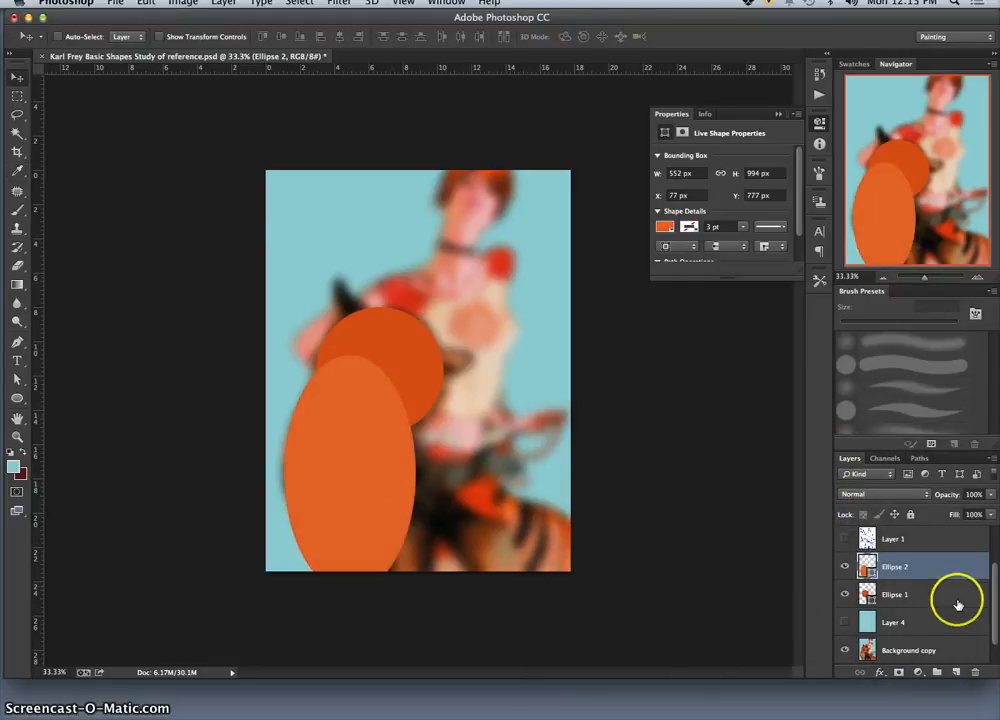
# Step: Move the Ellipse 2 layer beneath Ellipse 1 and show the blue Layer 4 behind the shapes
pyautogui.moveTo(937, 570); pyautogui.dragTo(940, 604)
pyautogui.moveTo(811, 715)
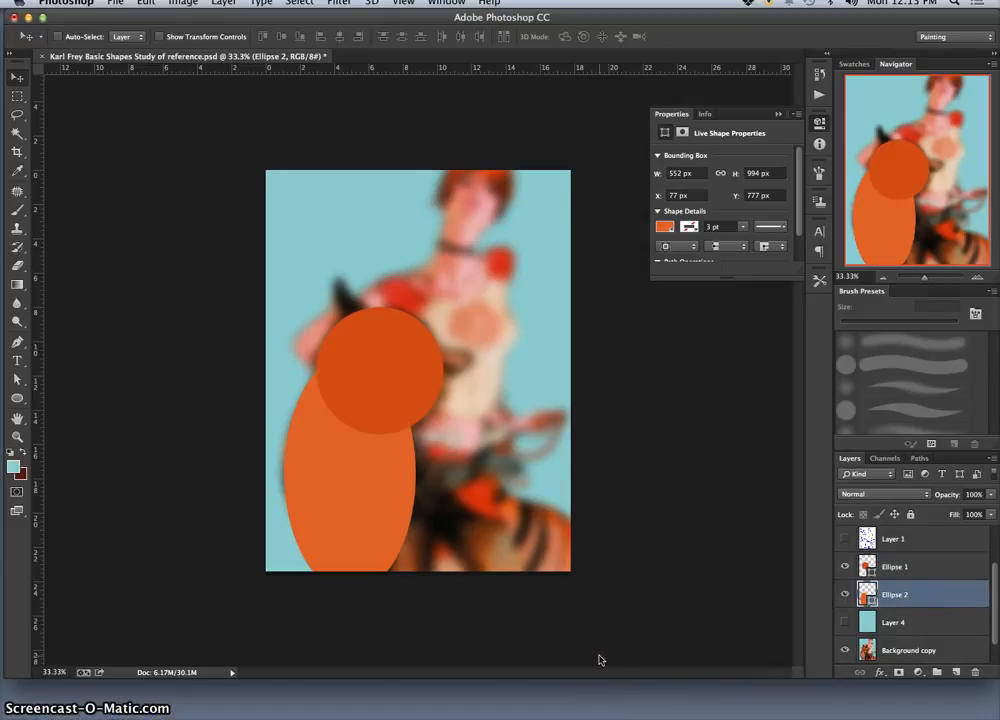
pyautogui.click(845, 622)
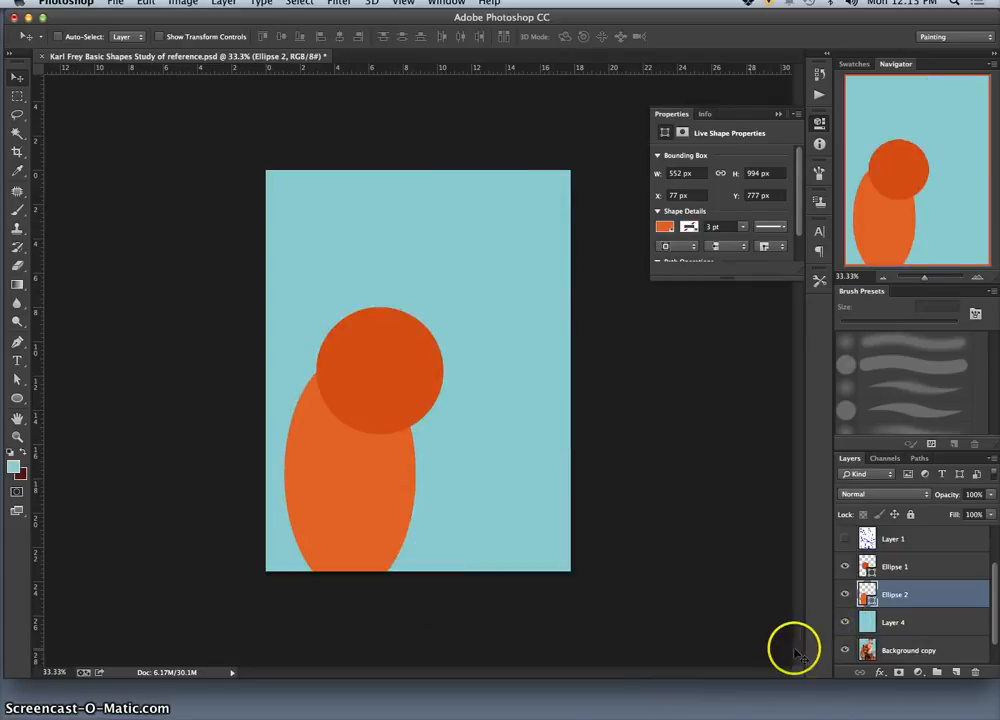
# Step: Toggle the Ellipse 2 layer to check it, and hide the blue Layer 4 to reveal the blurred reference
pyautogui.click(845, 594)
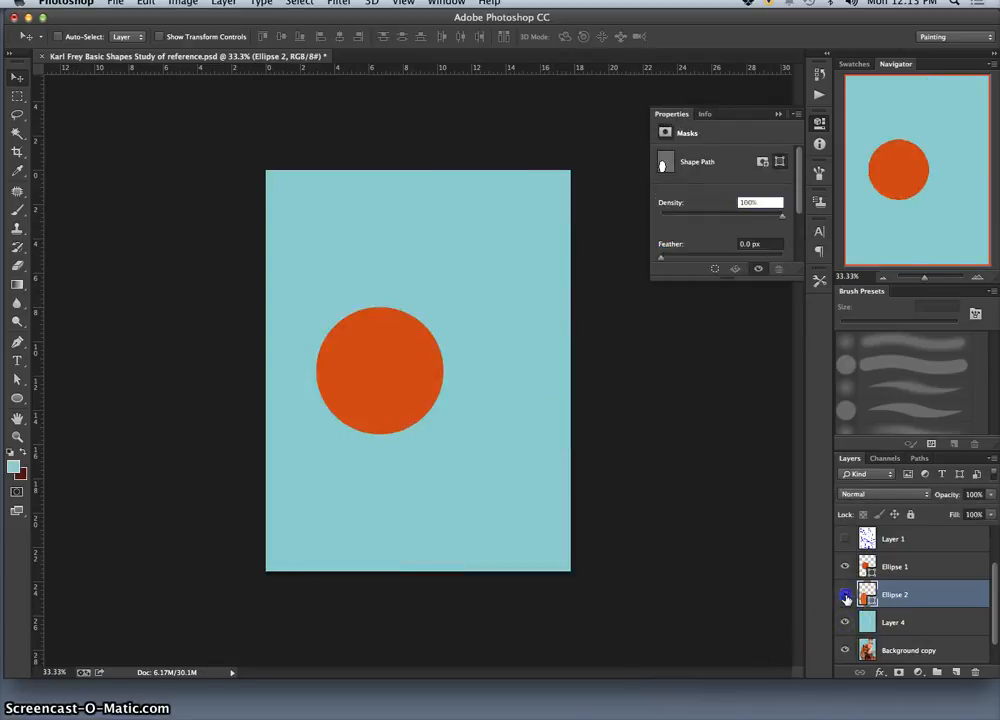
pyautogui.click(845, 594)
pyautogui.click(845, 622)
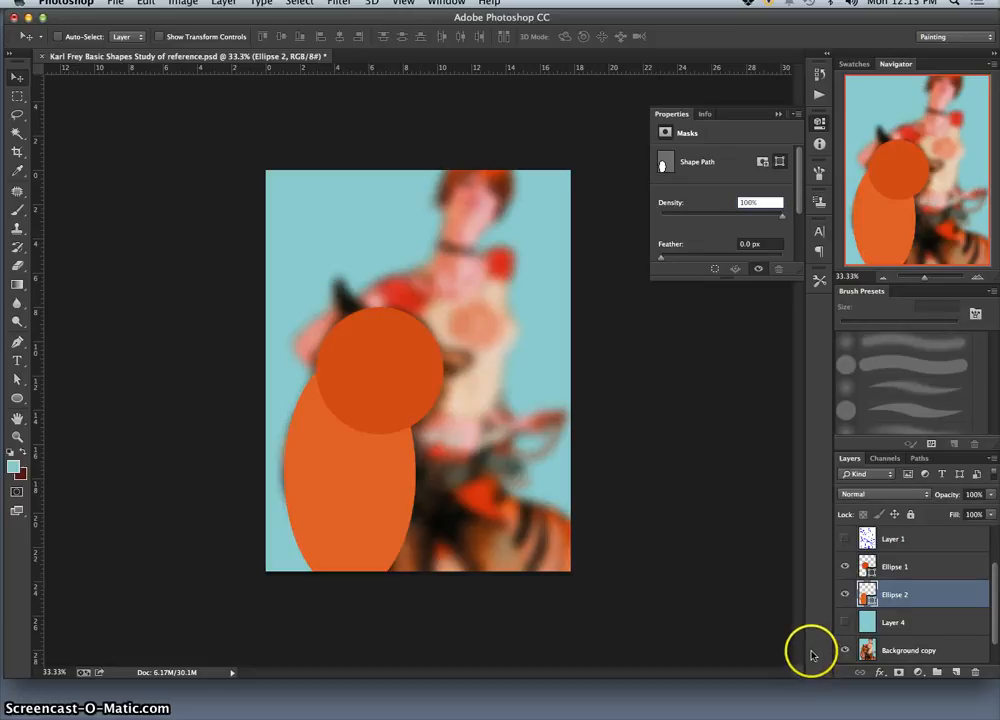
# Step: Open the original tumblr reference JPG from the desktop in Preview and shrink its window to a small thumbnail view
pyautogui.press('F11')
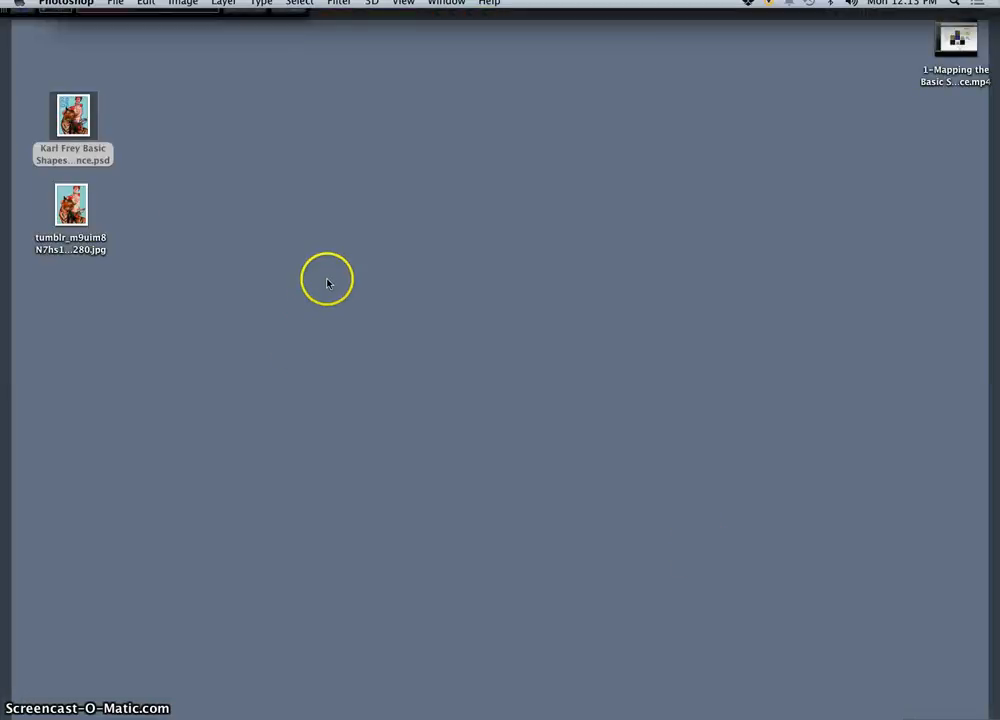
pyautogui.click(169, 205)
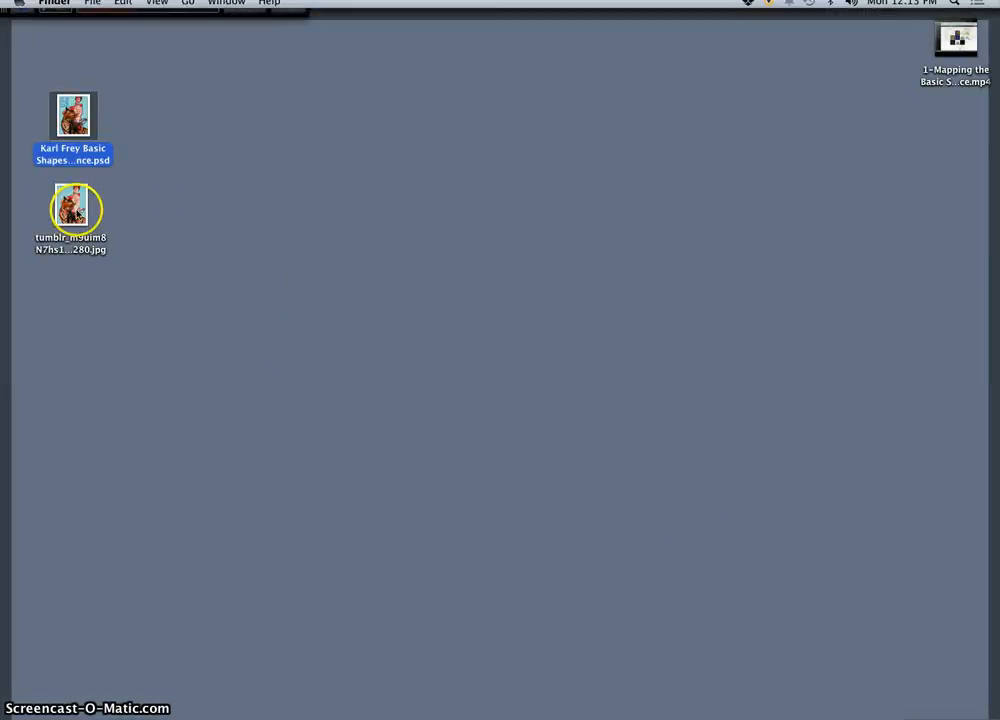
pyautogui.doubleClick(70, 207)
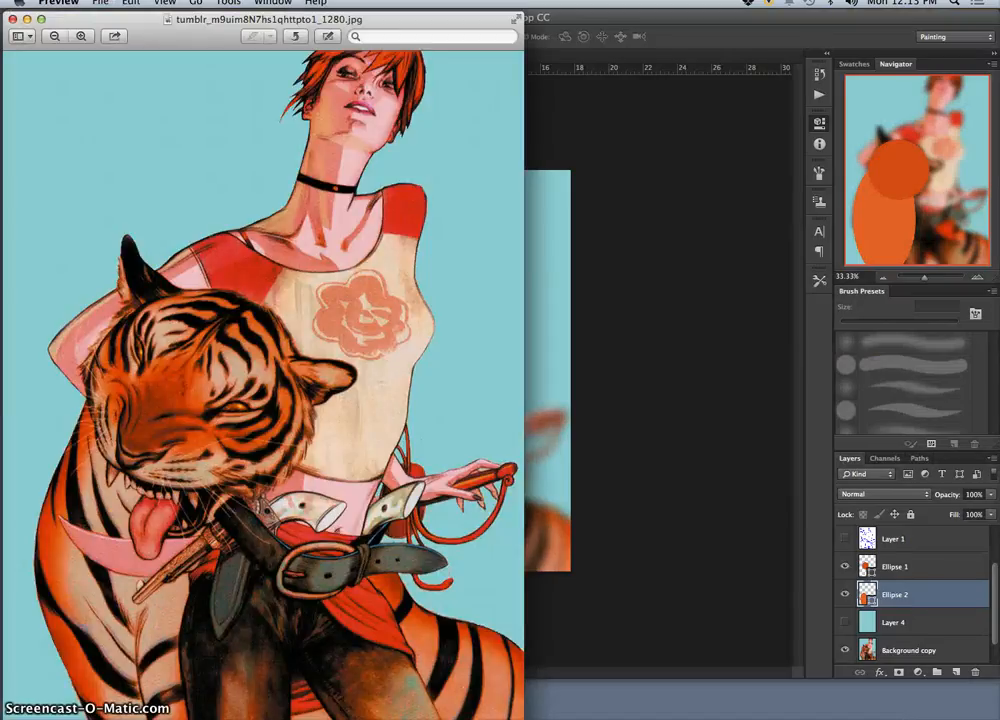
pyautogui.moveTo(484, 700); pyautogui.dragTo(390, 566)
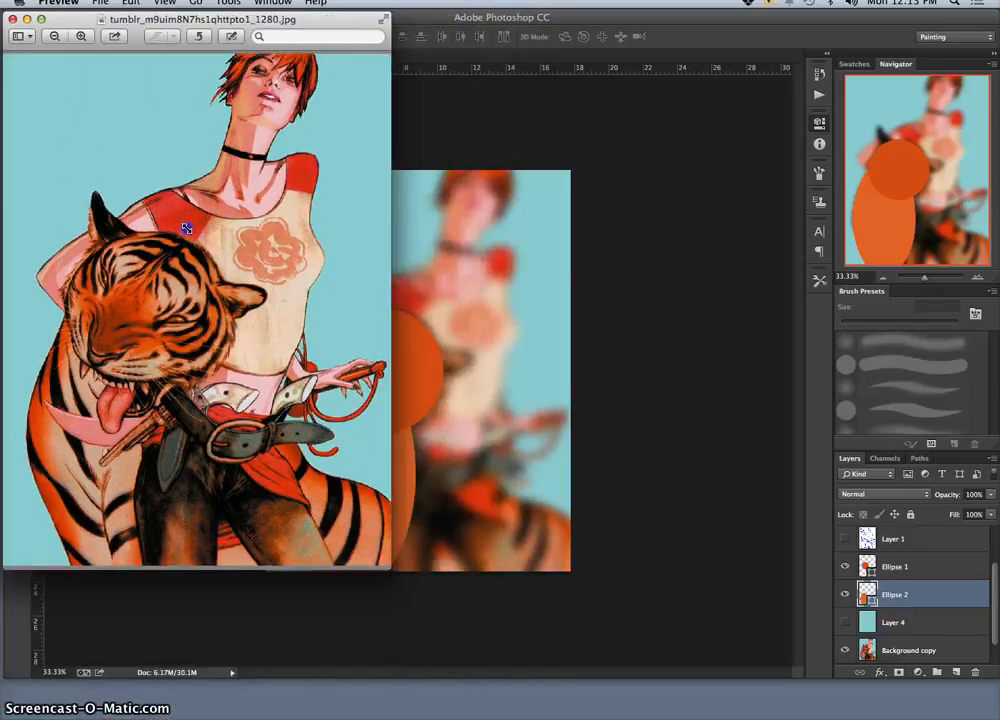
pyautogui.moveTo(186, 228); pyautogui.dragTo(147, 178)
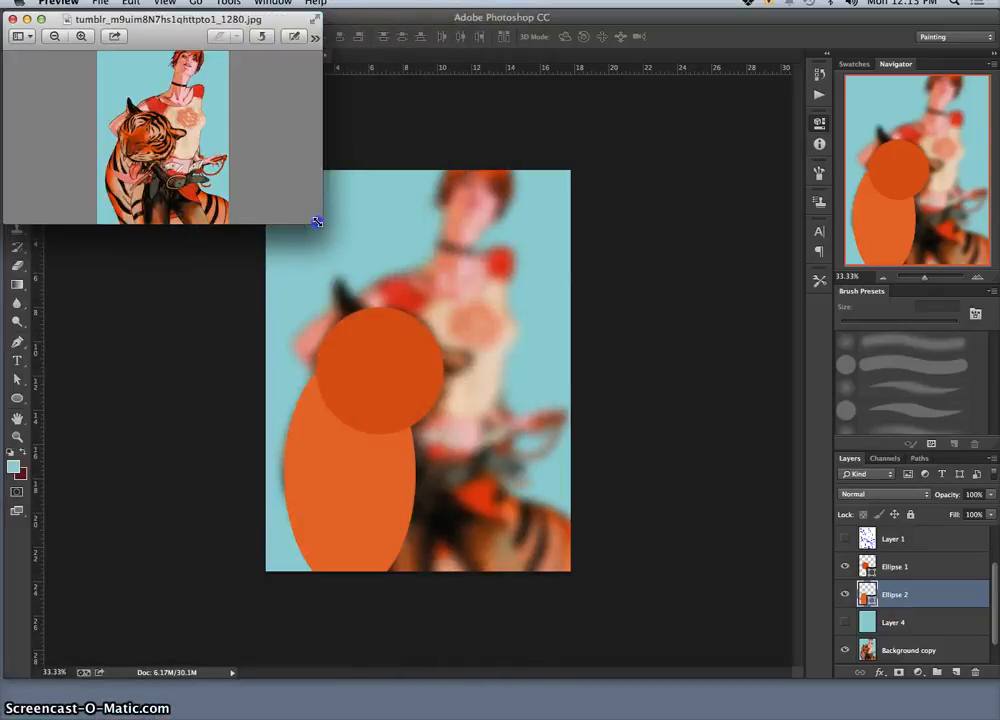
pyautogui.moveTo(196, 222); pyautogui.dragTo(147, 232)
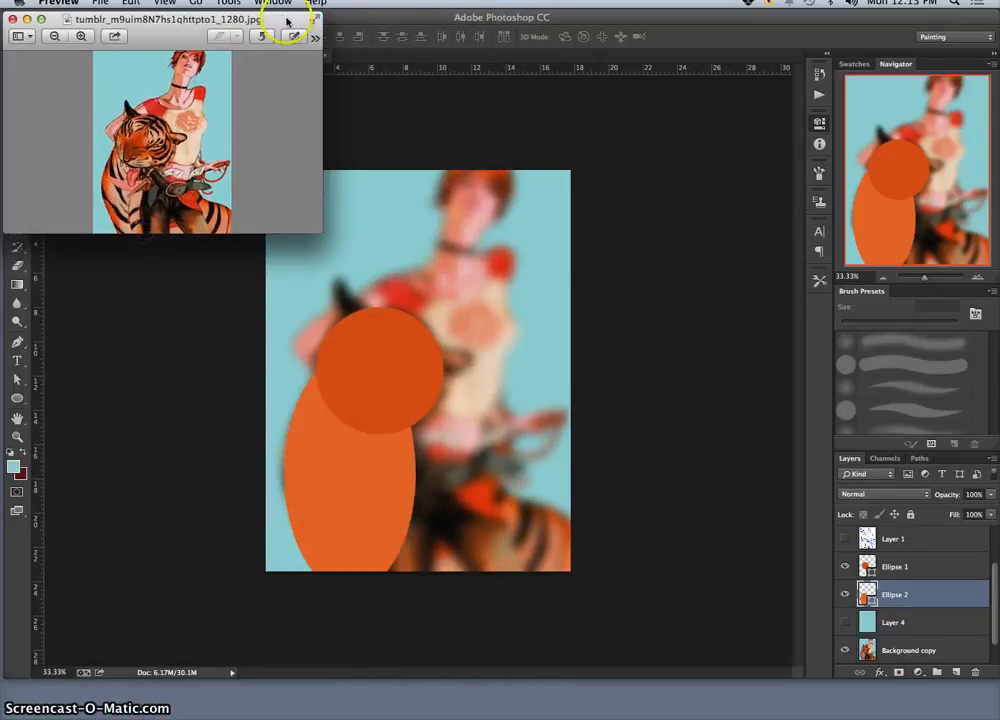
# Step: Shrink the Photoshop window and arrange it beside the Preview window so the sharp reference stays visible while working
pyautogui.click(365, 28)
pyautogui.moveTo(360, 18); pyautogui.dragTo(361, 36)
pyautogui.moveTo(985, 700); pyautogui.dragTo(838, 654)
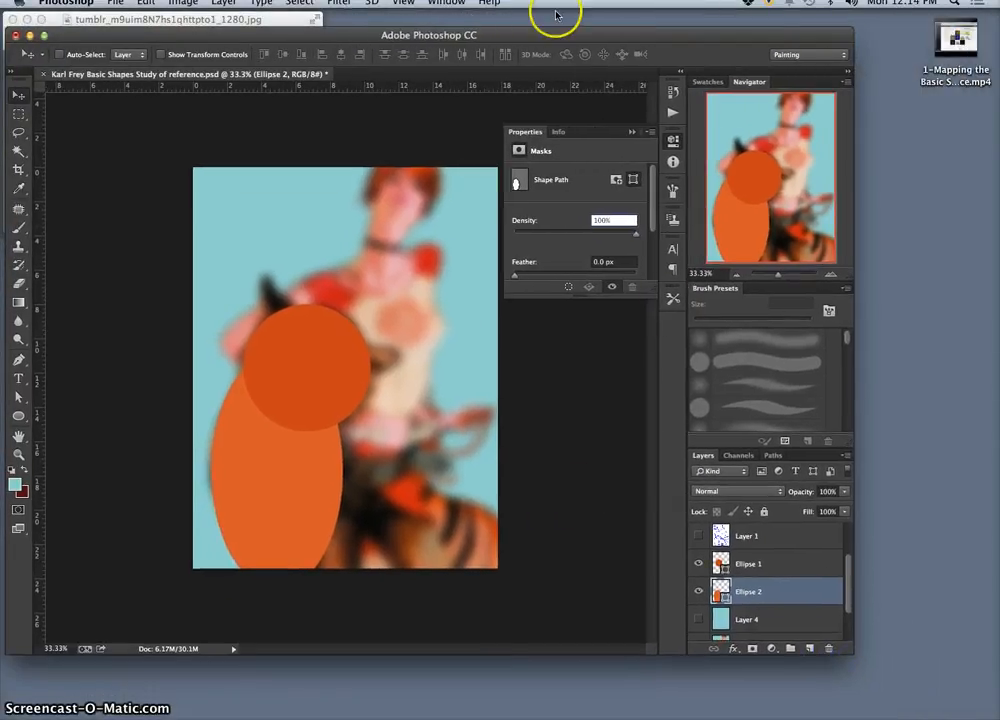
pyautogui.moveTo(551, 36); pyautogui.dragTo(690, 89)
pyautogui.click(264, 19)
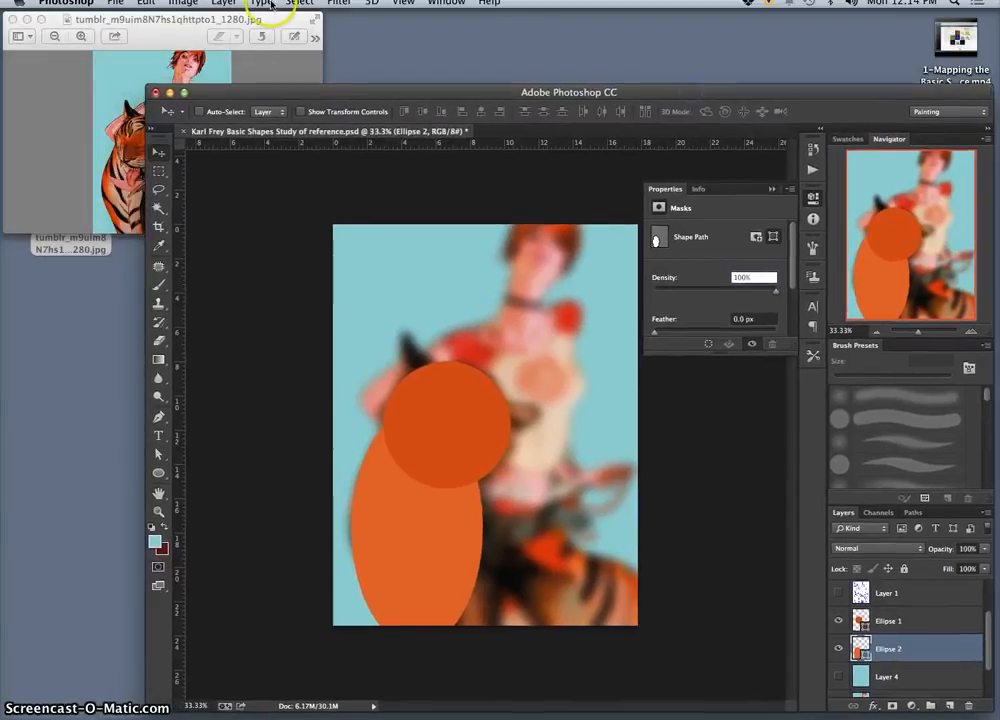
pyautogui.moveTo(264, 19); pyautogui.dragTo(194, 23)
pyautogui.click(330, 89)
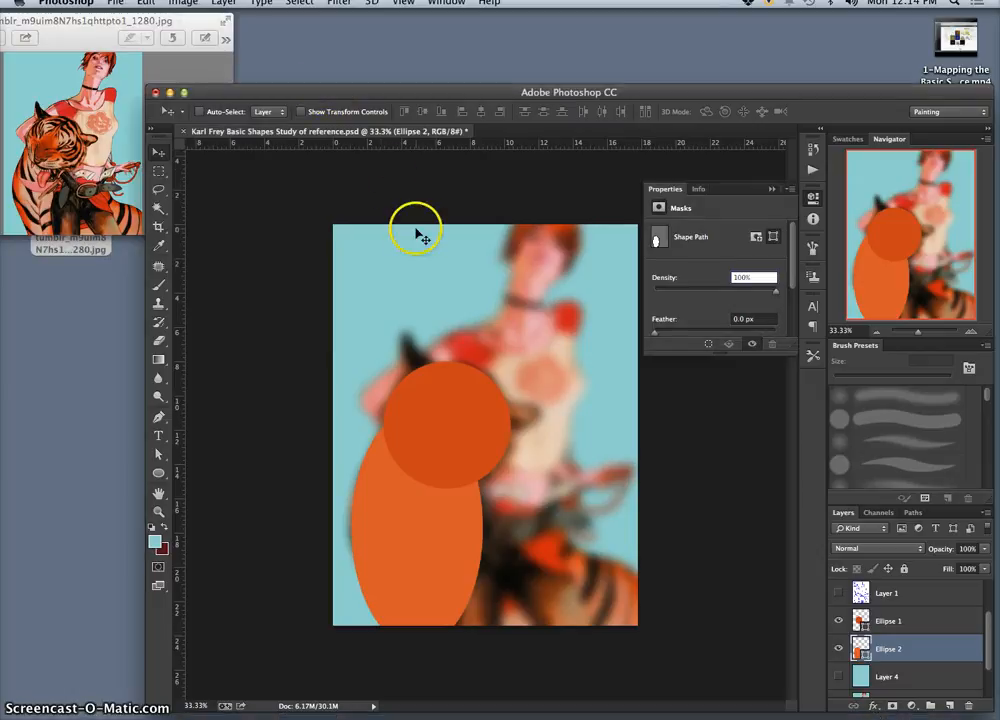
# Step: Draw a rounded rectangle about 420 by 646 px with 10 px corners over the woman's torso, directly above the Ellipse 2 layer
pyautogui.click(858, 622)
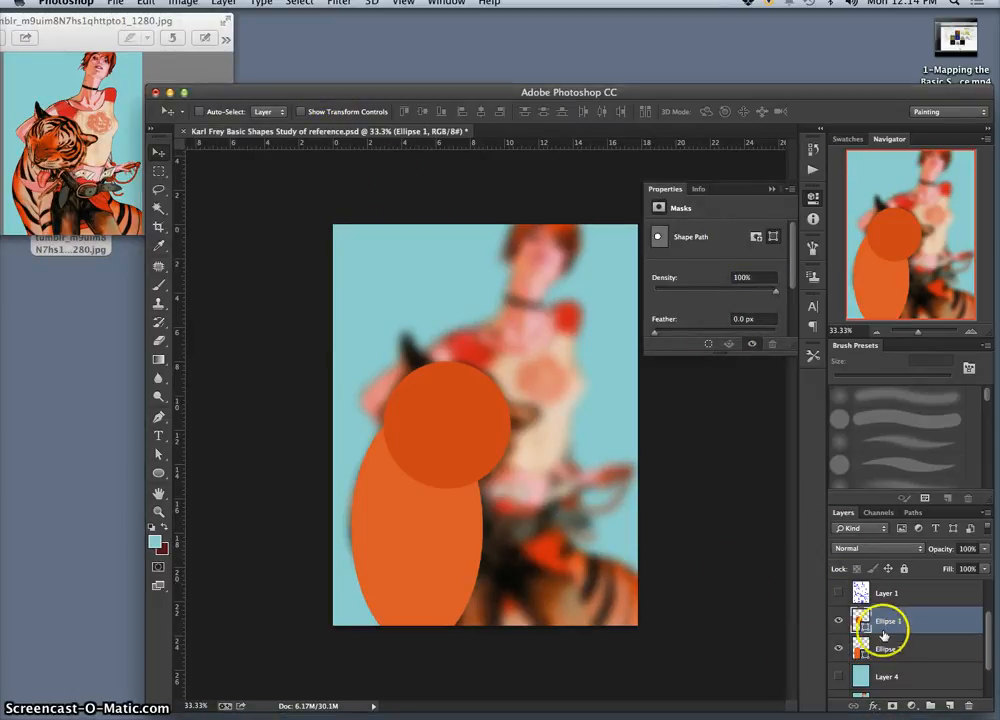
pyautogui.click(899, 647)
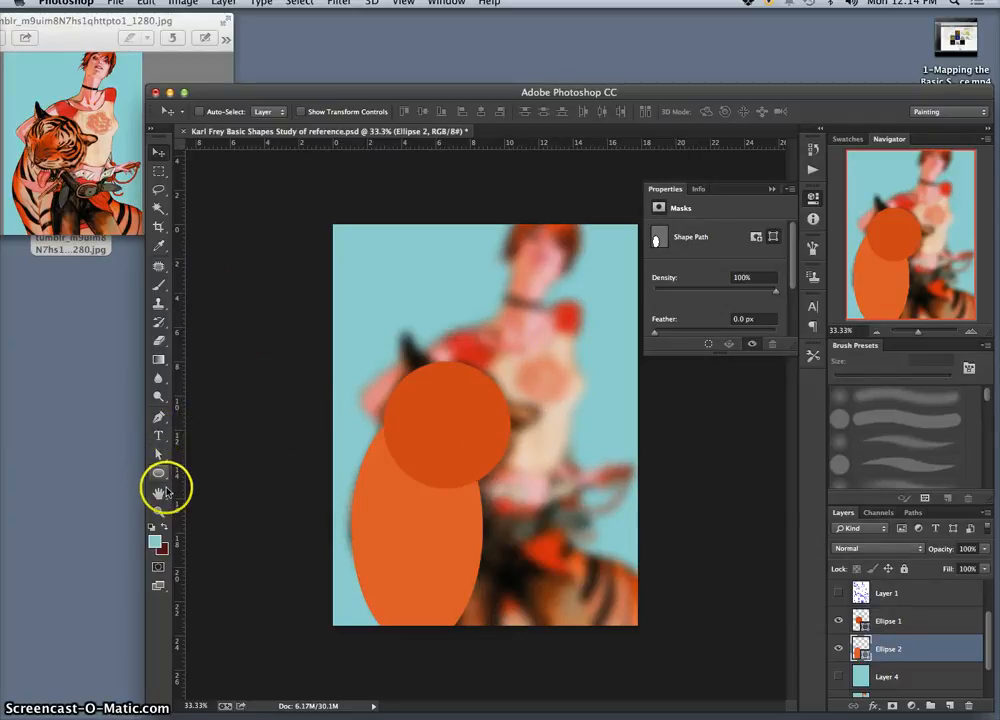
pyautogui.click(160, 472)
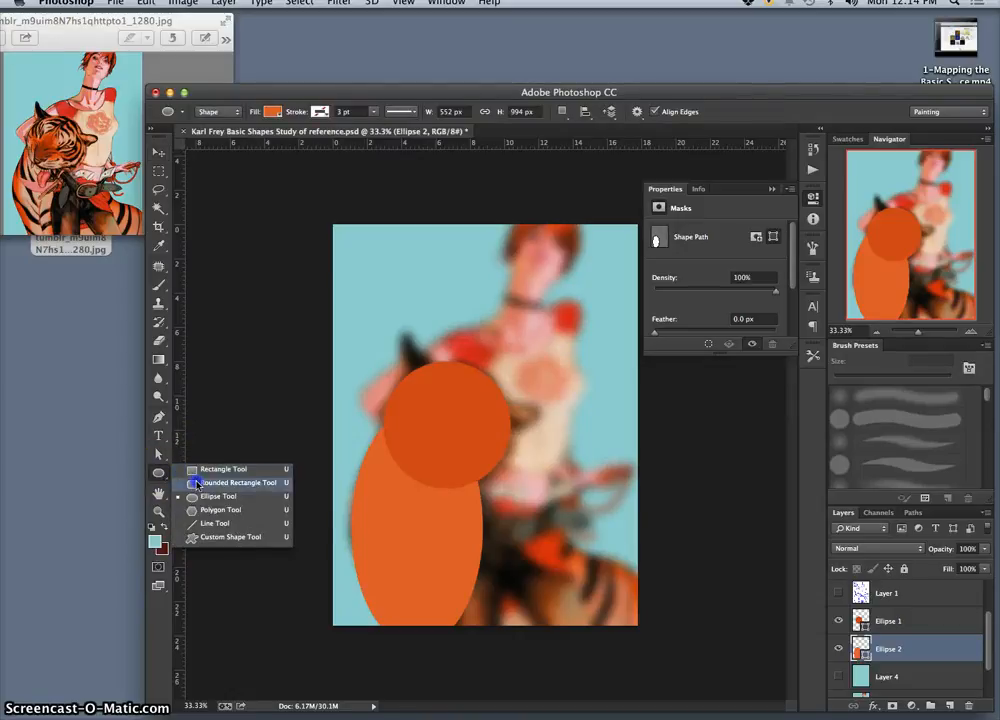
pyautogui.click(215, 483)
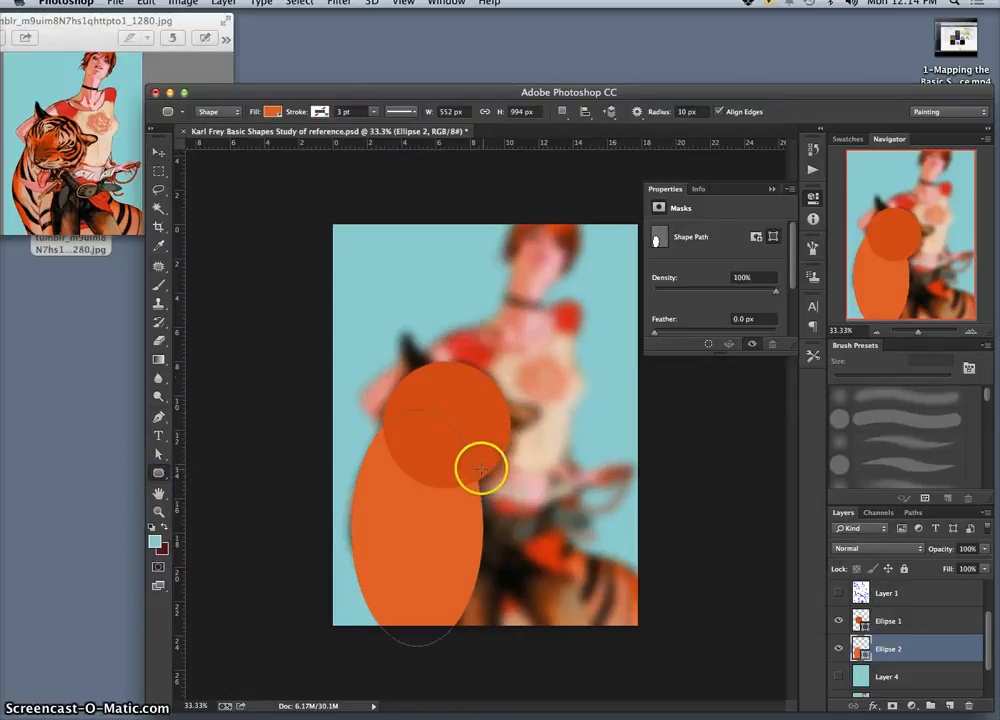
pyautogui.moveTo(450, 320); pyautogui.dragTo(548, 472)
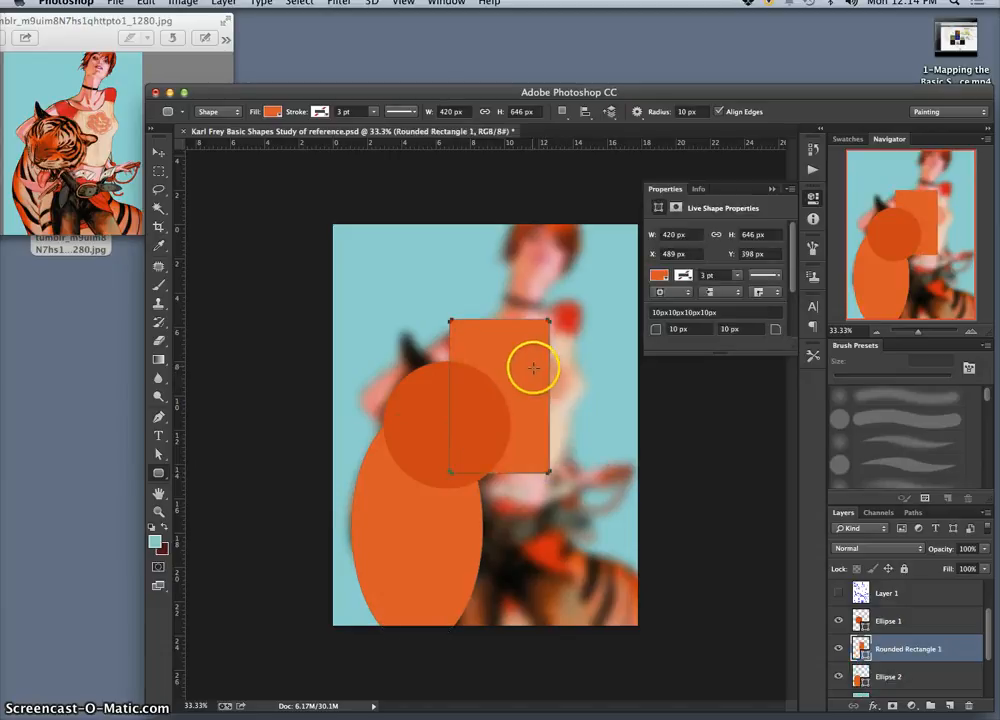
# Step: Set the rounded rectangle's fill to the pale peach sampled from the woman's shirt in the blurred reference
pyautogui.doubleClick(860, 645)
pyautogui.click(576, 330)
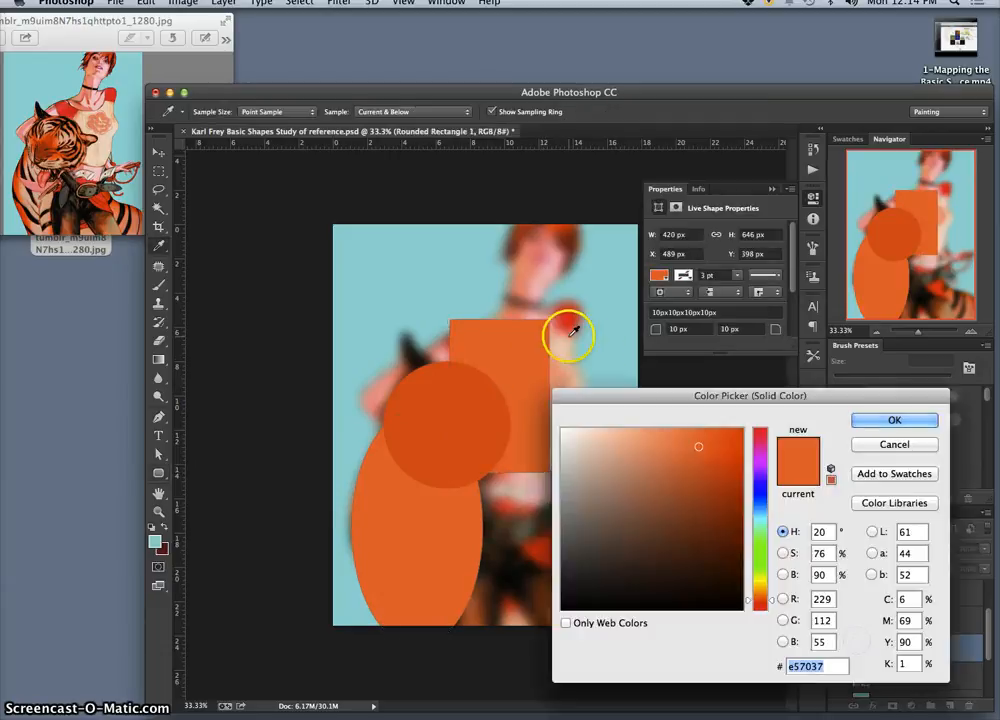
pyautogui.click(565, 350)
pyautogui.click(893, 420)
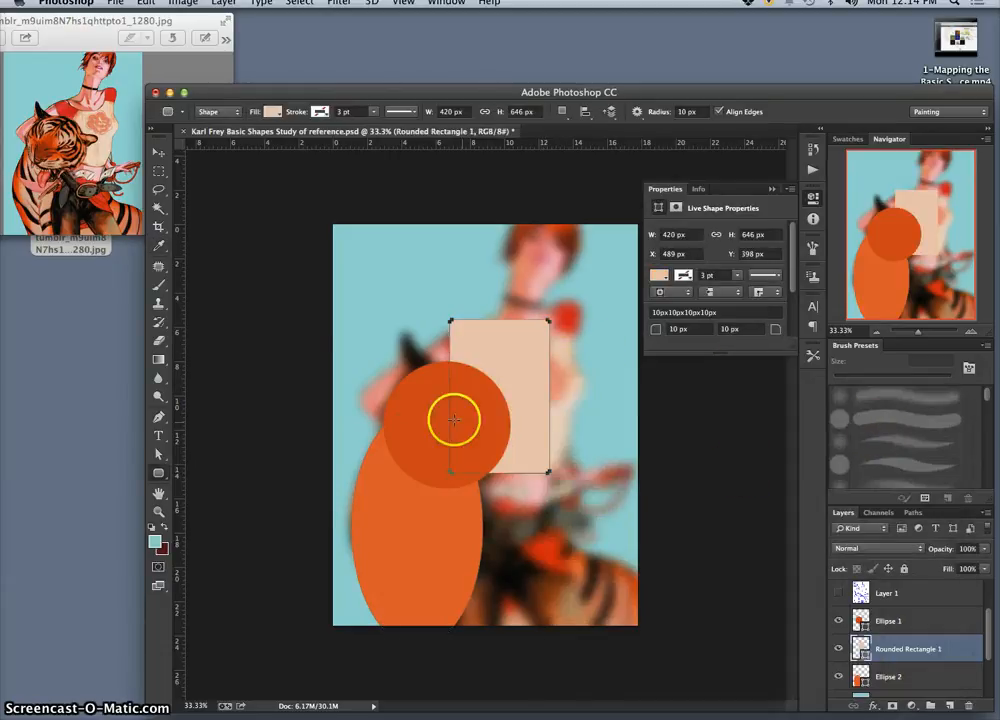
# Step: Position the rounded rectangle over the woman's shirt, tilting it about 12° clockwise and scaling its height to about 97%
pyautogui.click(158, 152)
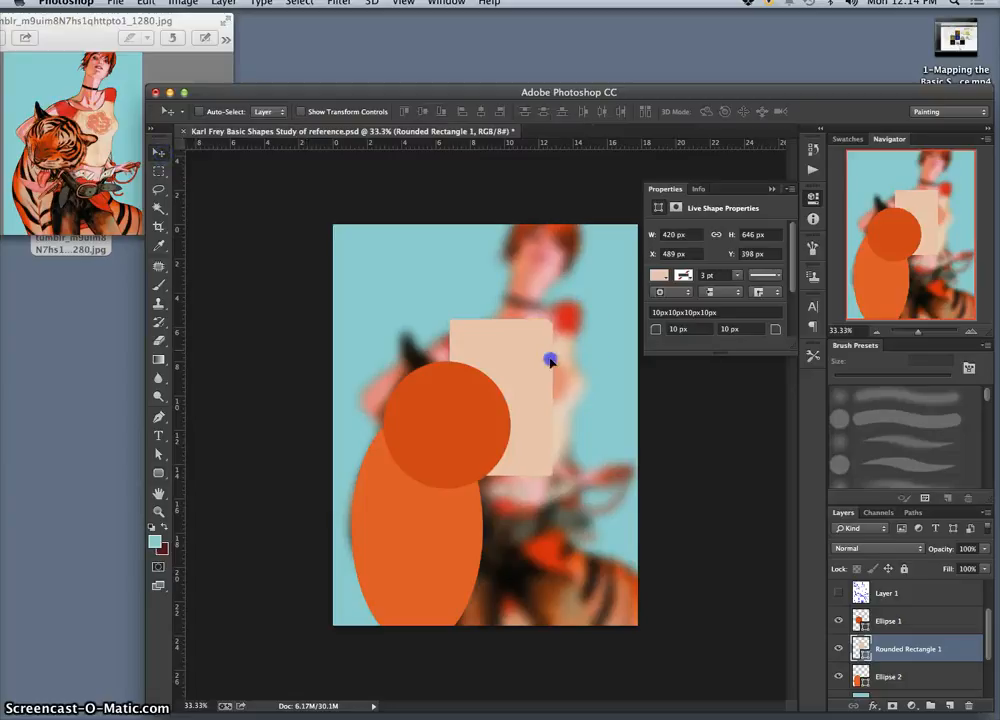
pyautogui.moveTo(549, 360); pyautogui.dragTo(564, 366)
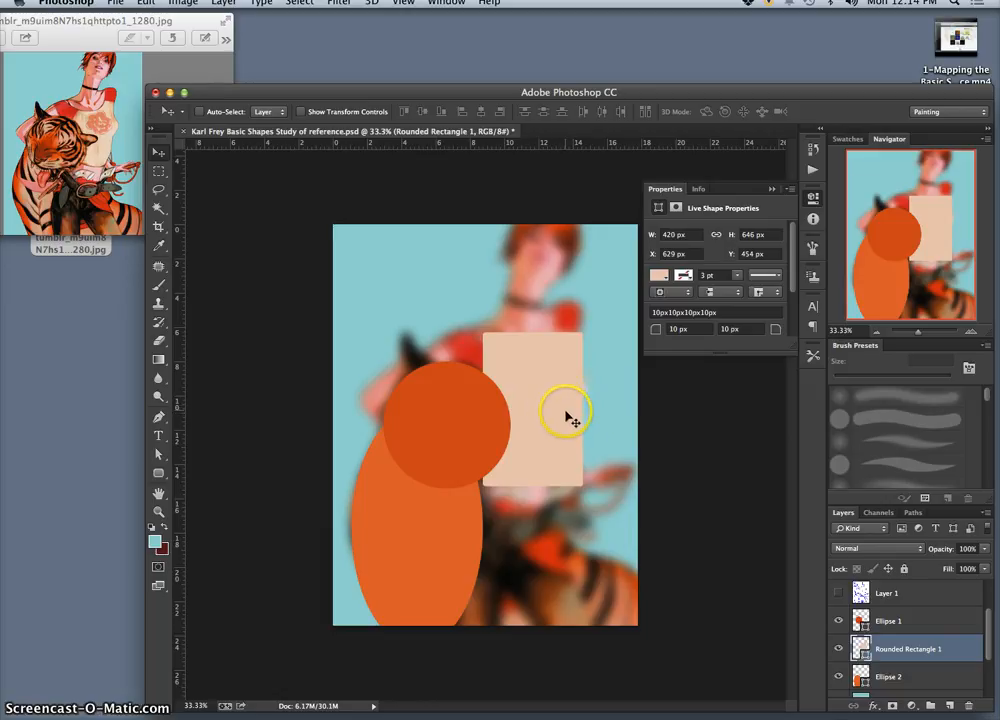
pyautogui.press('super+t')
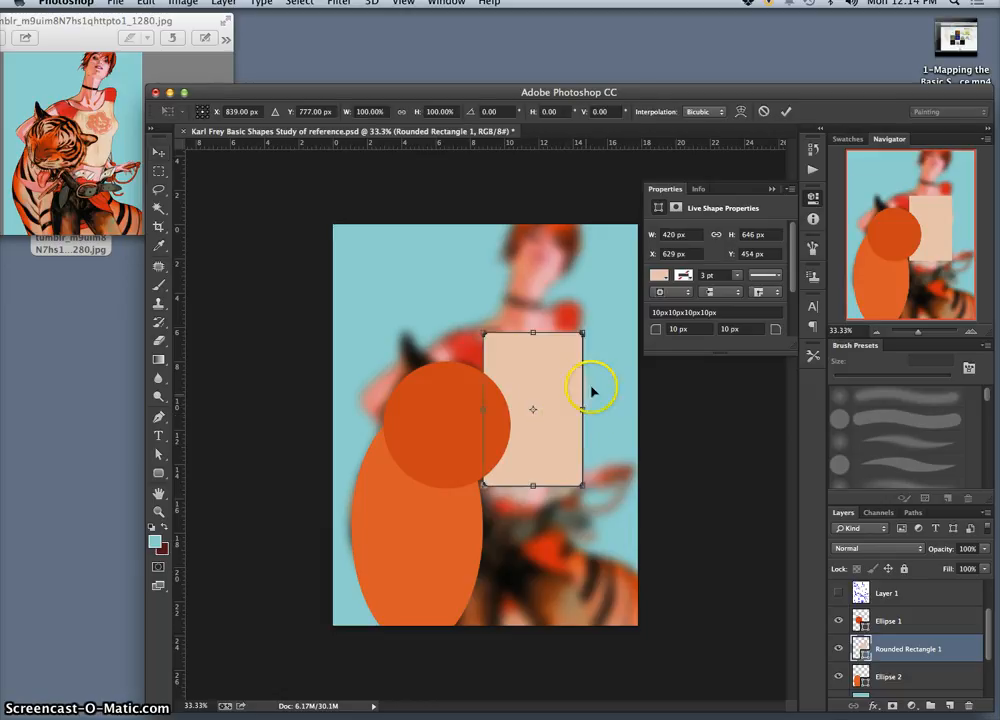
pyautogui.moveTo(583, 333)
pyautogui.mouseDown()
pyautogui.moveTo(560, 362)
pyautogui.moveTo(597, 331)
pyautogui.mouseUp()
pyautogui.moveTo(585, 323); pyautogui.dragTo(558, 385)
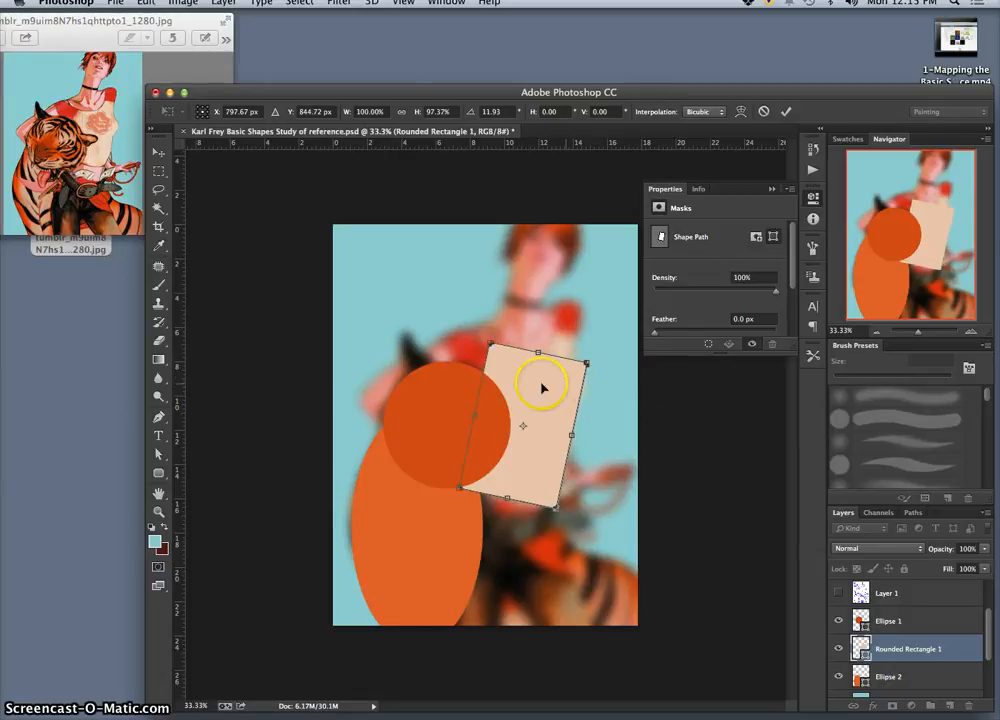
# Step: Warp the rounded rectangle to the shirt's outline, with a scooped neckline, raised shoulder corners, a narrowed waist and a curved hem
pyautogui.rightClick(540, 386)
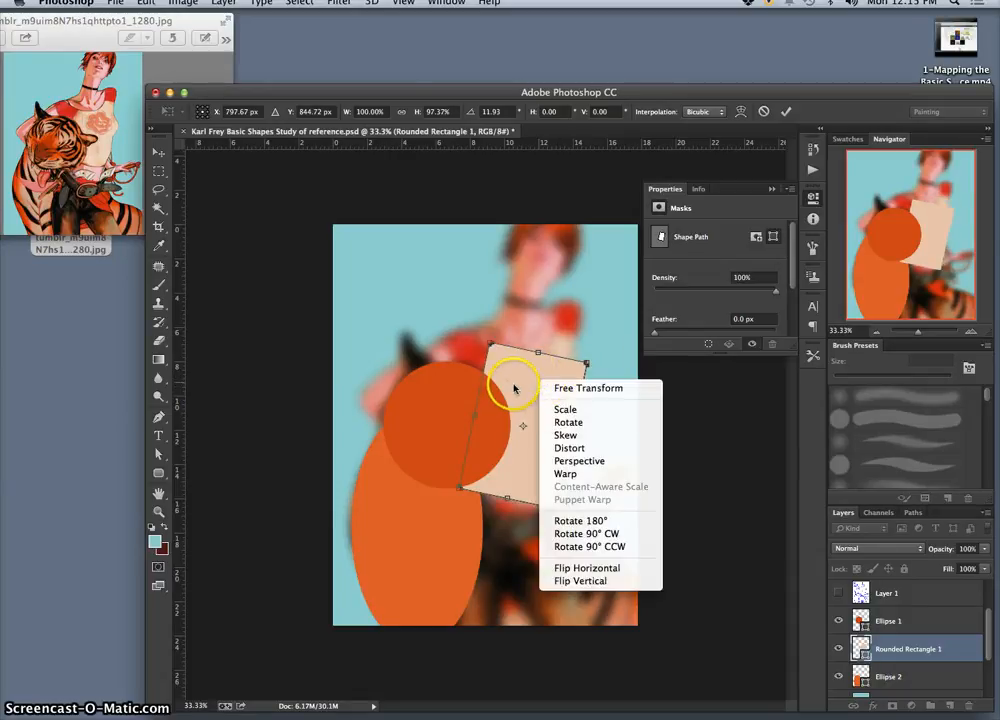
pyautogui.click(566, 474)
pyautogui.moveTo(569, 361); pyautogui.dragTo(568, 322)
pyautogui.moveTo(569, 403); pyautogui.dragTo(576, 397)
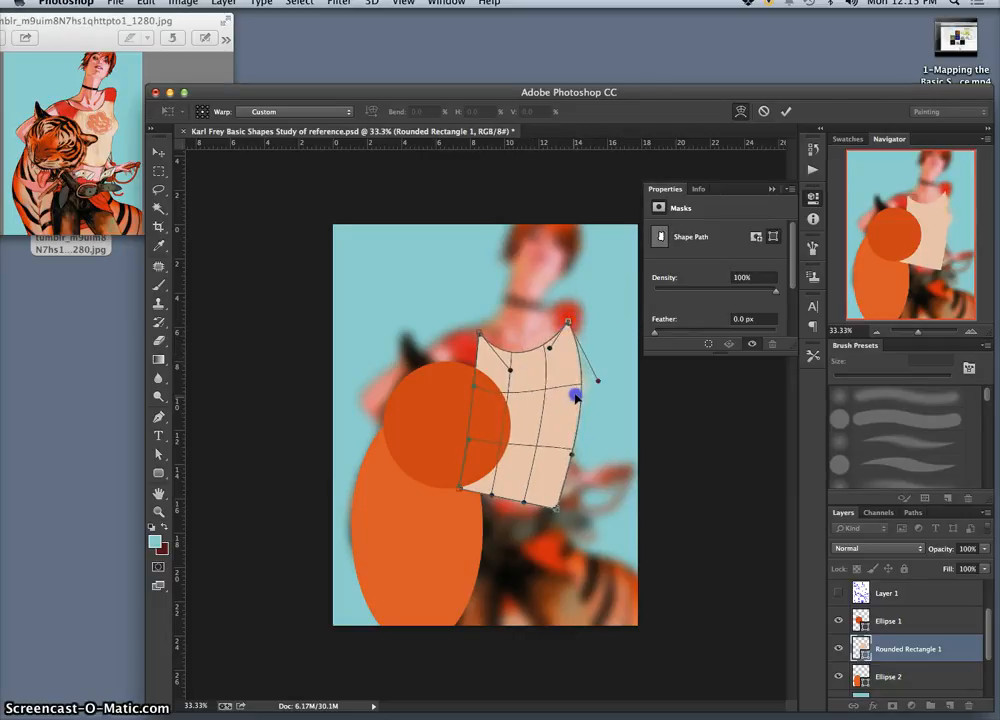
pyautogui.moveTo(583, 461); pyautogui.dragTo(562, 426)
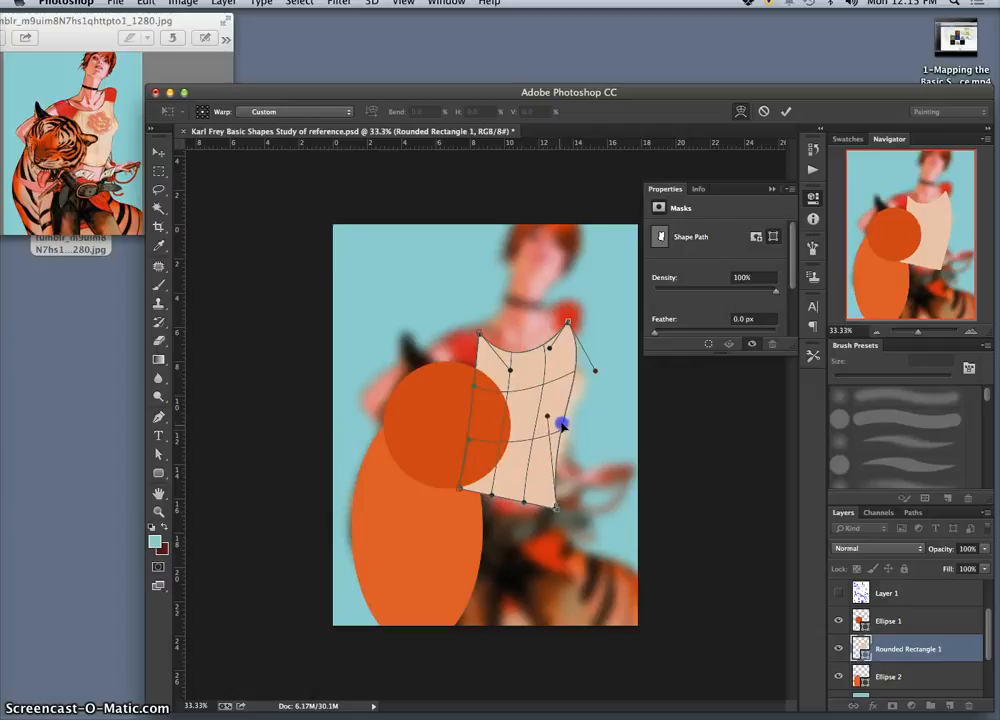
pyautogui.moveTo(550, 484)
pyautogui.mouseDown()
pyautogui.moveTo(558, 471)
pyautogui.moveTo(556, 485)
pyautogui.mouseUp()
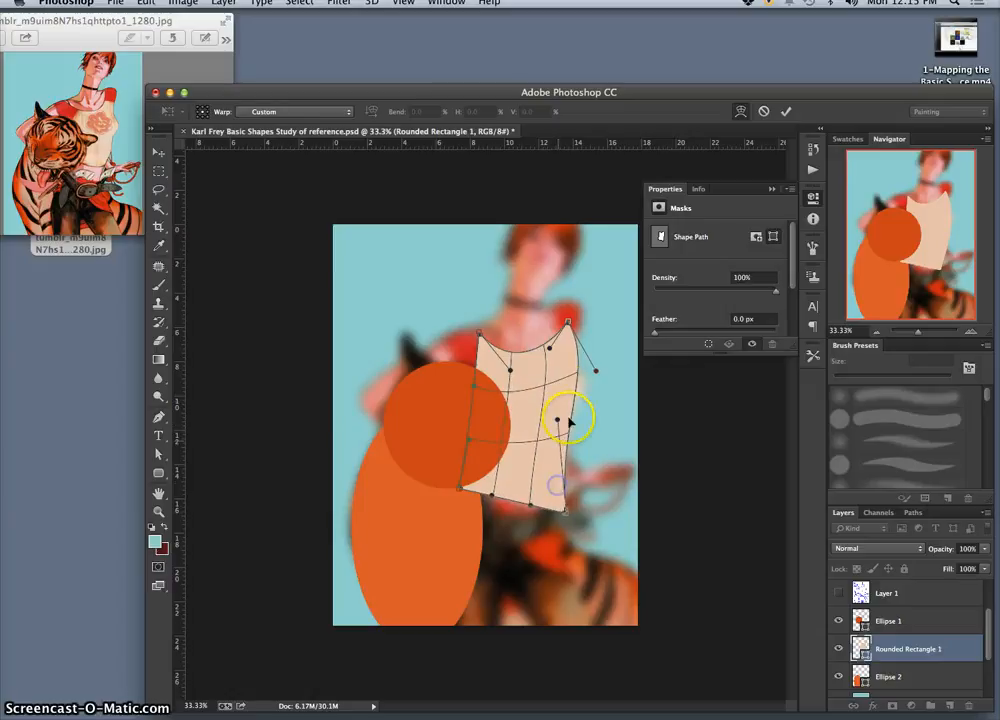
pyautogui.moveTo(574, 372); pyautogui.dragTo(580, 382)
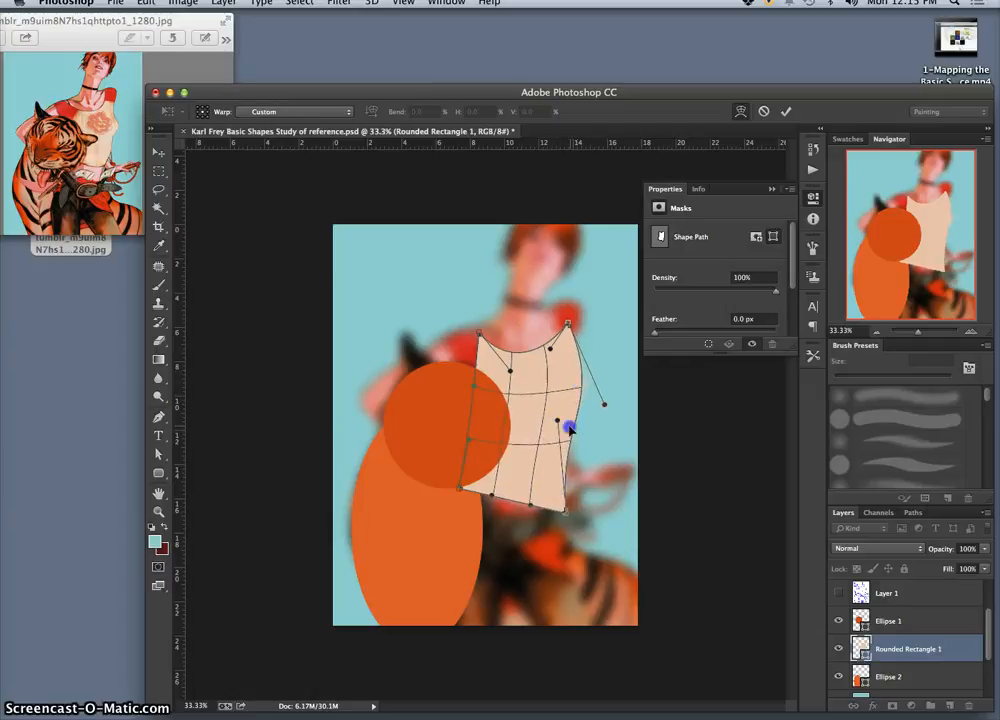
pyautogui.moveTo(570, 430); pyautogui.dragTo(574, 384)
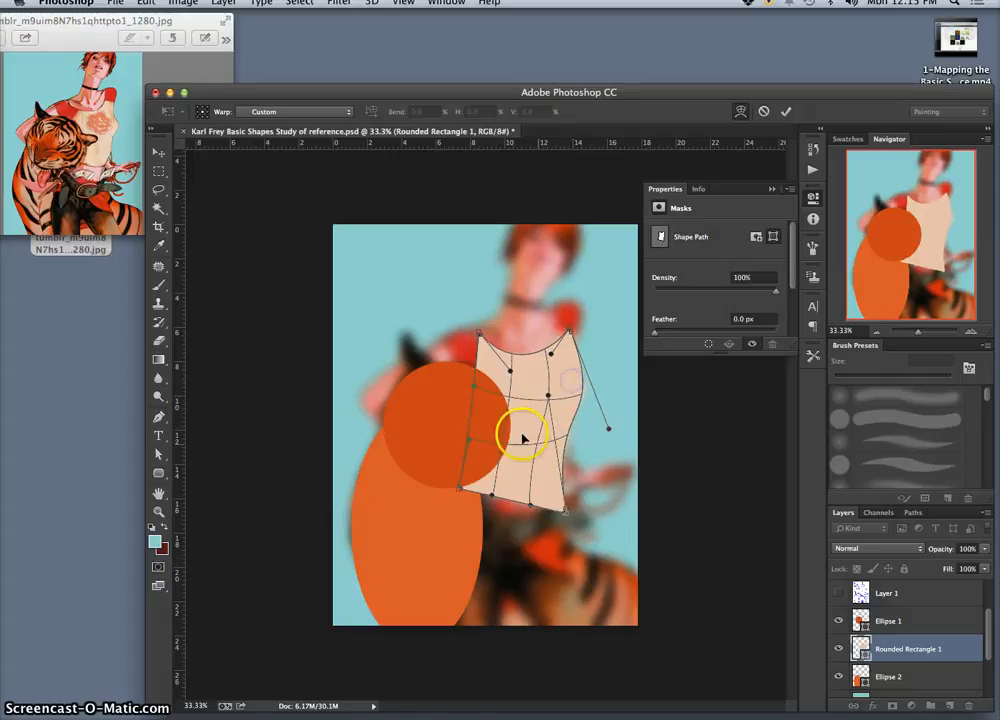
pyautogui.moveTo(483, 489); pyautogui.dragTo(482, 492)
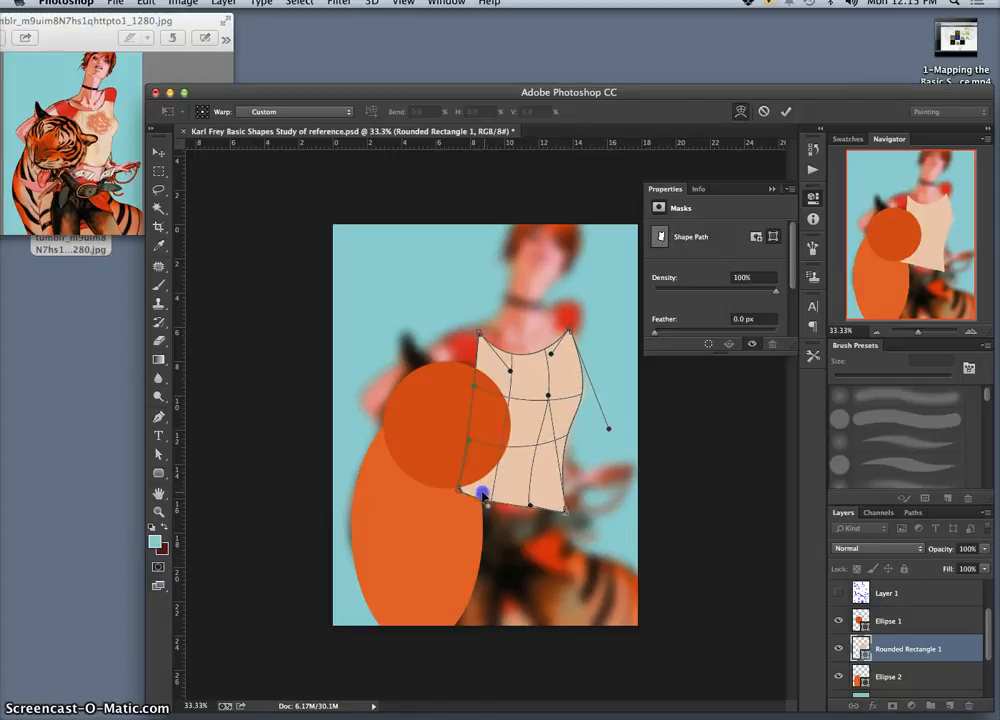
pyautogui.moveTo(563, 508)
pyautogui.mouseDown()
pyautogui.moveTo(556, 475)
pyautogui.moveTo(561, 492)
pyautogui.moveTo(565, 484)
pyautogui.mouseUp()
pyautogui.press('Return')
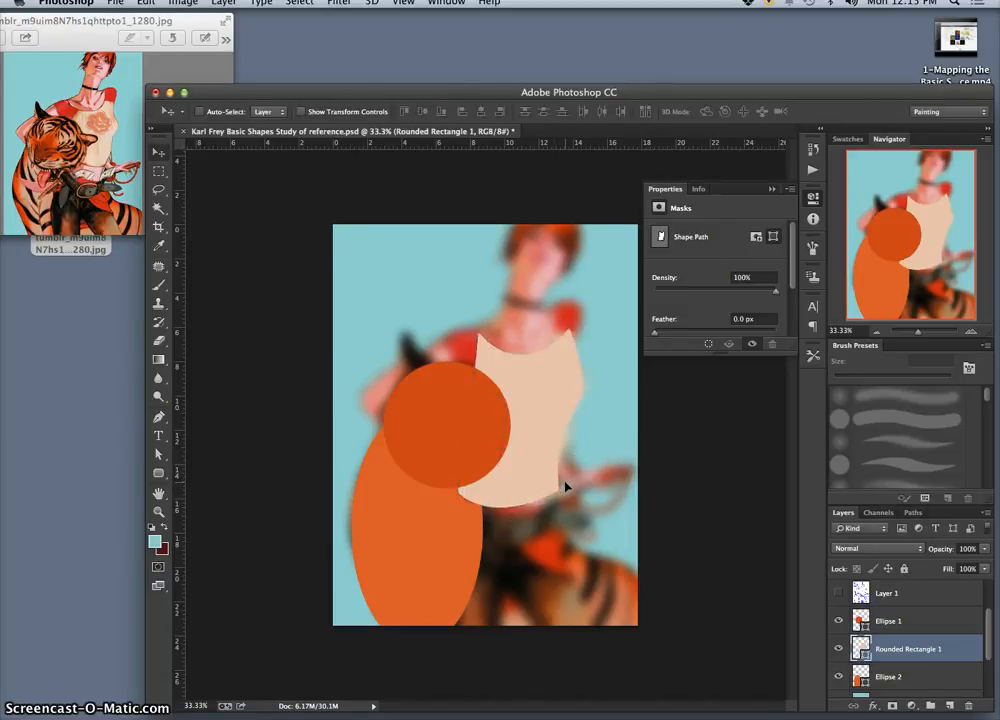
# Step: Toggle Rounded Rectangle 1 and the blue Layer 4 to compare the shapes with the blurred reference, leaving Layer 4 hidden
pyautogui.click(838, 649)
pyautogui.click(838, 649)
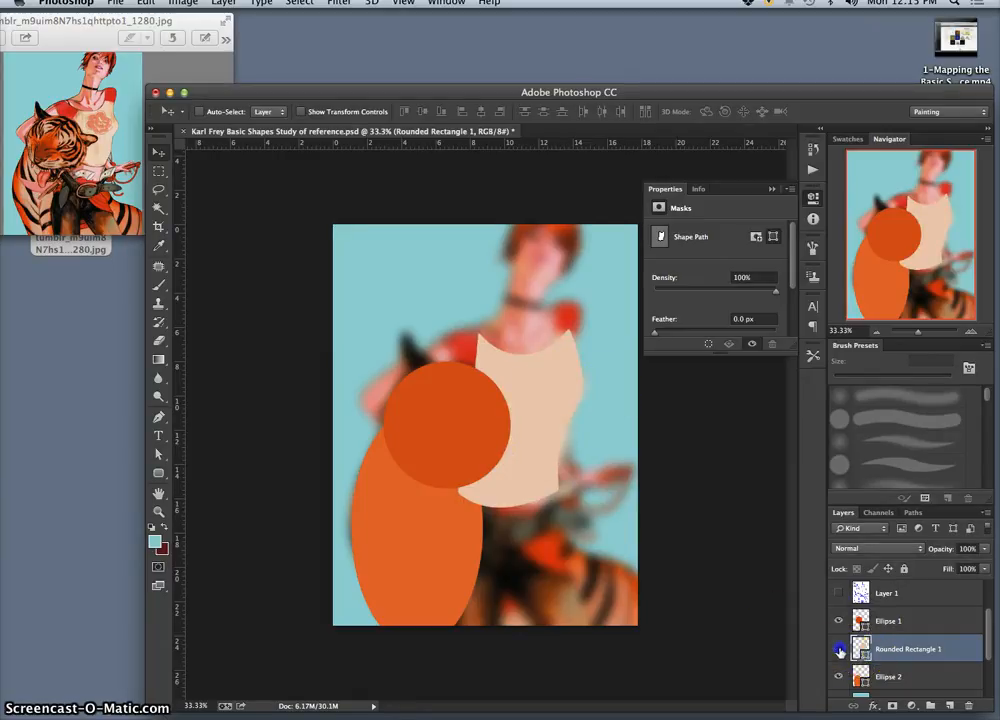
pyautogui.click(839, 650)
pyautogui.click(838, 649)
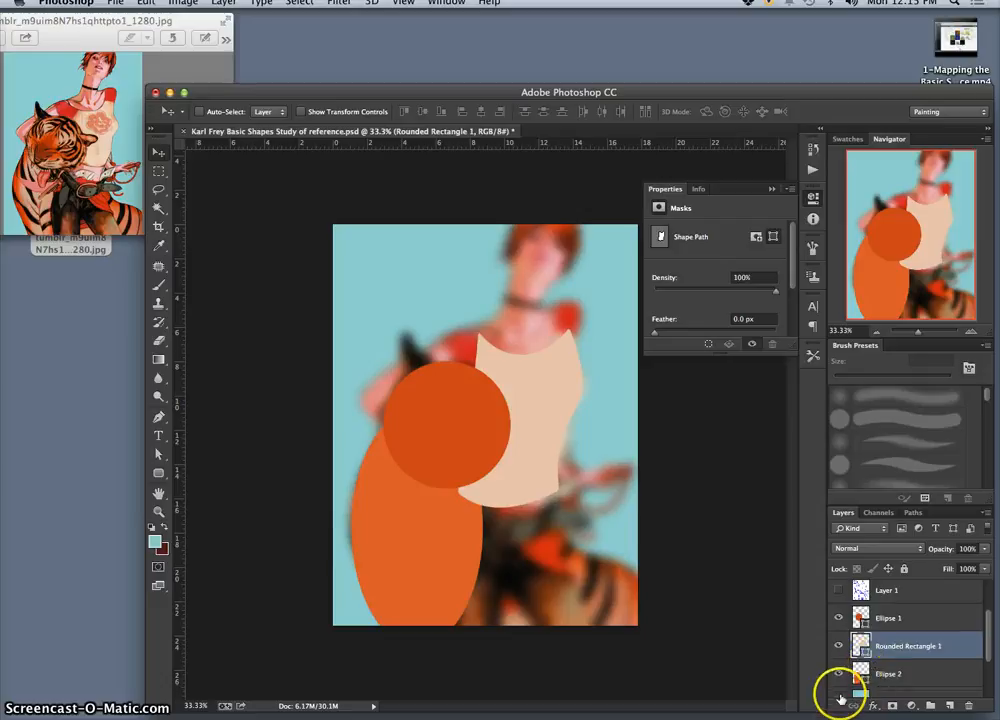
pyautogui.scroll(-3, 840, 678)
pyautogui.click(838, 628)
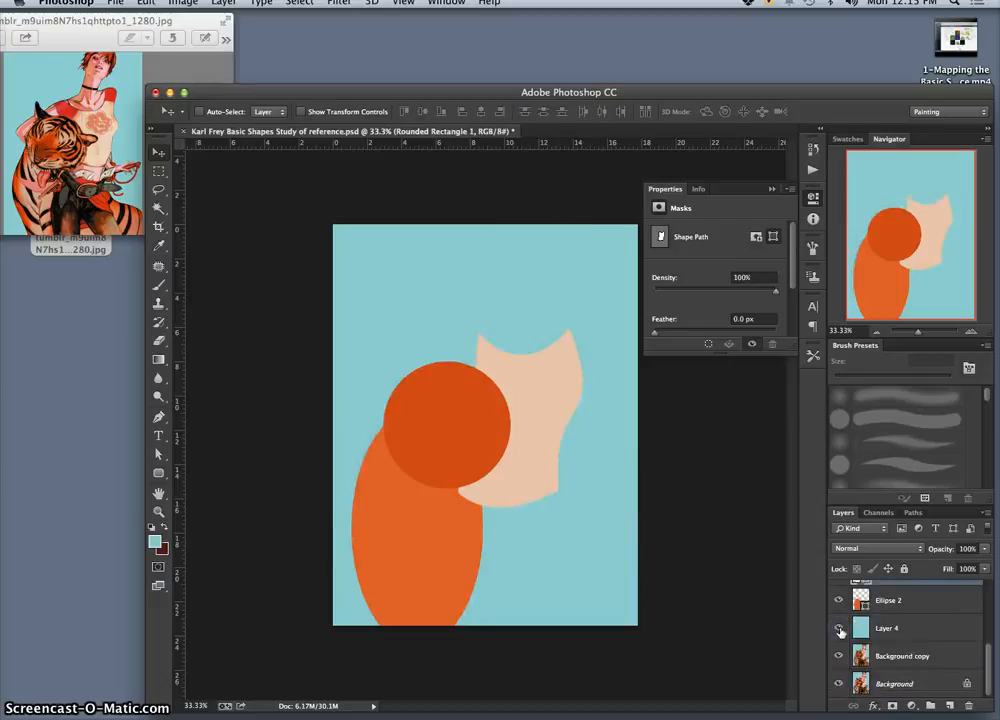
pyautogui.click(839, 630)
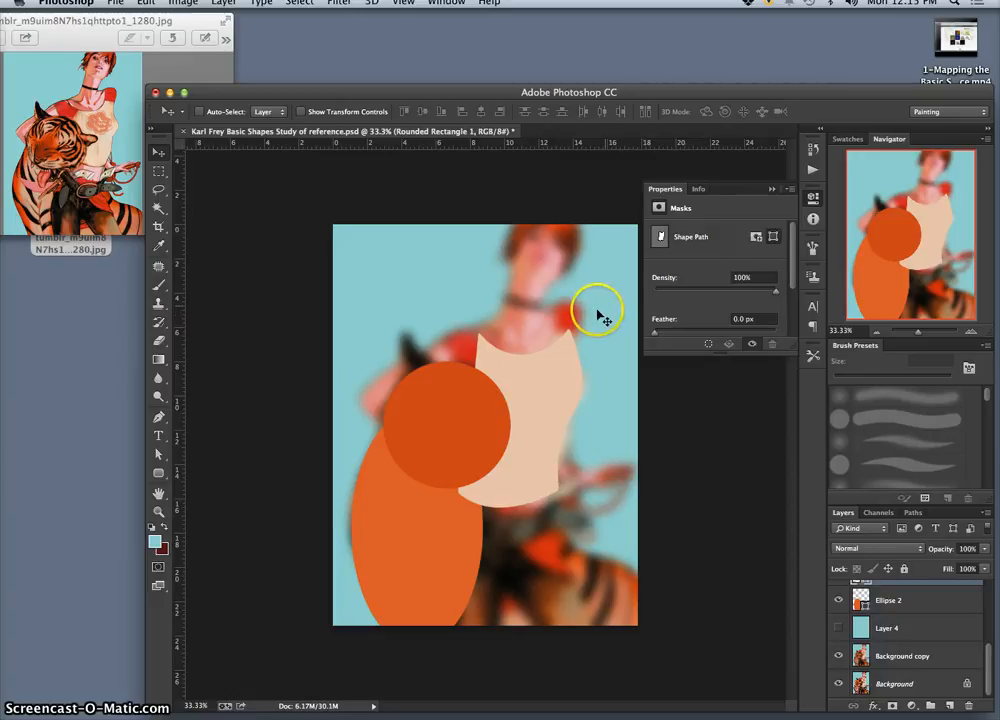
pyautogui.moveTo(983, 650); pyautogui.dragTo(990, 627)
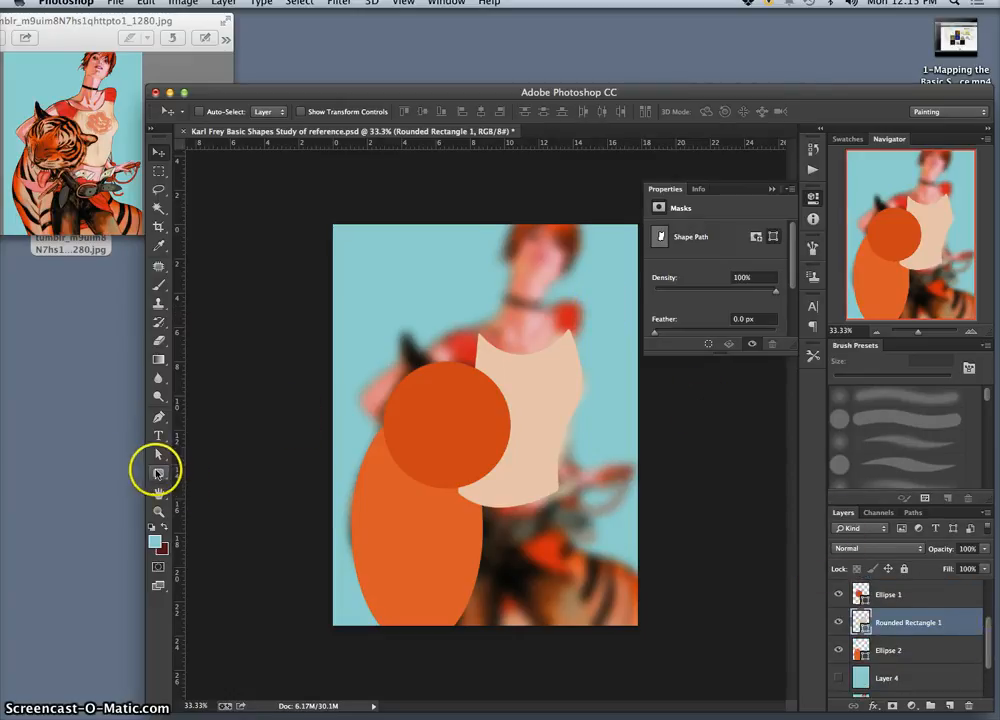
# Step: Draw an ellipse about 129 × 166 px over the woman's shoulder below her face and fill it with red #eb4138 sampled from the blurred sleeve
pyautogui.click(160, 477)
pyautogui.click(215, 466)
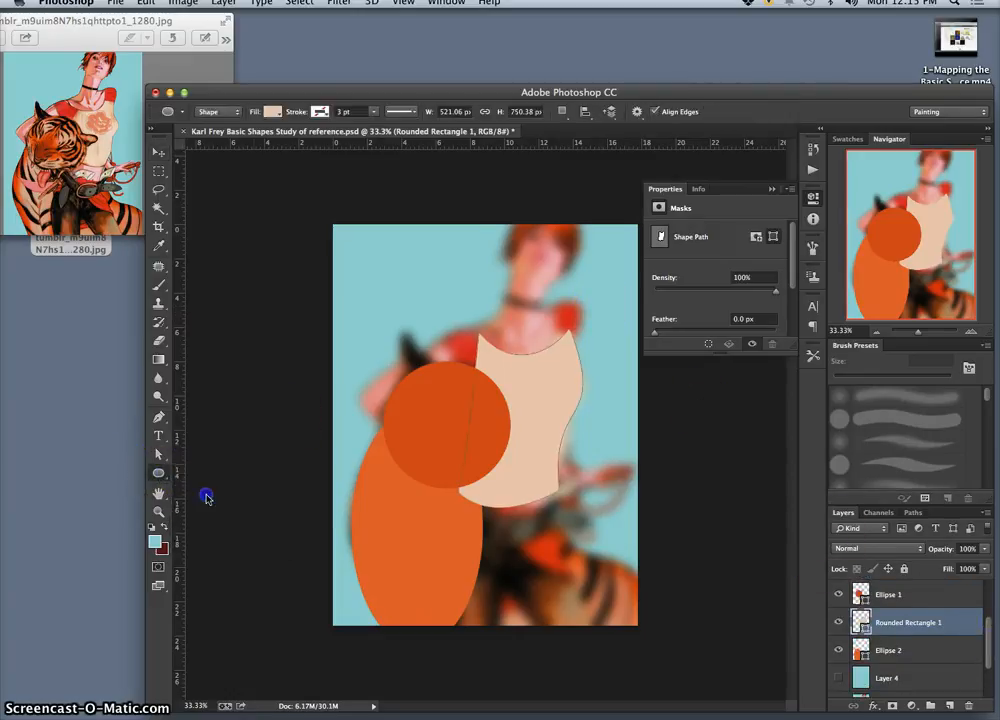
pyautogui.moveTo(549, 294); pyautogui.dragTo(576, 335)
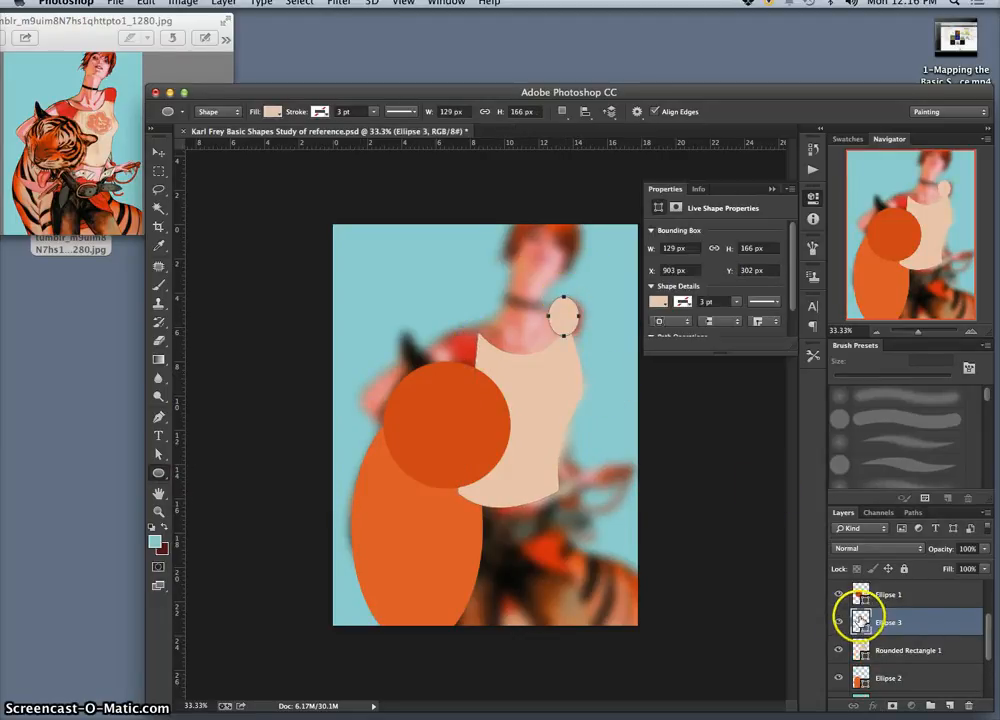
pyautogui.doubleClick(860, 620)
pyautogui.click(462, 341)
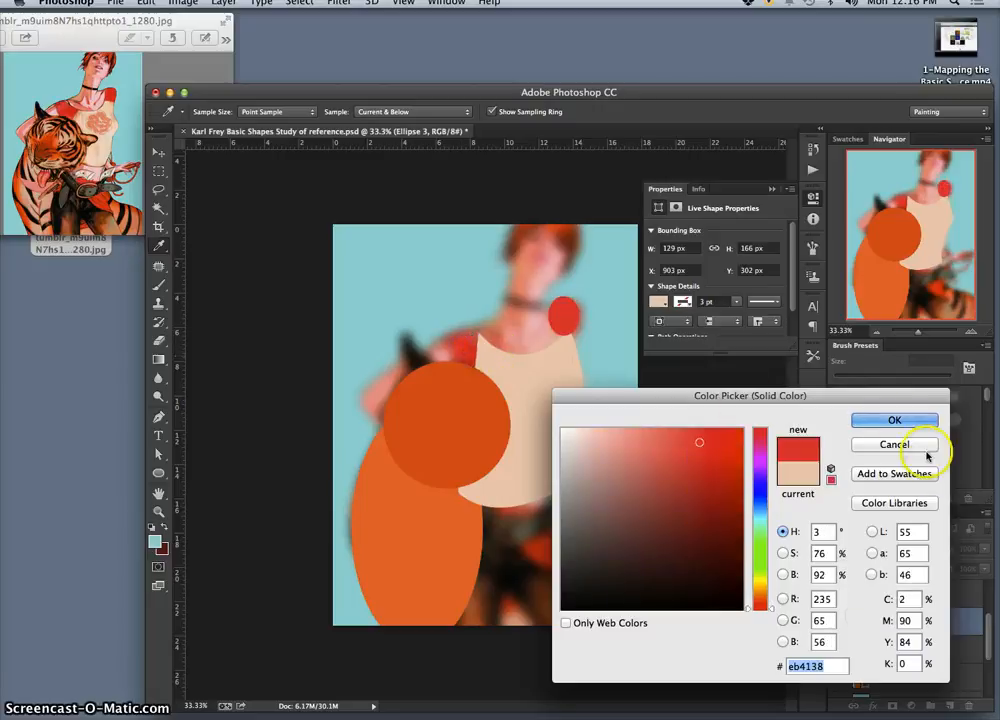
pyautogui.click(895, 420)
# Step: Fit the red ellipse over the shoulder at about X 919, Y 324 px and move its layer below Rounded Rectangle 1
pyautogui.press('v')
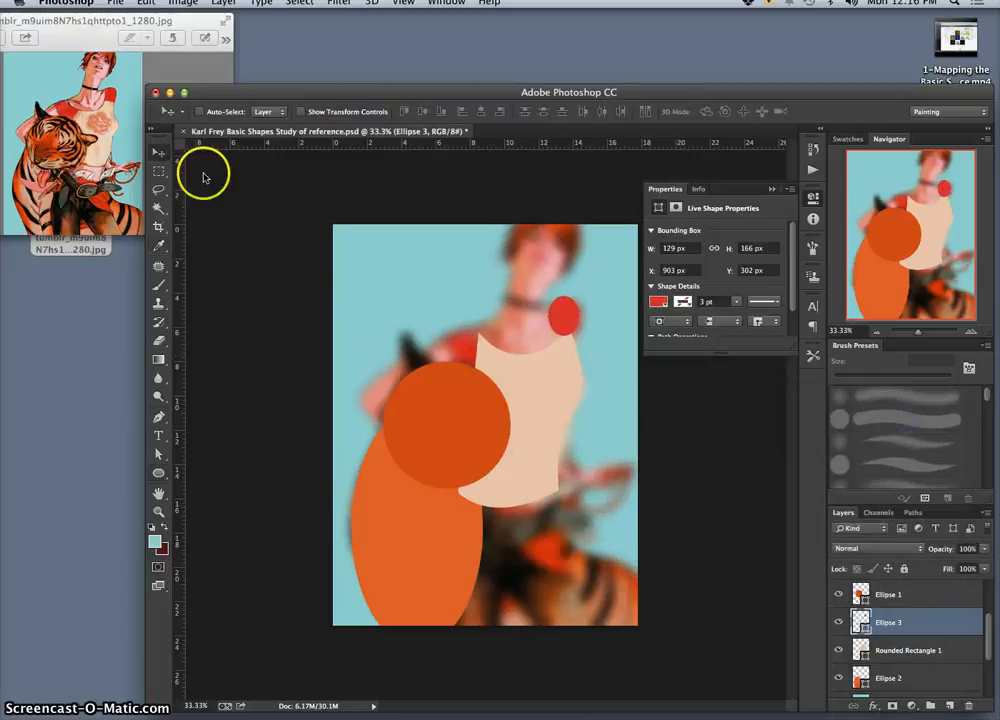
pyautogui.moveTo(570, 313); pyautogui.dragTo(574, 319)
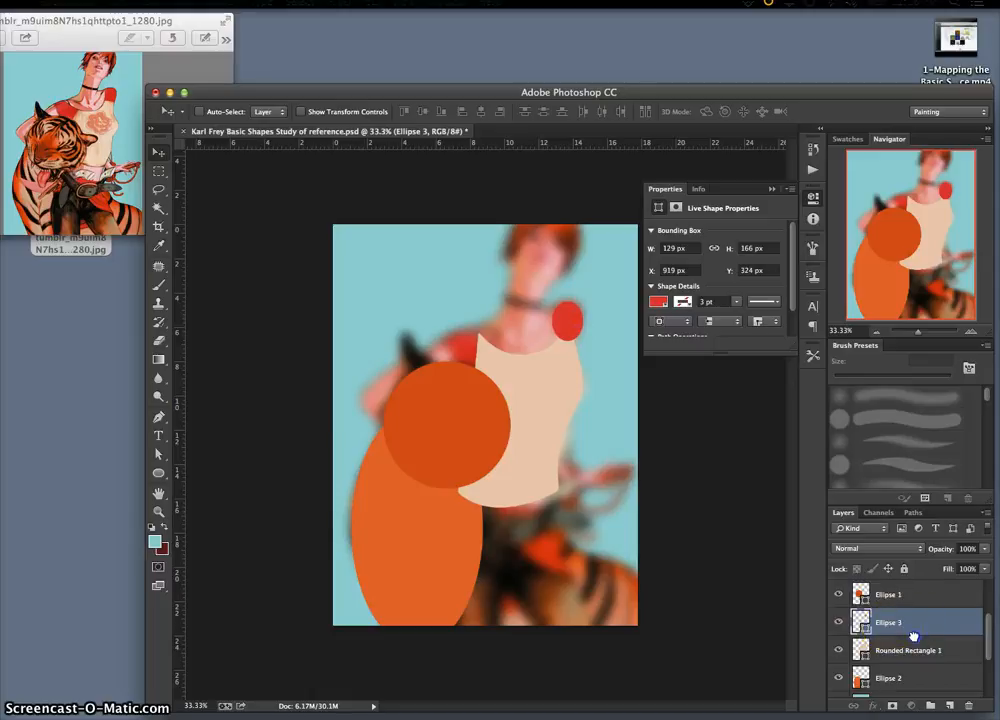
pyautogui.press('super+bracketleft')
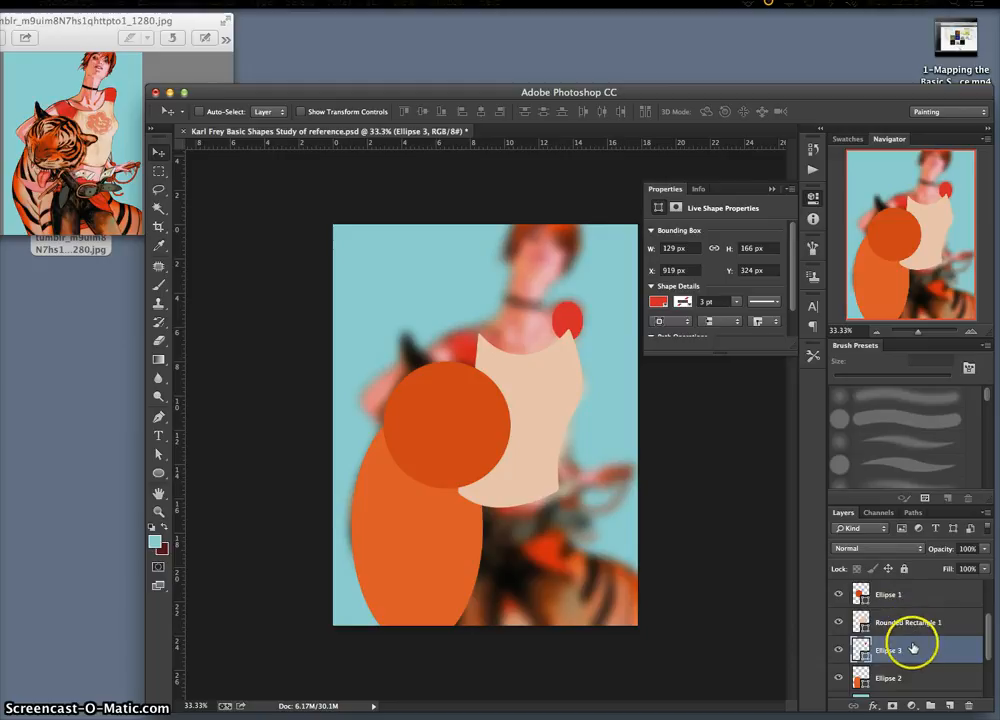
# Step: Duplicate the red ellipse onto the woman's other shoulder and enlarge the copy to about 201 × 202 px
pyautogui.press('super+j')
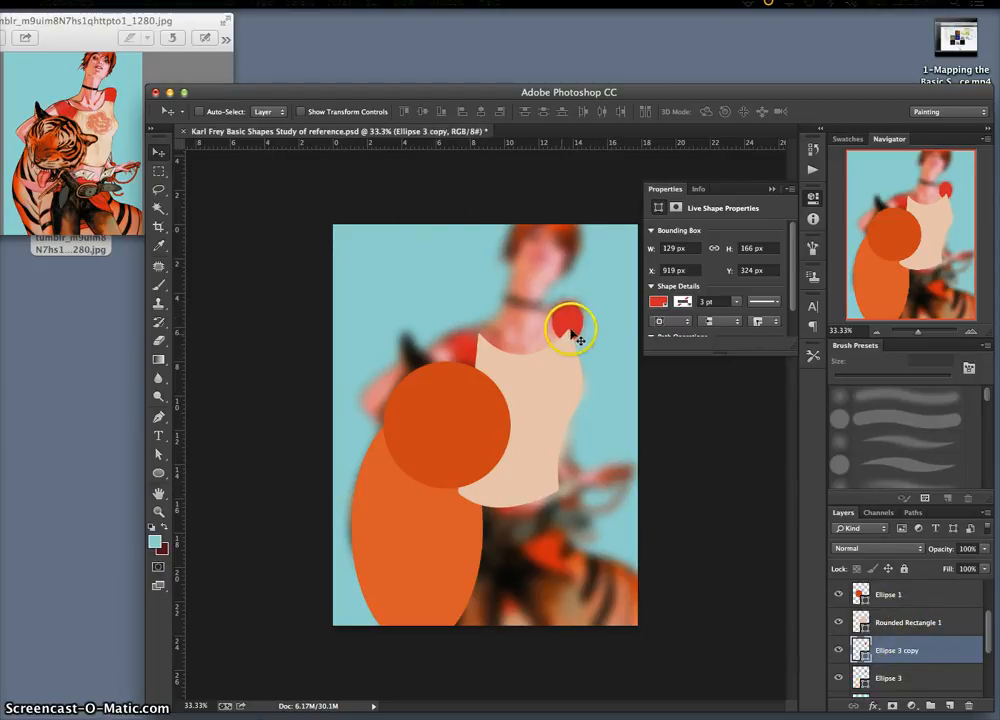
pyautogui.moveTo(572, 336); pyautogui.dragTo(462, 338)
pyautogui.press('super+t')
pyautogui.press('Return')
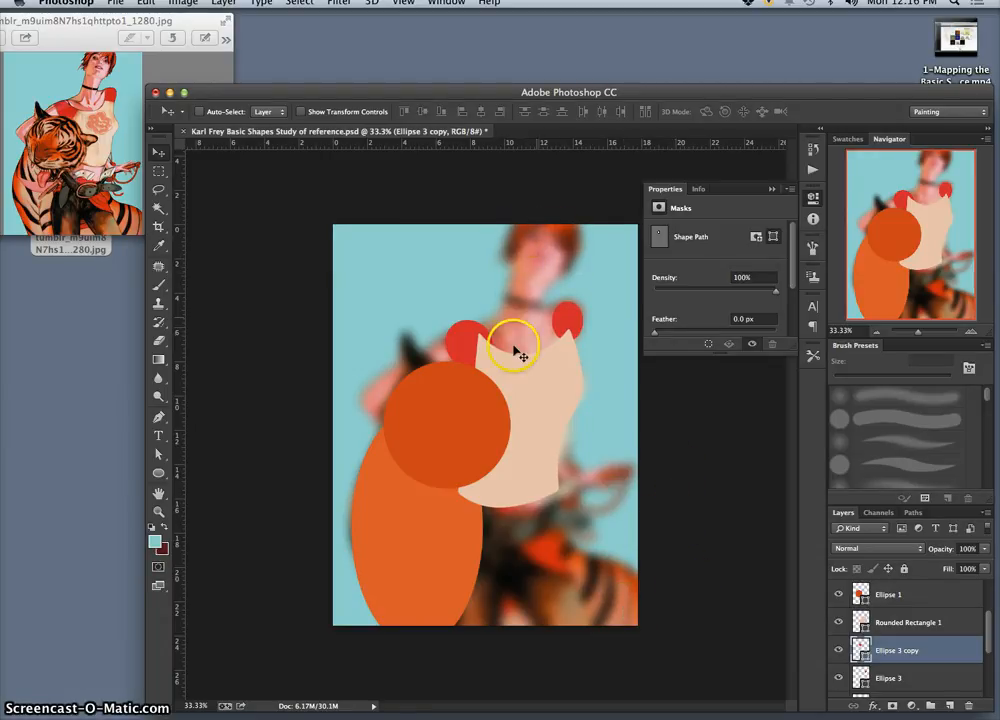
pyautogui.moveTo(513, 347); pyautogui.dragTo(509, 319)
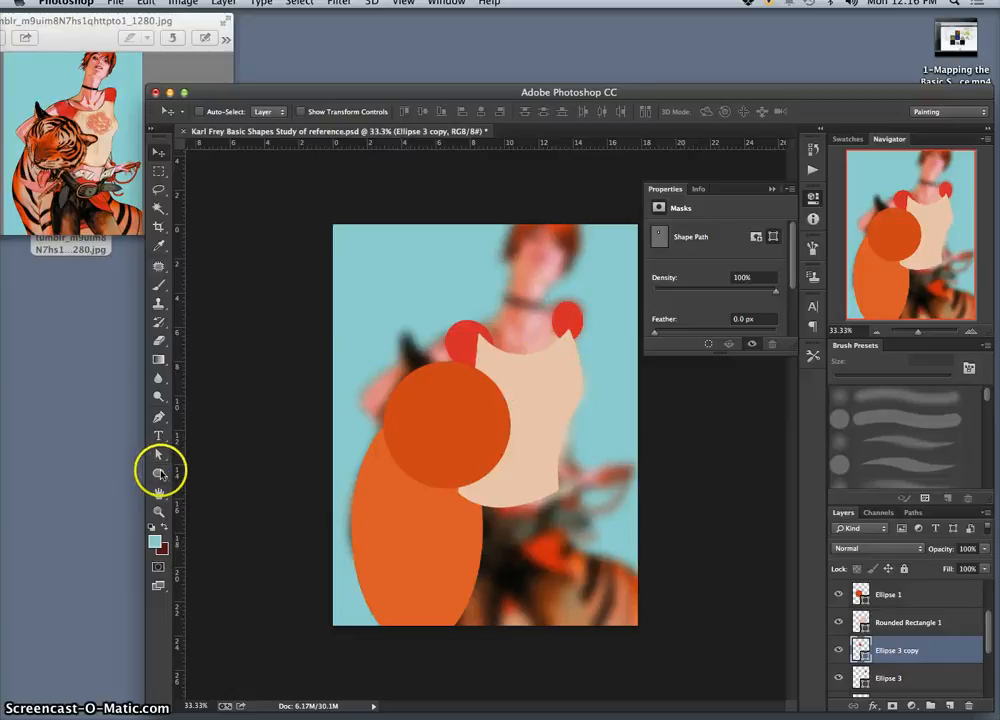
# Step: Draw a blob custom shape about 509 × 461 px over the neck and chest, filled with pink #eba8a8 sampled from the blurred skin
pyautogui.moveTo(158, 472); pyautogui.dragTo(217, 536)
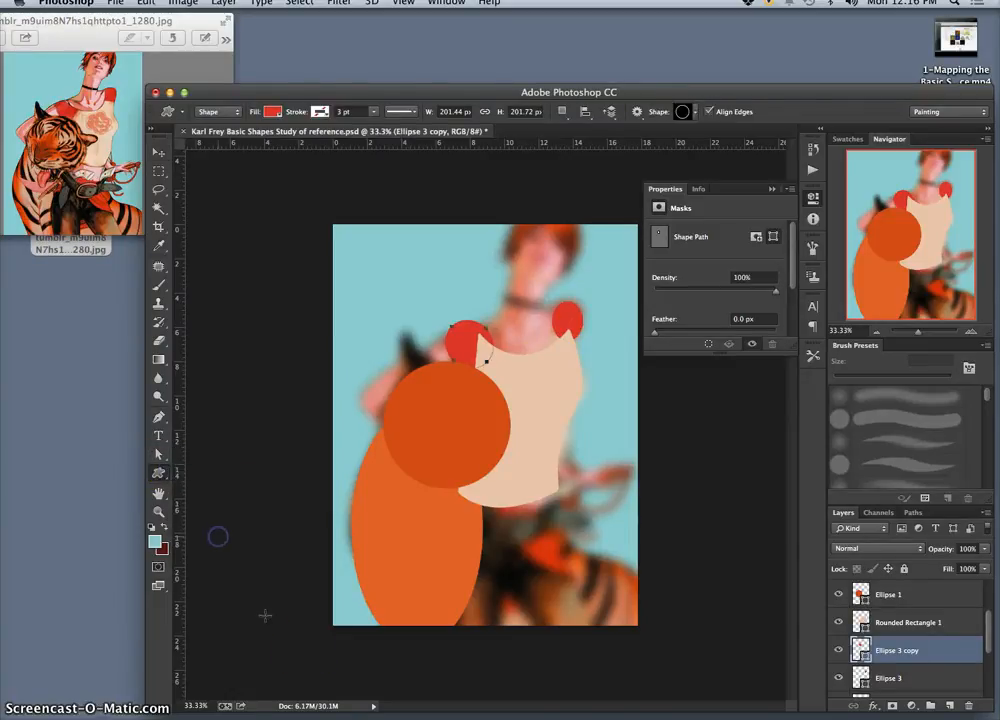
pyautogui.click(697, 112)
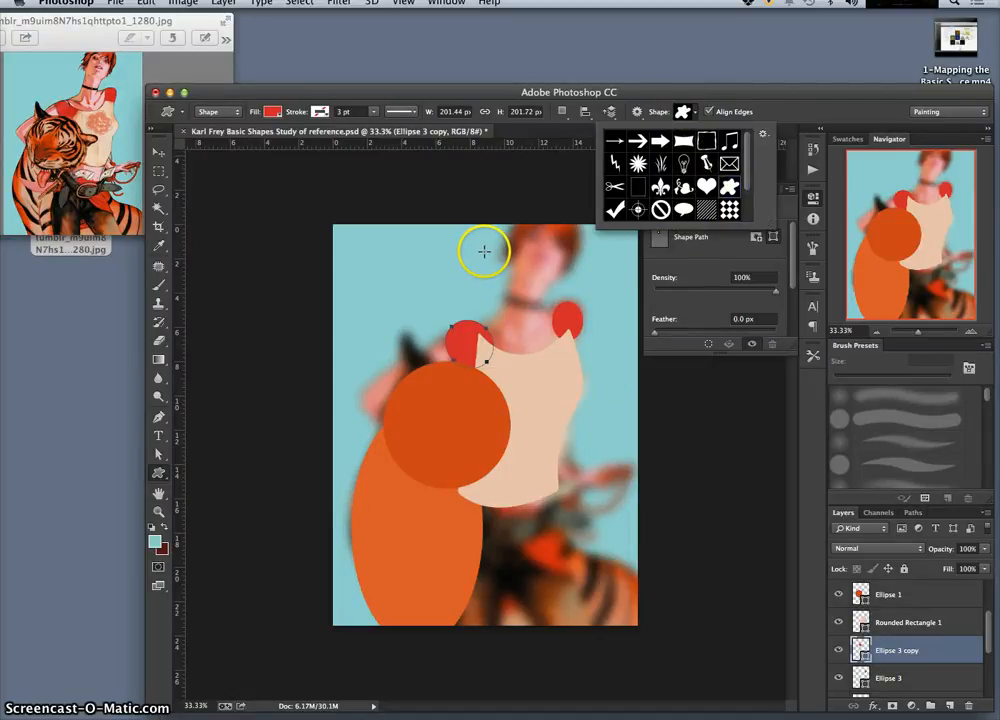
pyautogui.moveTo(480, 246); pyautogui.dragTo(604, 357)
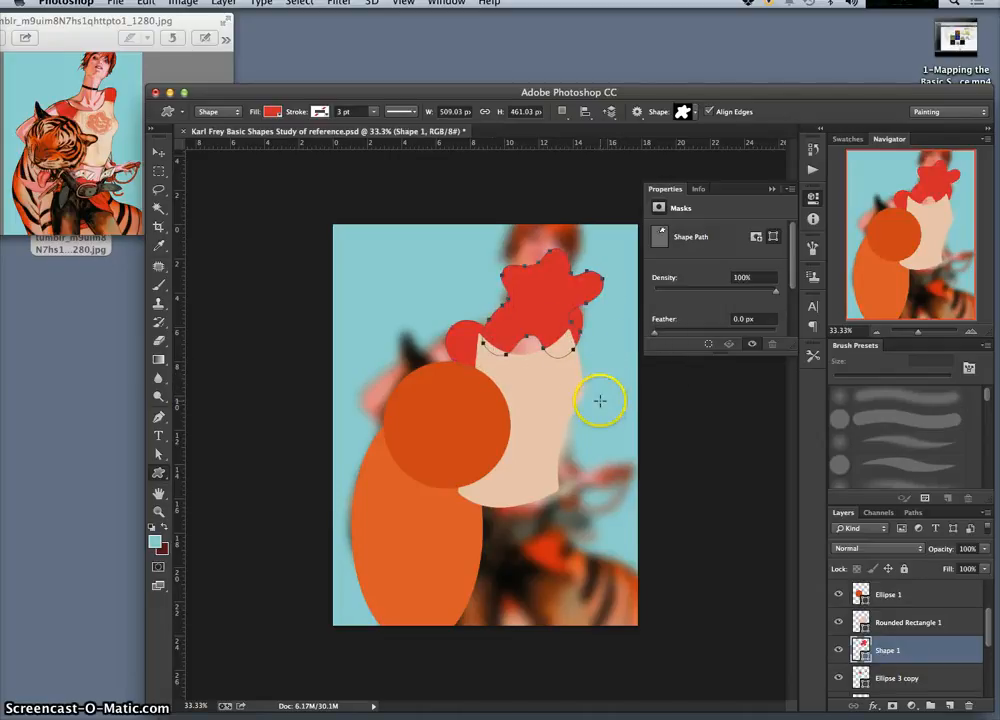
pyautogui.doubleClick(860, 650)
pyautogui.click(440, 357)
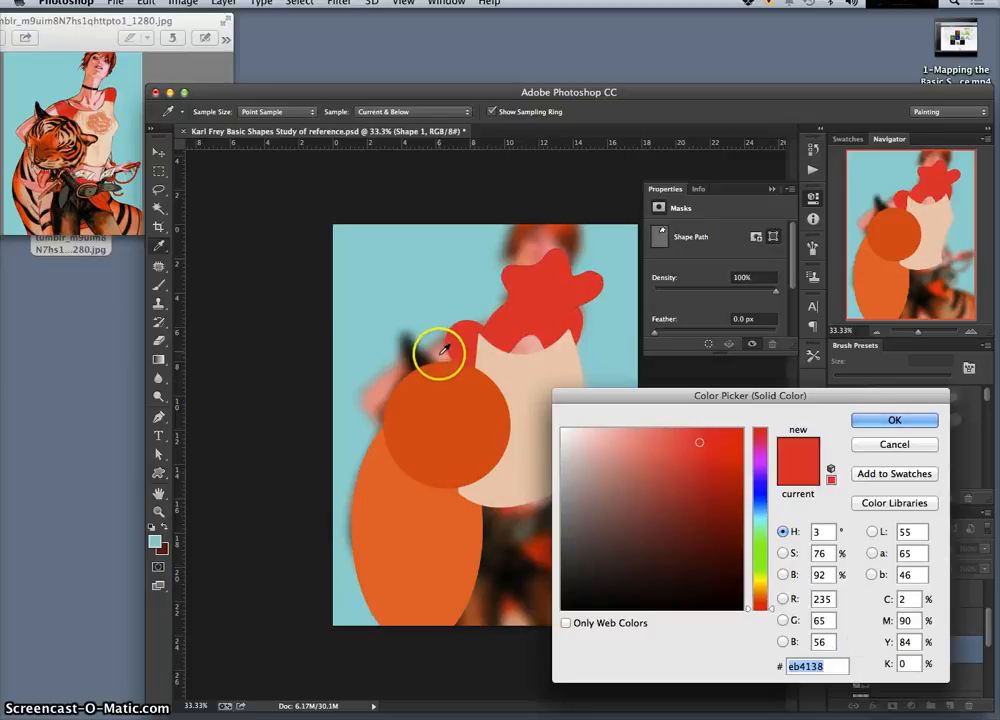
pyautogui.click(894, 419)
# Step: Rotate the pink blob about 154°, scale it to about 122% width and 105% height, and position it over the neck and shoulders
pyautogui.press('super+t')
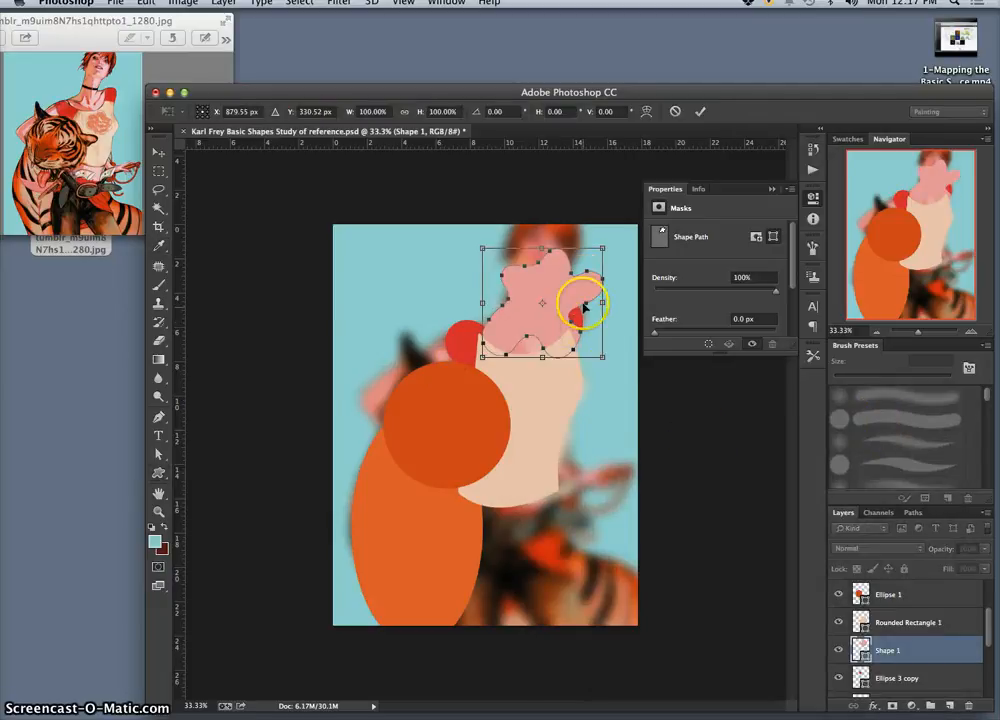
pyautogui.moveTo(616, 237); pyautogui.dragTo(578, 336)
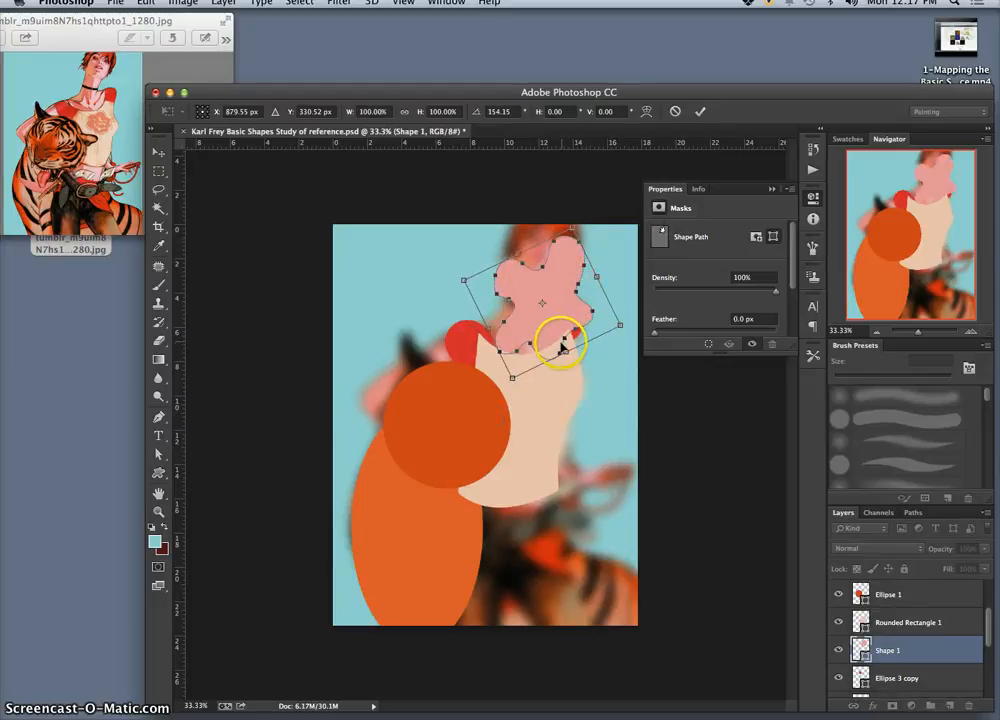
pyautogui.moveTo(513, 377); pyautogui.dragTo(482, 436)
pyautogui.moveTo(638, 360); pyautogui.dragTo(608, 345)
pyautogui.moveTo(424, 296)
pyautogui.mouseDown()
pyautogui.moveTo(424, 330)
pyautogui.moveTo(426, 321)
pyautogui.mouseUp()
pyautogui.moveTo(564, 254); pyautogui.dragTo(551, 243)
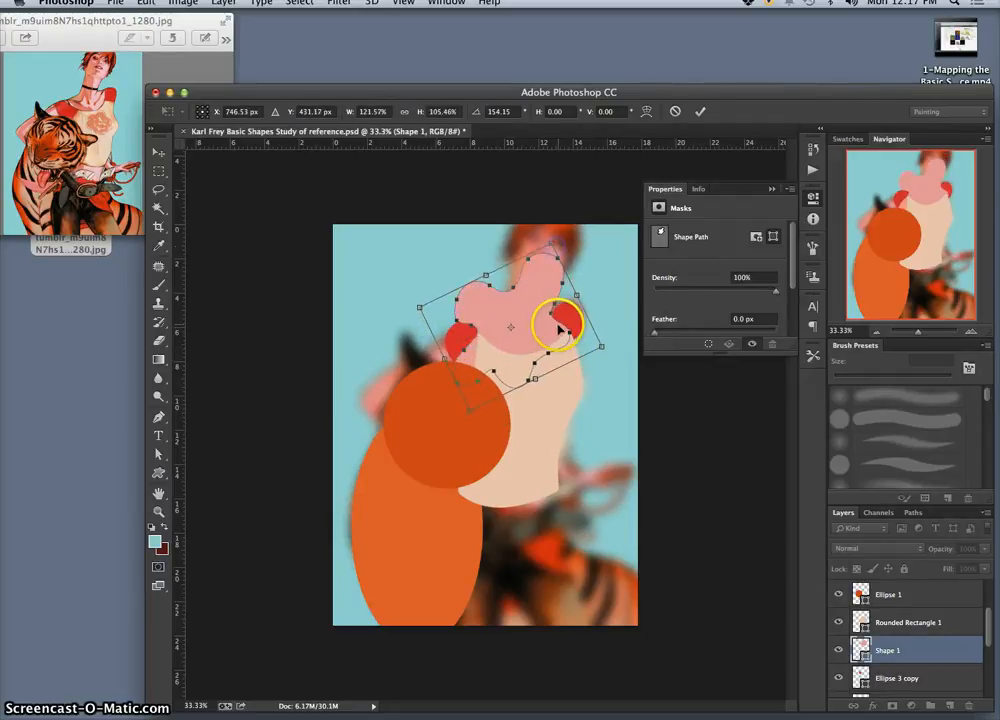
# Step: Warp the pink blob to the woman's skin areas, extending it up into the face, slimming the neck and spreading it towards both shoulders
pyautogui.rightClick(533, 250)
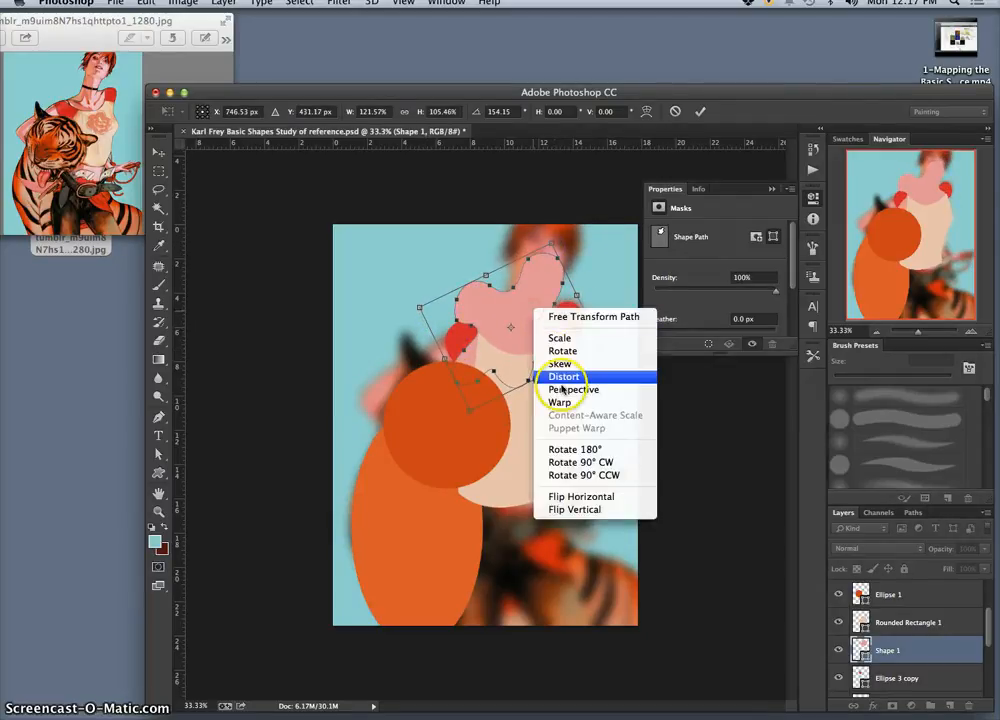
pyautogui.click(563, 402)
pyautogui.moveTo(533, 253); pyautogui.dragTo(537, 242)
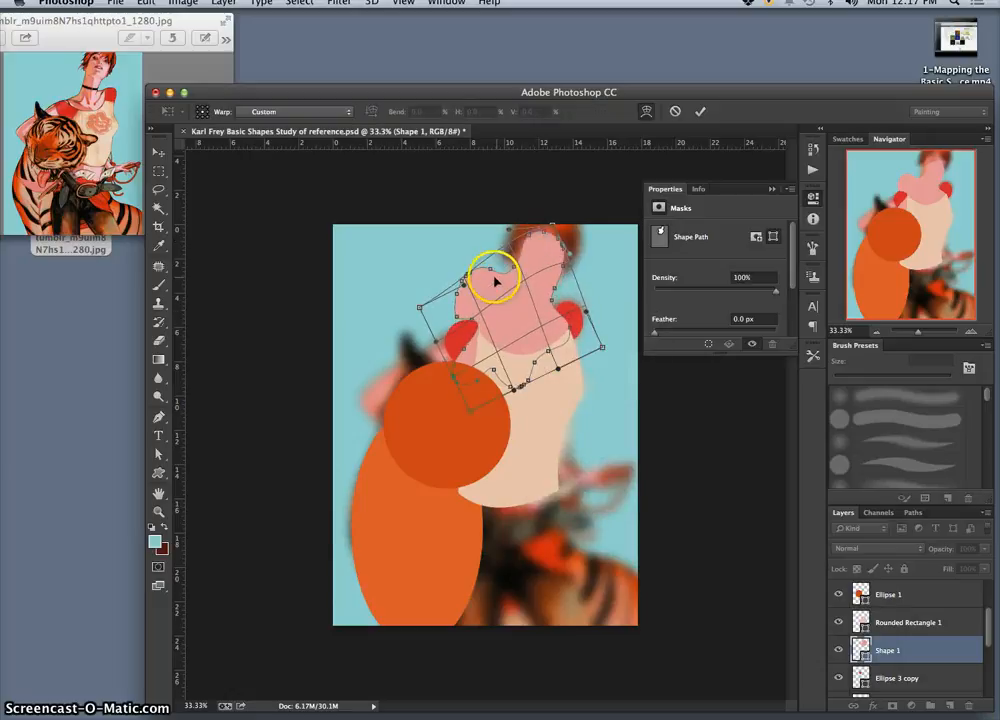
pyautogui.moveTo(495, 275); pyautogui.dragTo(424, 410)
pyautogui.moveTo(504, 321); pyautogui.dragTo(499, 314)
pyautogui.moveTo(537, 252); pyautogui.dragTo(535, 248)
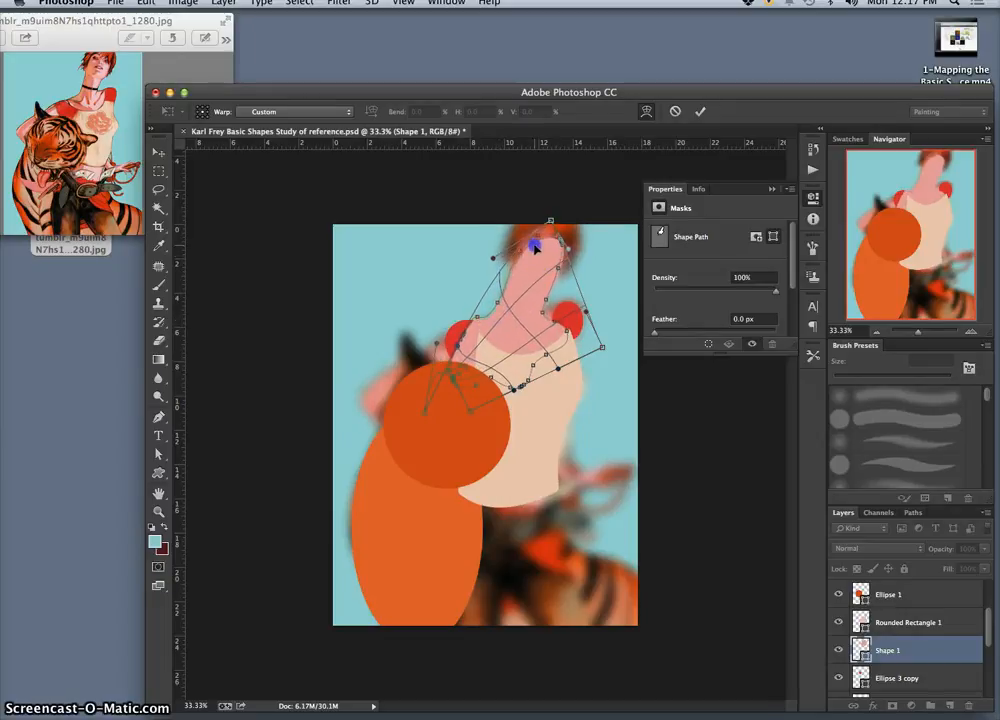
pyautogui.moveTo(586, 320); pyautogui.dragTo(622, 272)
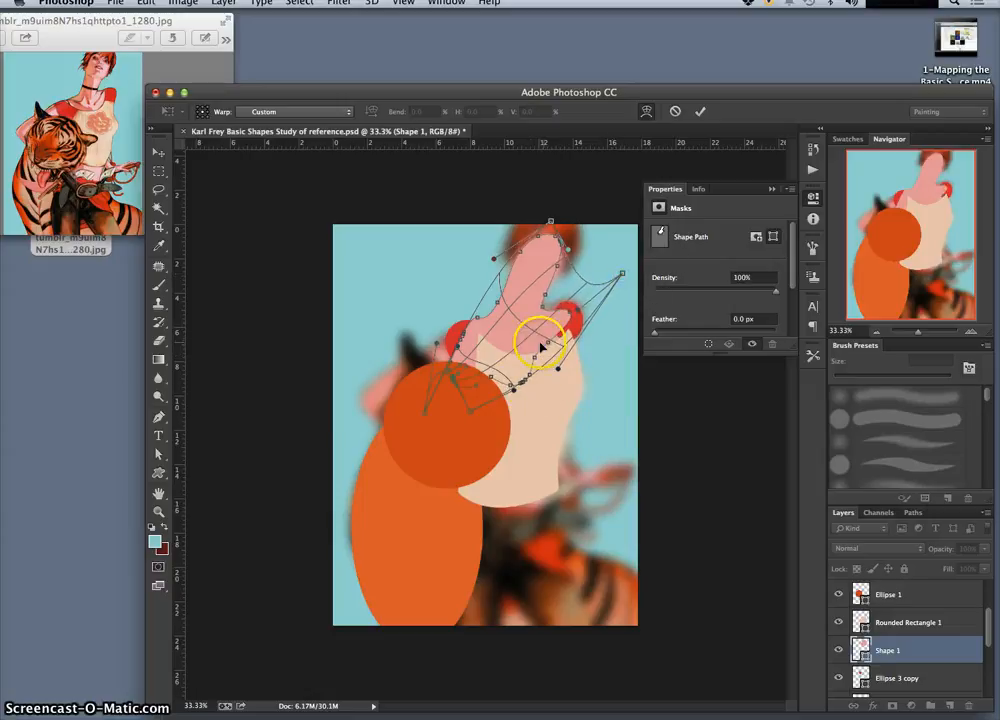
pyautogui.moveTo(541, 346); pyautogui.dragTo(562, 361)
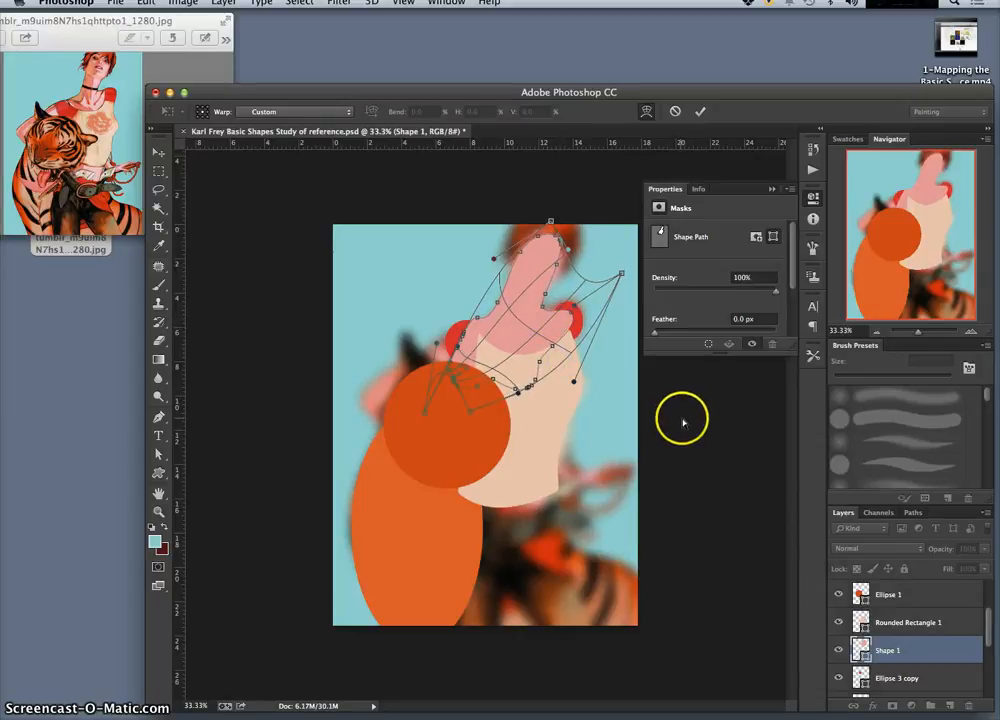
pyautogui.press('Return')
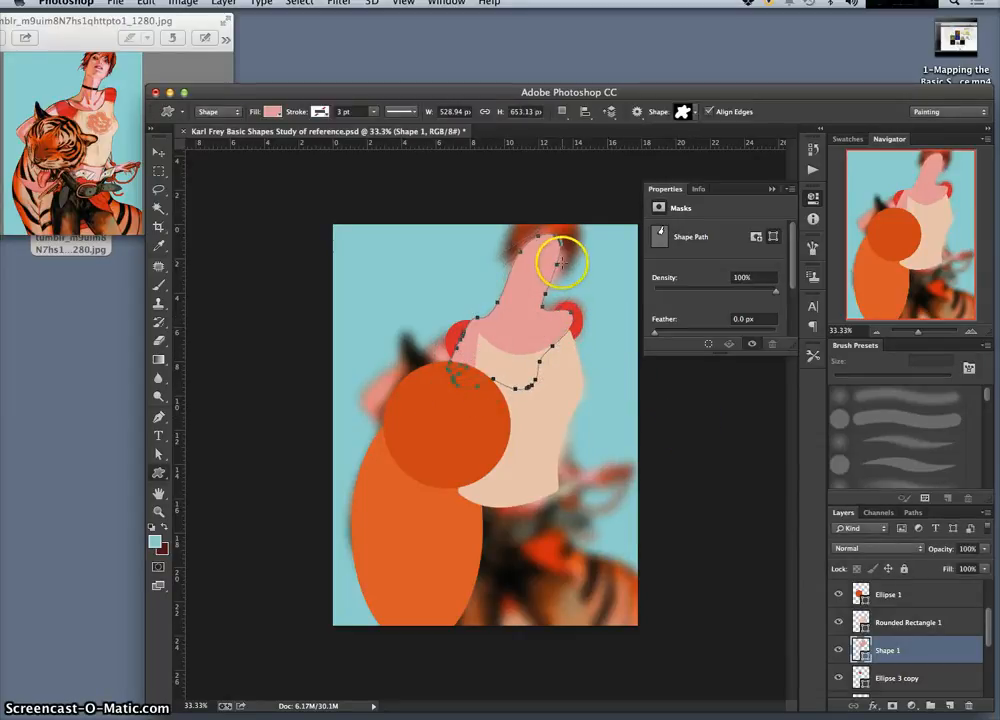
# Step: Refine the pink shape with a second warp, adjusting the face's rounded end and the sides of the neck
pyautogui.hotkey('ctrl', 't')
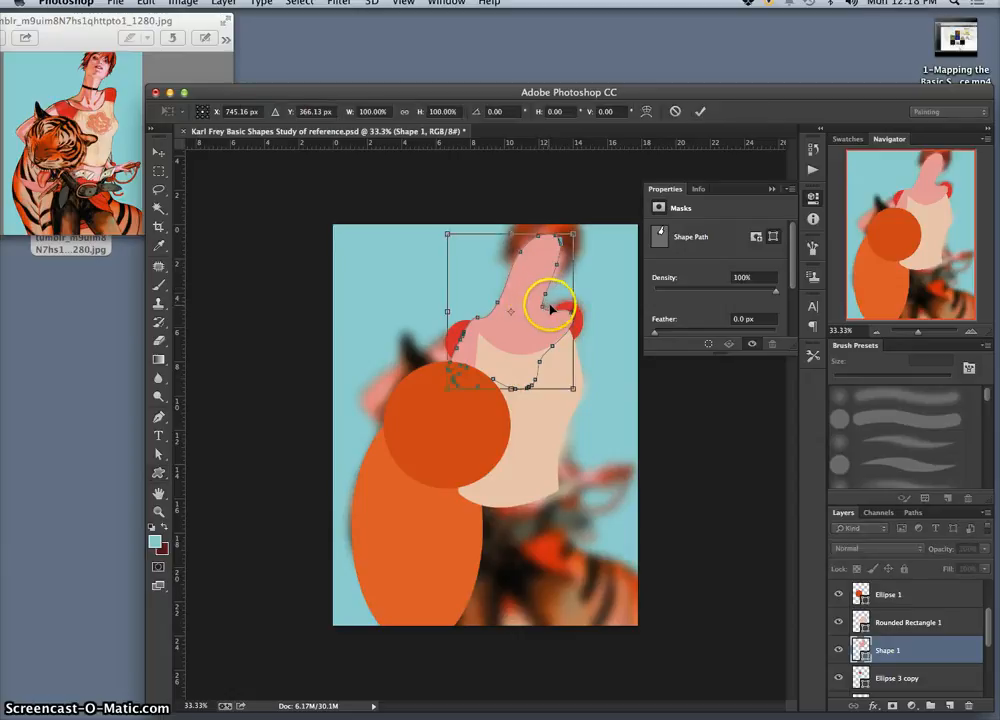
pyautogui.rightClick(528, 285)
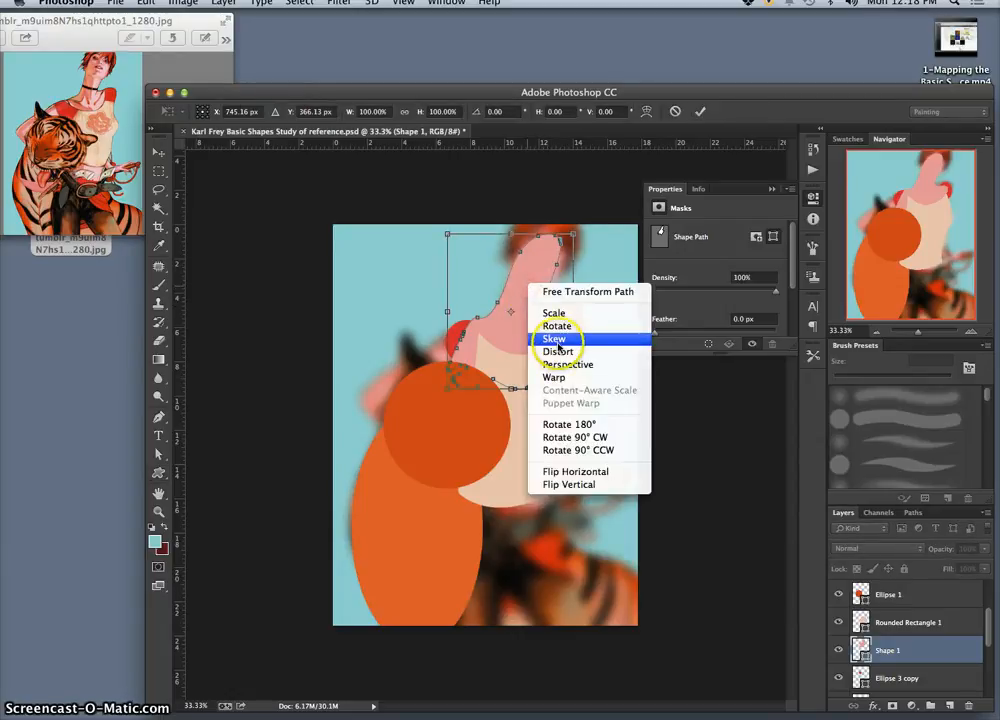
pyautogui.click(558, 377)
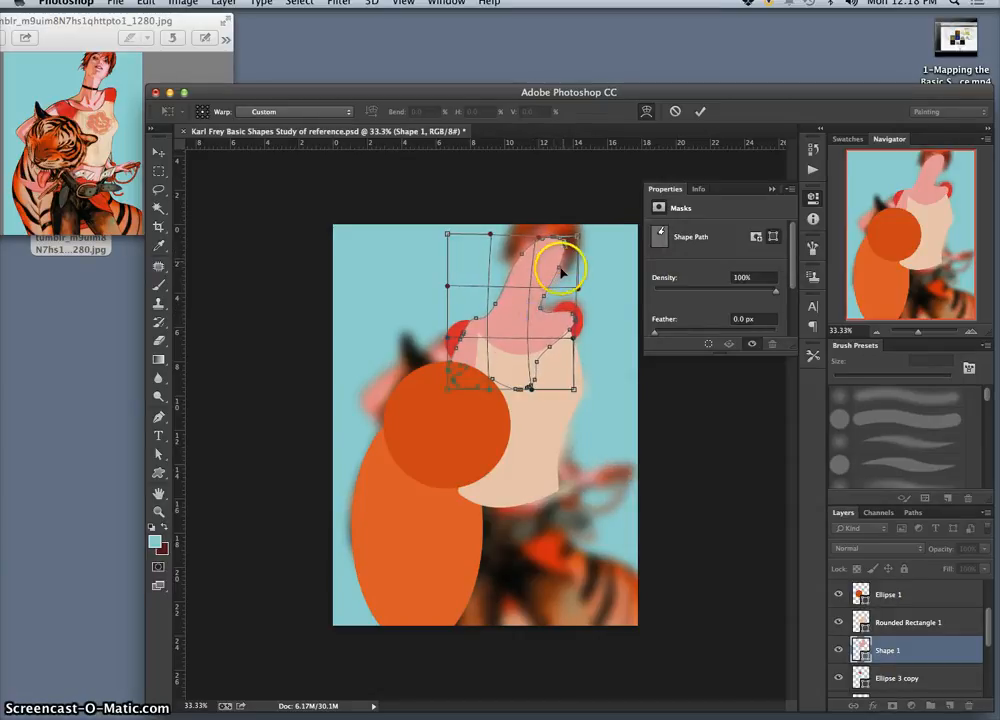
pyautogui.moveTo(546, 270); pyautogui.dragTo(516, 243)
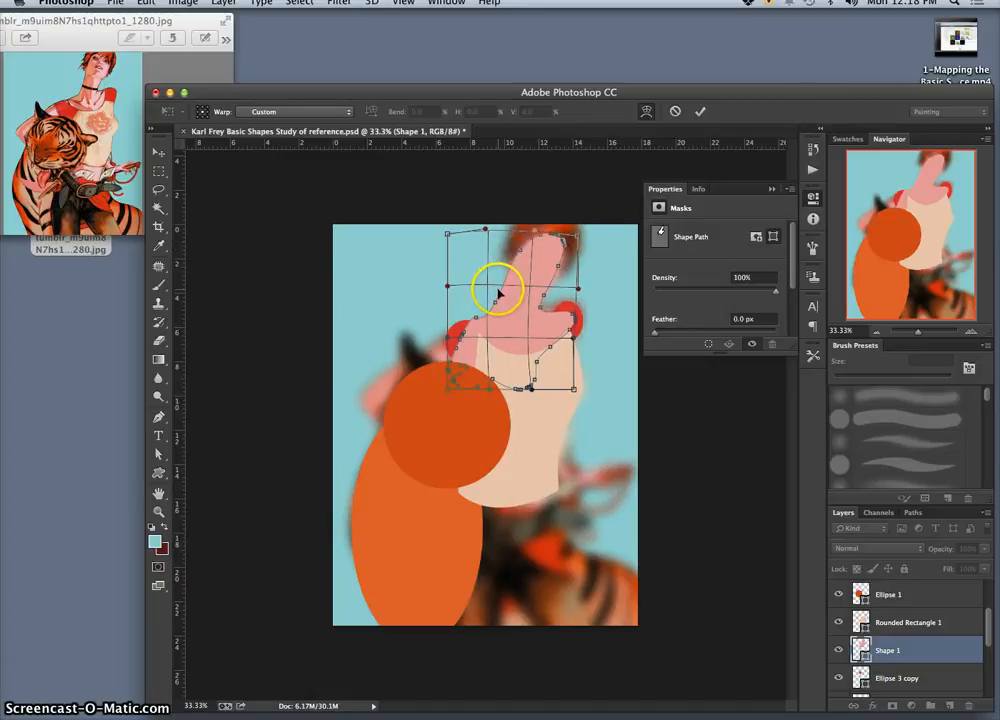
pyautogui.moveTo(498, 292); pyautogui.dragTo(546, 305)
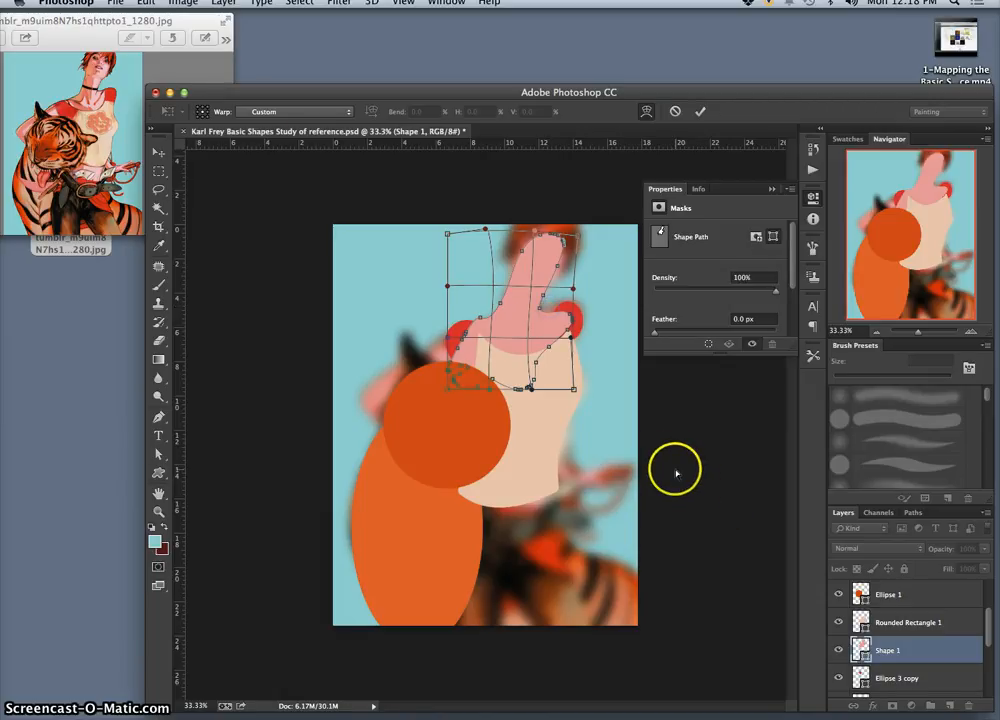
pyautogui.press('Return')
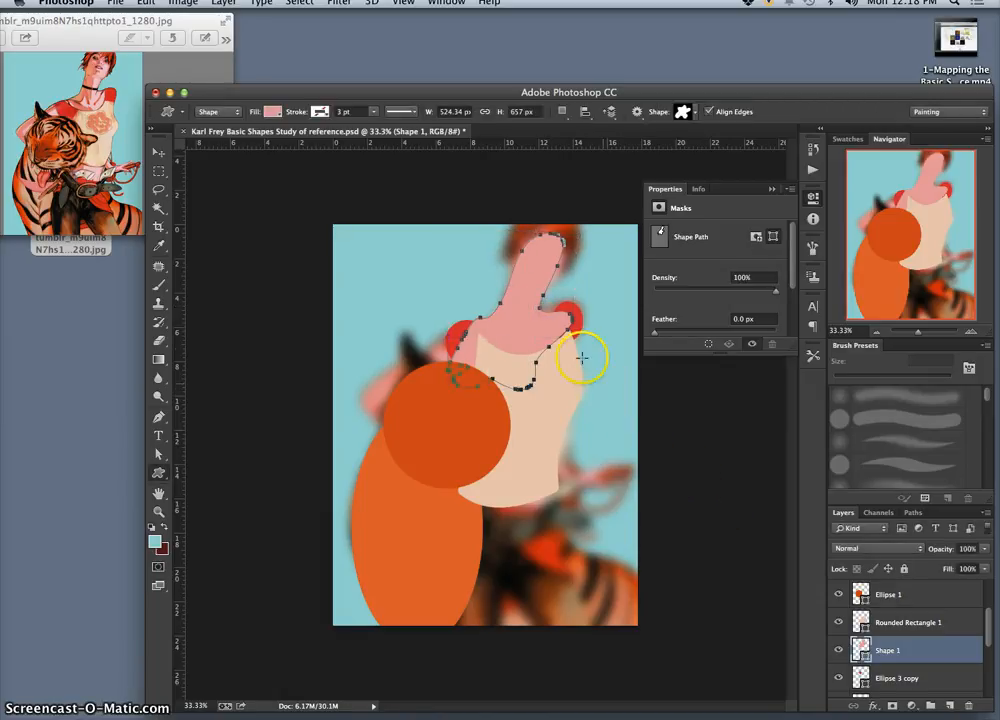
# Step: Nudge the pink shape into place and move the Shape 1 layer below both red shoulder ellipses
pyautogui.click(158, 151)
pyautogui.moveTo(526, 327); pyautogui.dragTo(525, 325)
pyautogui.moveTo(915, 651); pyautogui.dragTo(910, 681)
pyautogui.moveTo(987, 633); pyautogui.dragTo(921, 670)
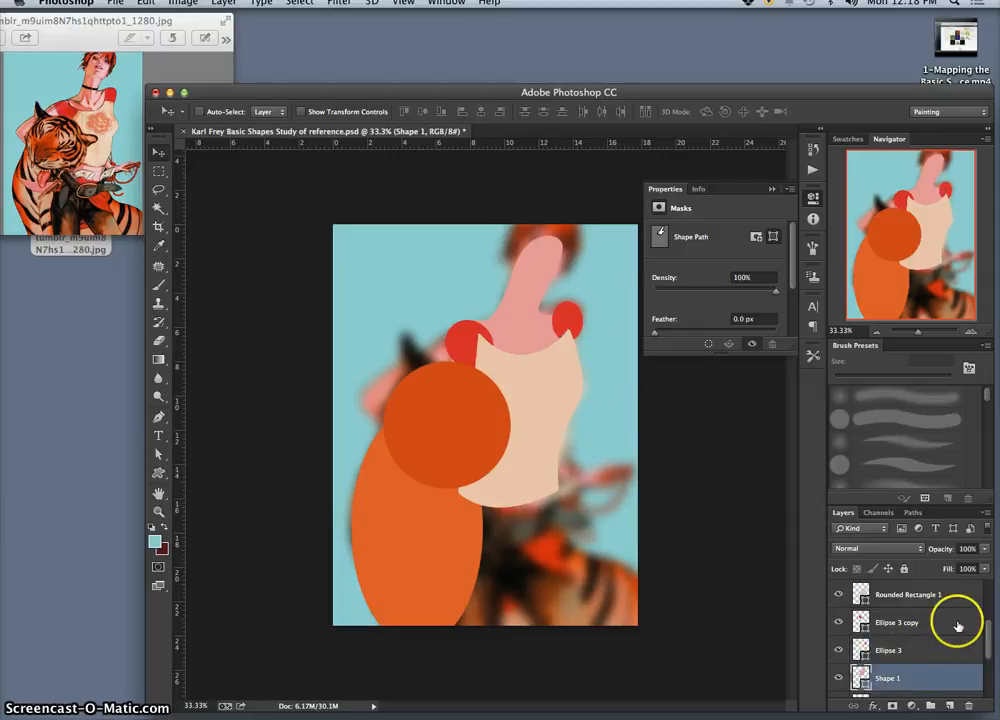
# Step: Toggle the blue Layer 4 to compare the shapes with the blurred reference, leaving Layer 4 hidden
pyautogui.moveTo(988, 648); pyautogui.dragTo(968, 677)
pyautogui.click(840, 653)
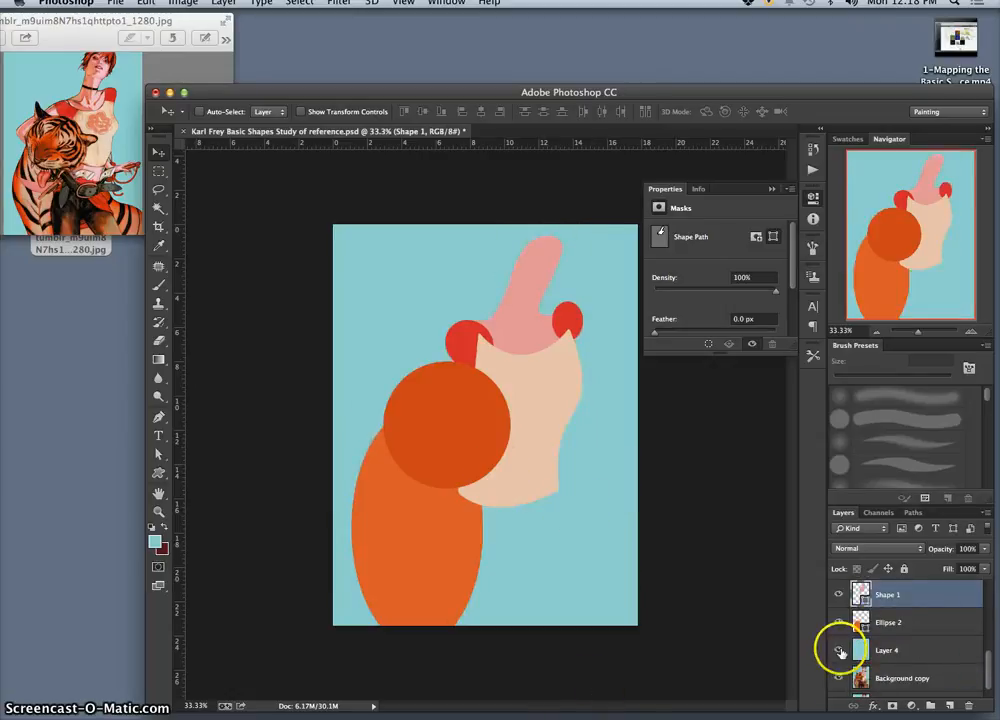
pyautogui.click(840, 651)
pyautogui.click(840, 651)
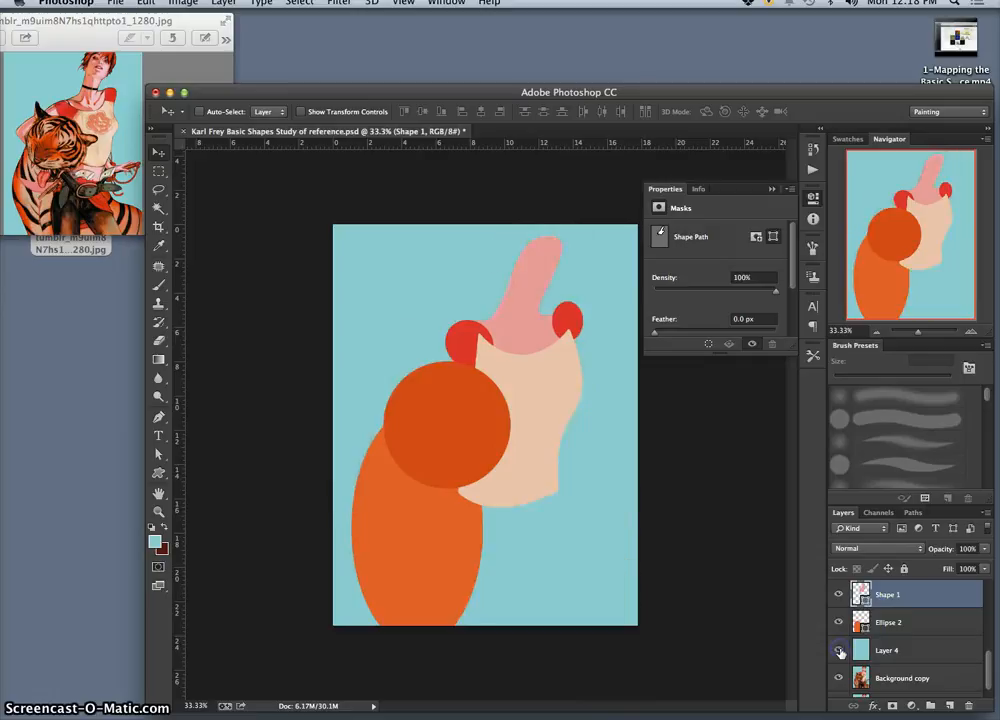
pyautogui.click(840, 655)
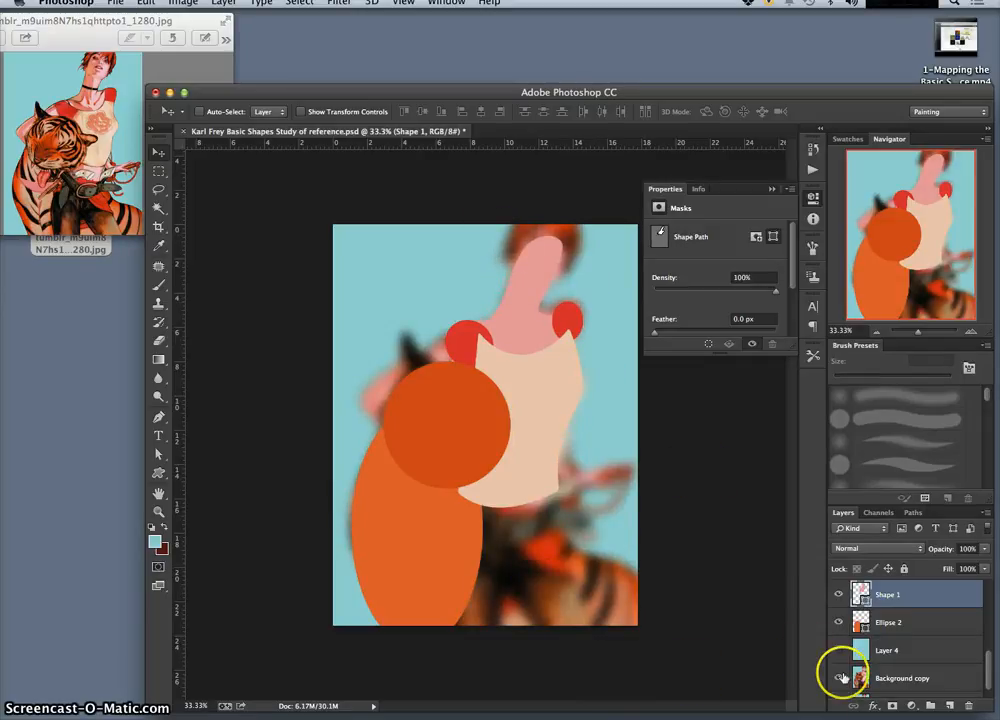
# Step: Hide the blurred Background copy and toggle Layer 4 to compare the shapes with the sharp reference, leaving Layer 4 hidden
pyautogui.click(840, 677)
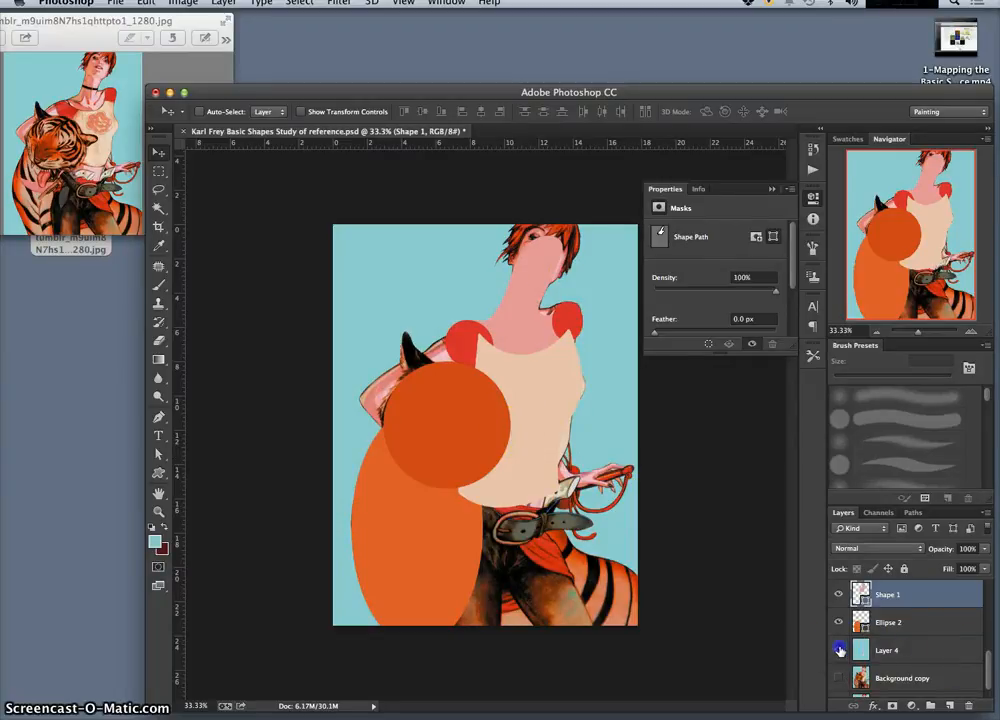
pyautogui.click(840, 649)
pyautogui.click(840, 649)
pyautogui.click(840, 649)
pyautogui.click(840, 649)
pyautogui.click(840, 648)
pyautogui.click(840, 649)
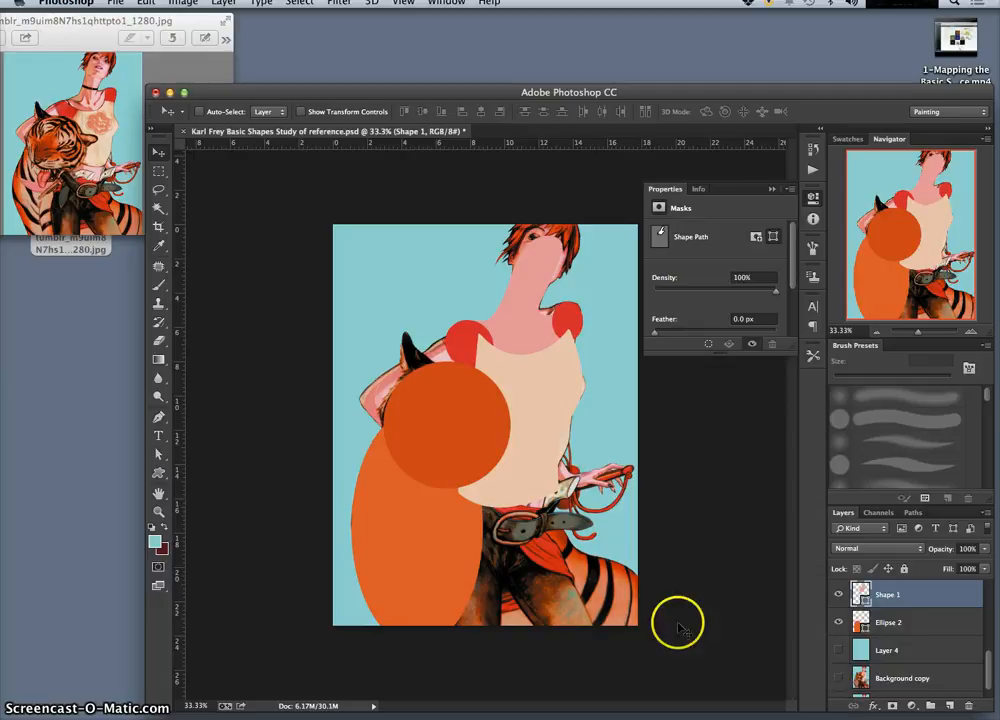
# Step: Show the blurred Background copy and draw a rectangle about 286 by 690 px above the Ellipse 2 layer for the first trouser leg
pyautogui.click(900, 618)
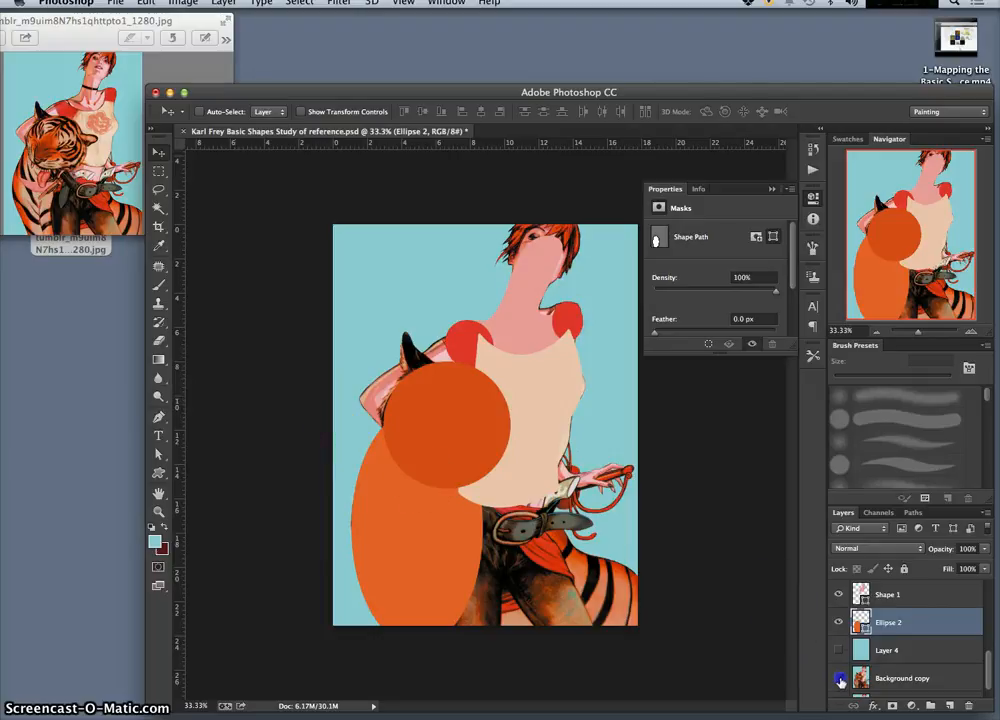
pyautogui.click(838, 678)
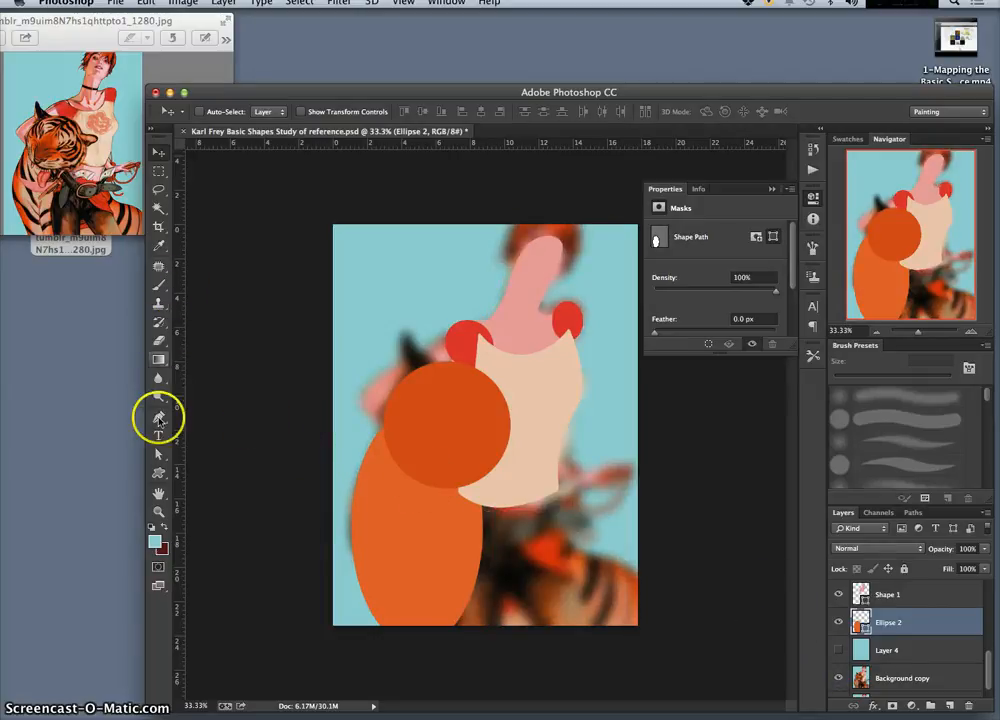
pyautogui.click(161, 473)
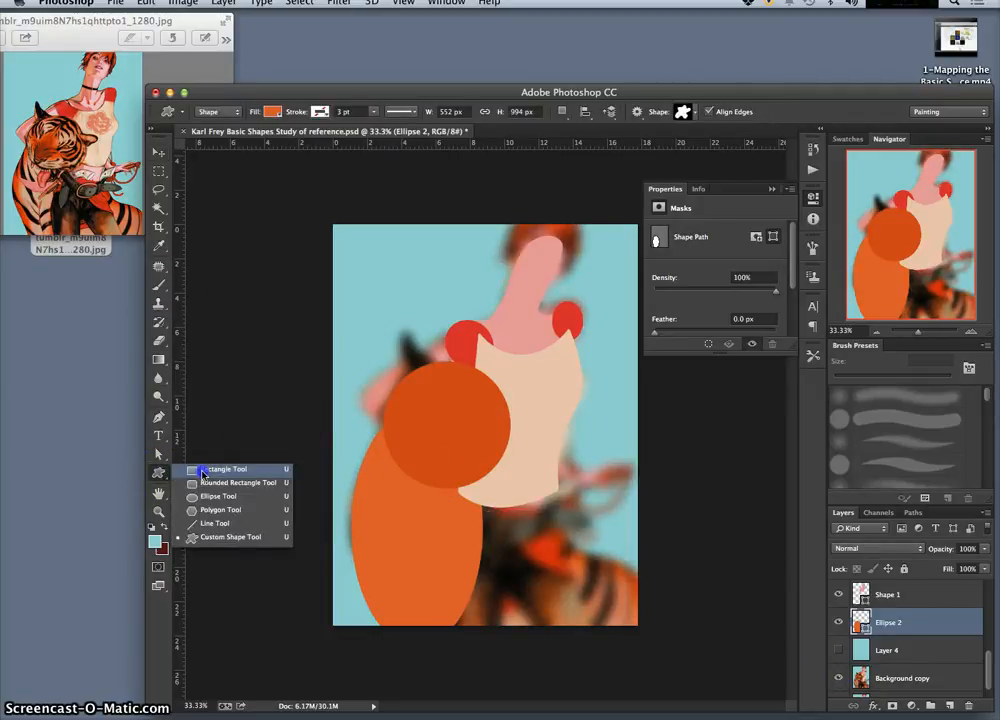
pyautogui.click(203, 472)
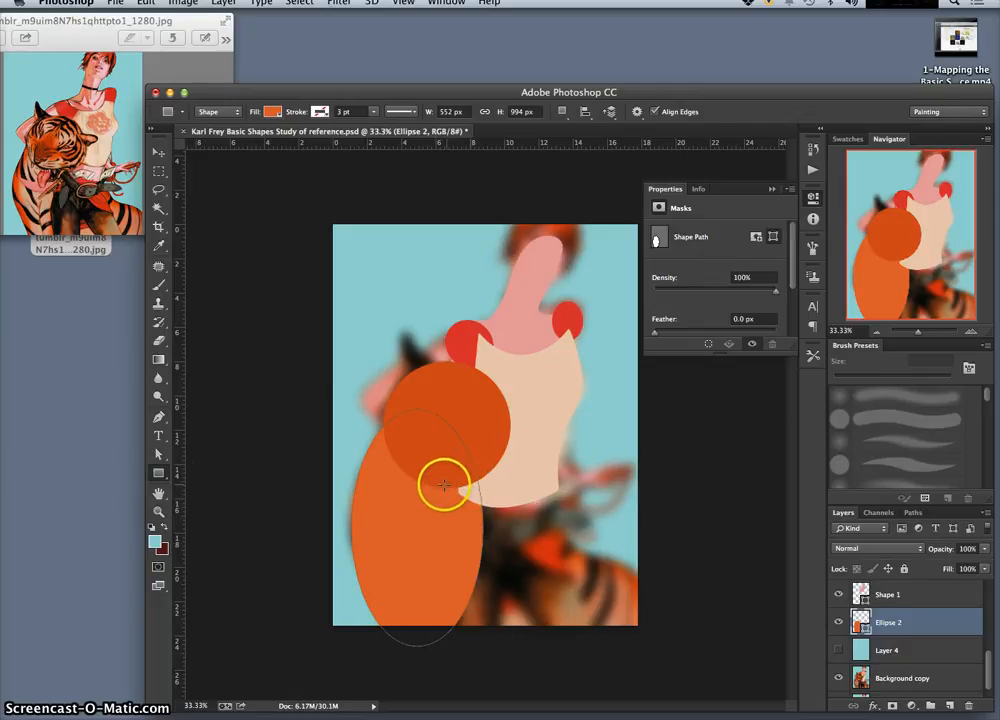
pyautogui.moveTo(443, 485); pyautogui.dragTo(510, 651)
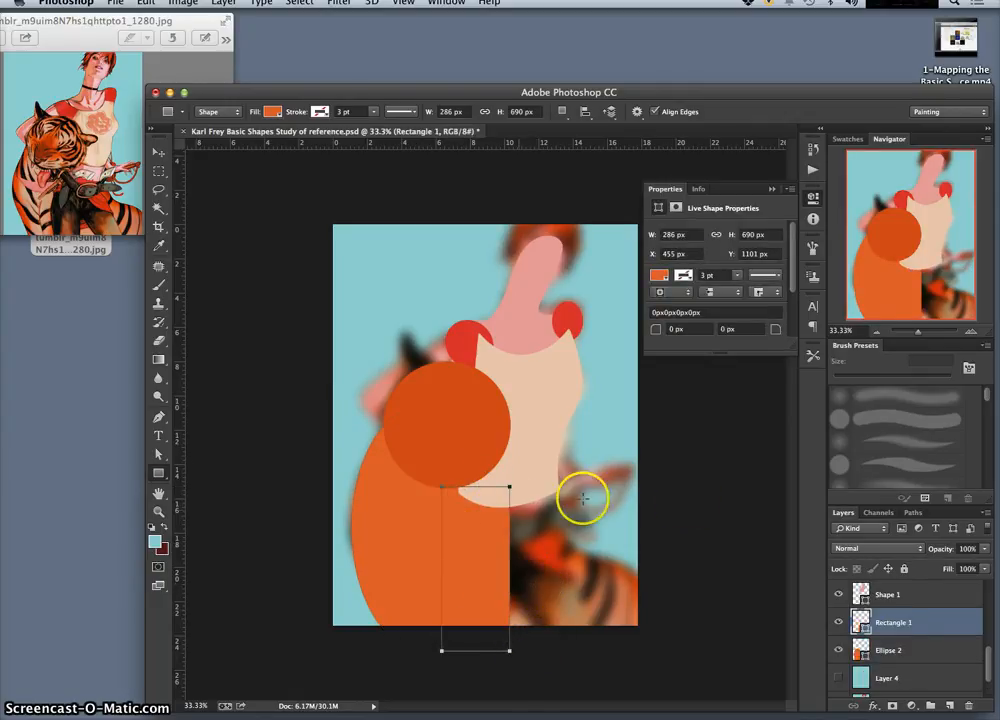
# Step: Recolour the leg rectangle dark brown 2d1b15, sampled from the blurred trousers
pyautogui.doubleClick(858, 622)
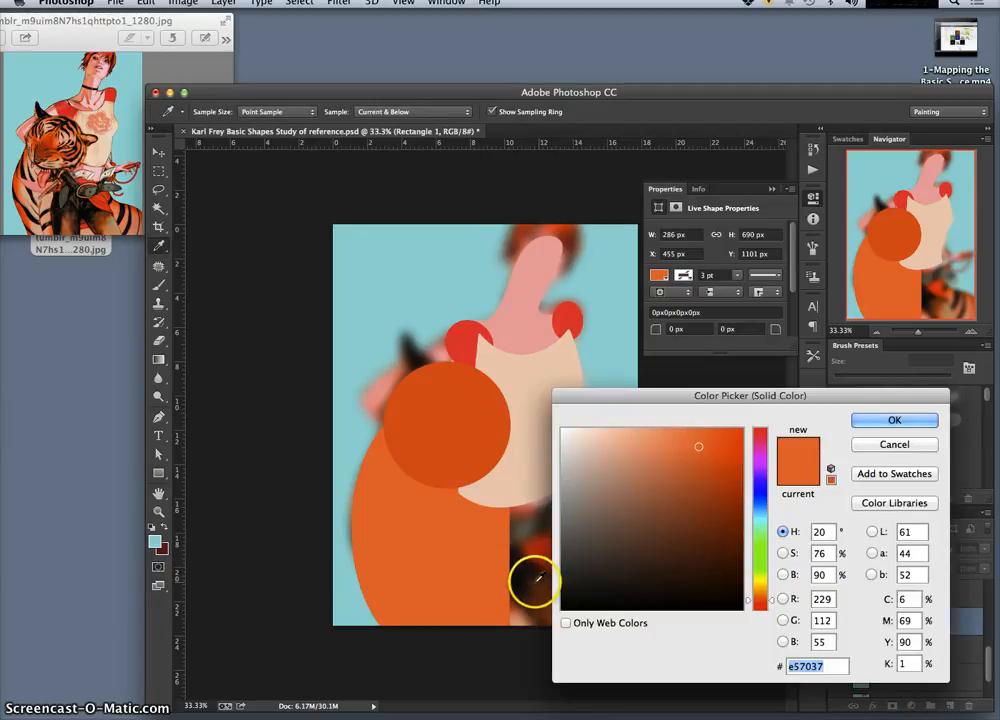
pyautogui.click(539, 577)
pyautogui.click(531, 574)
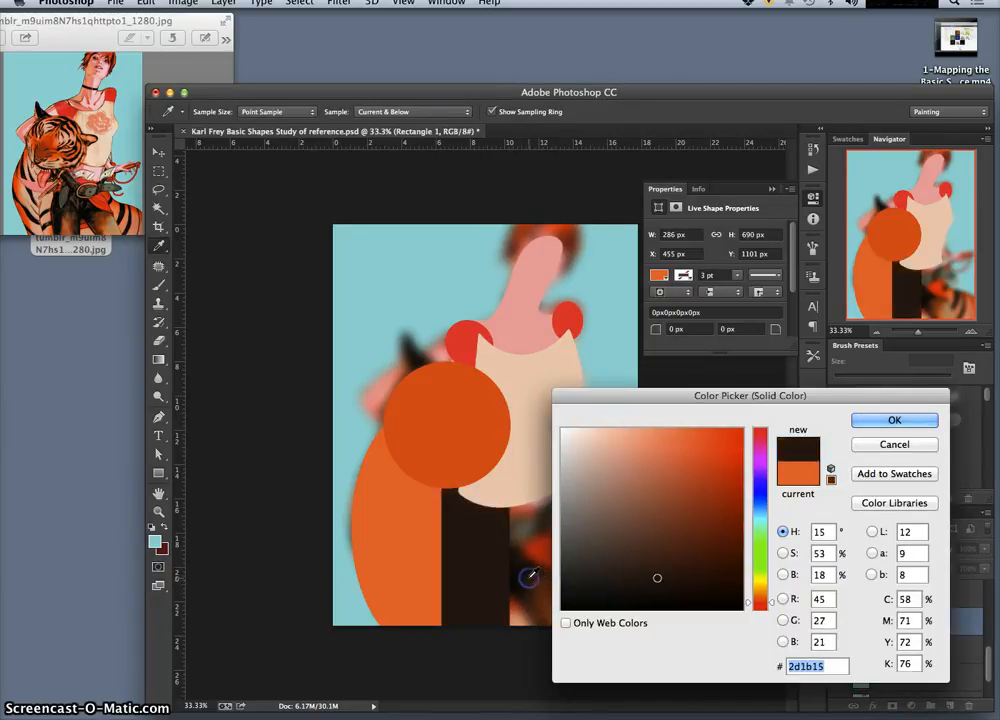
pyautogui.click(877, 418)
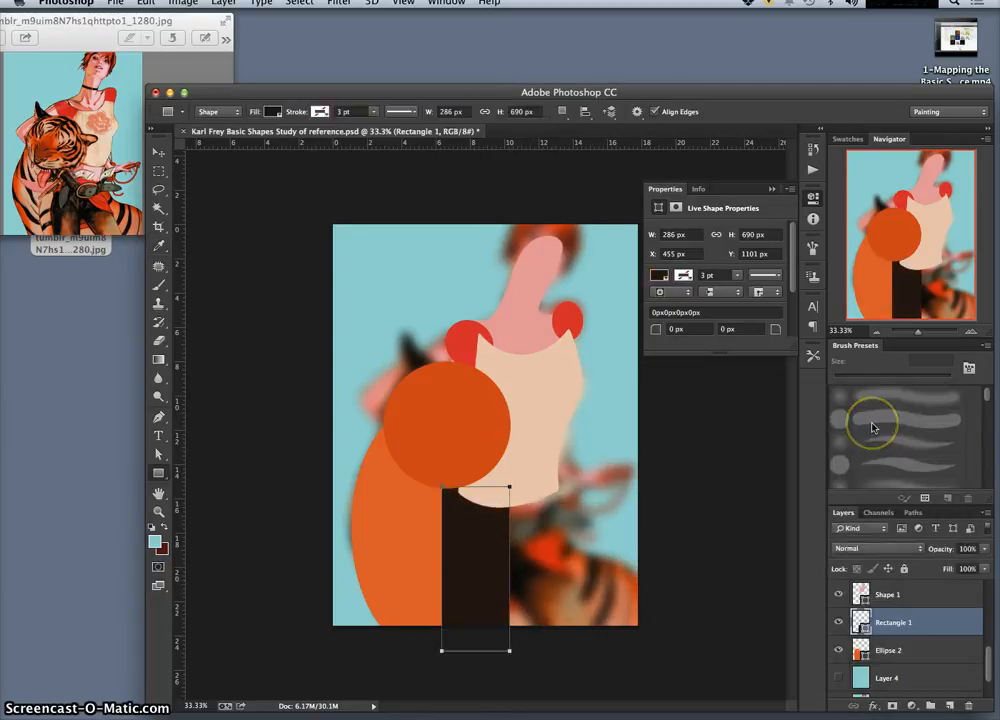
# Step: Start distorting the dark leg rectangle, pulling its upper-left corner outward and lowering its upper-right corner along the shirt hem
pyautogui.hotkey('ctrl', 't')
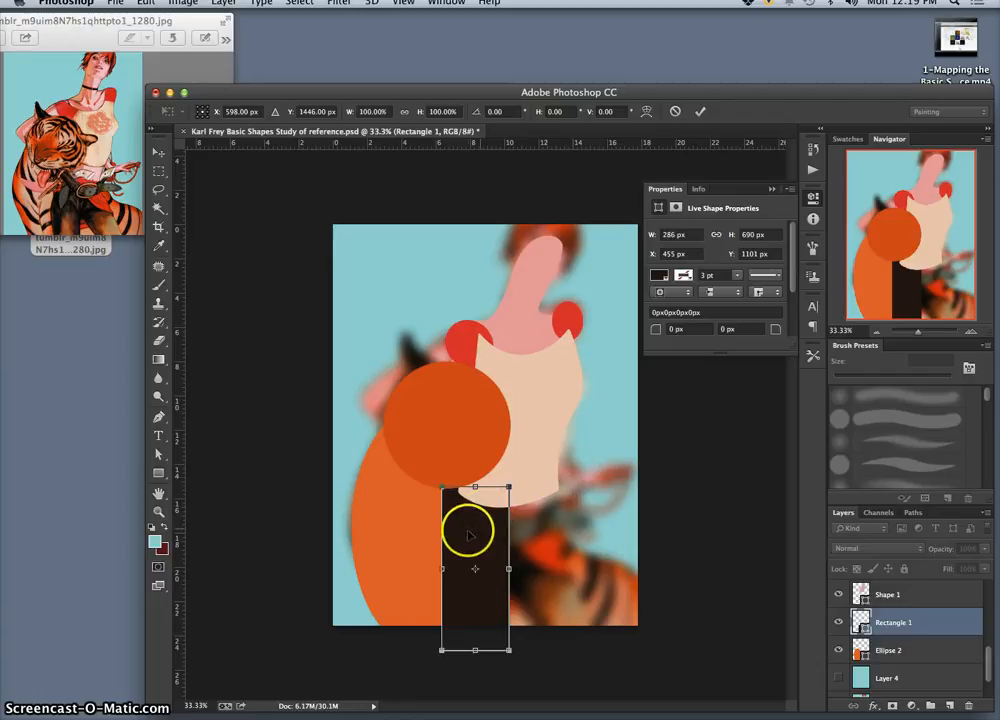
pyautogui.rightClick(474, 533)
pyautogui.click(507, 593)
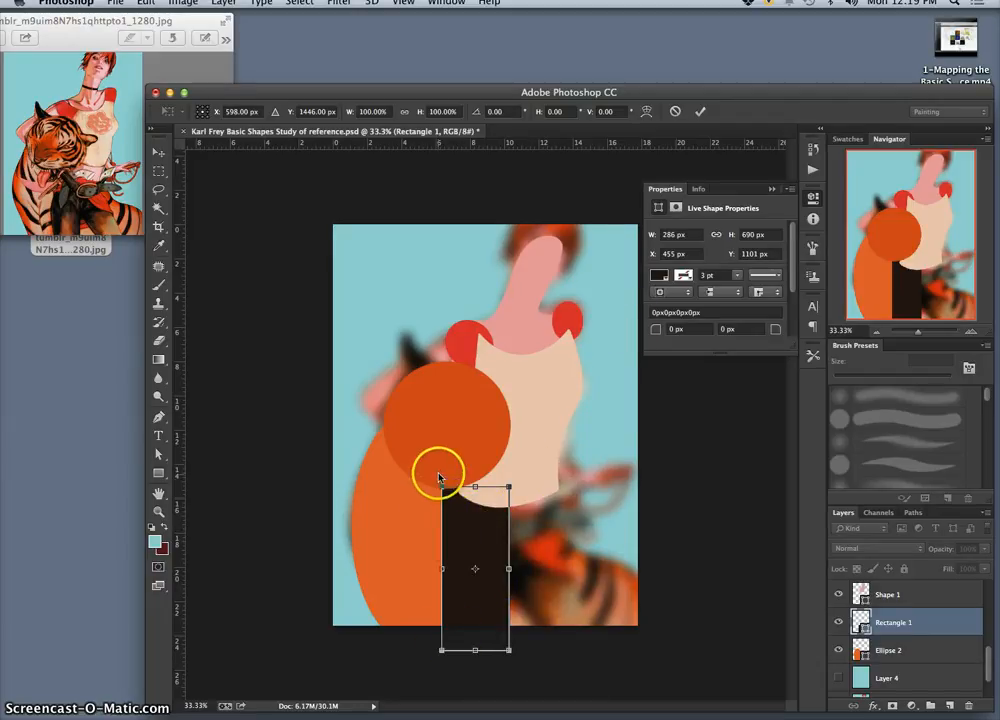
pyautogui.moveTo(442, 486); pyautogui.dragTo(426, 487)
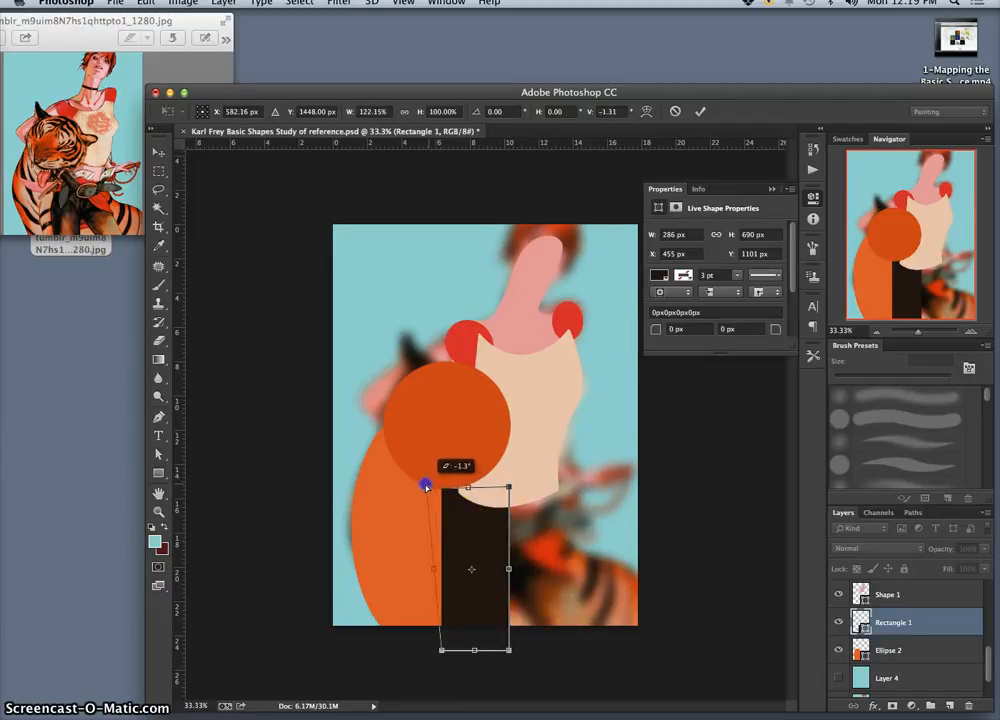
pyautogui.click(510, 489)
pyautogui.moveTo(508, 498); pyautogui.dragTo(508, 504)
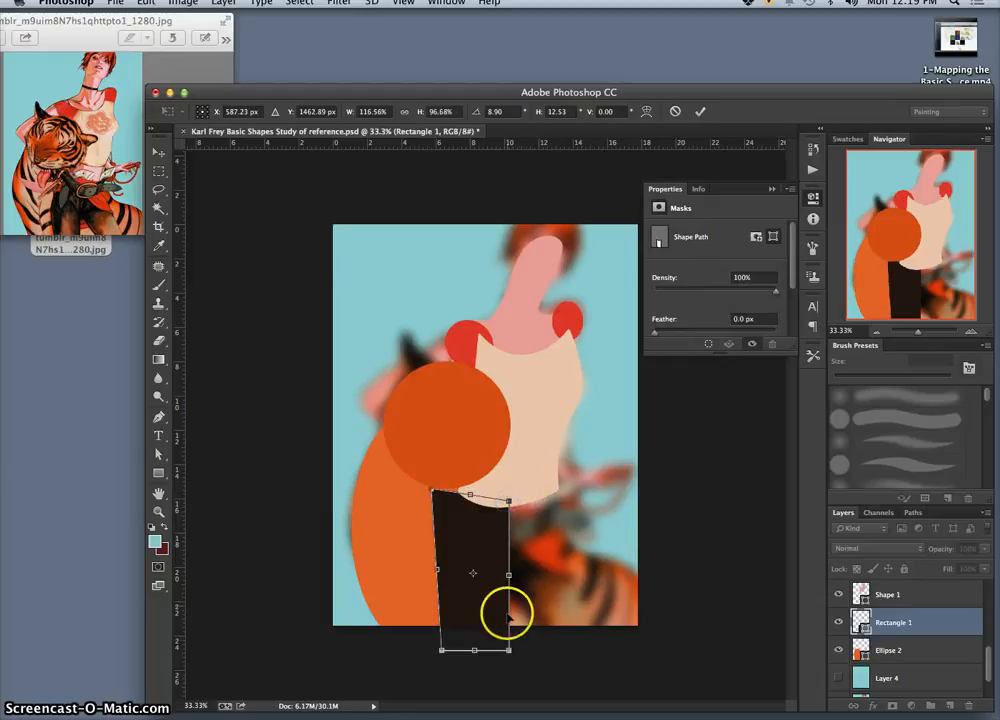
# Step: Shift the leg's lower corners leftward and bring its upper-left corner in to the shirt's hem, applying the distortion as a regular path
pyautogui.moveTo(509, 649); pyautogui.dragTo(434, 651)
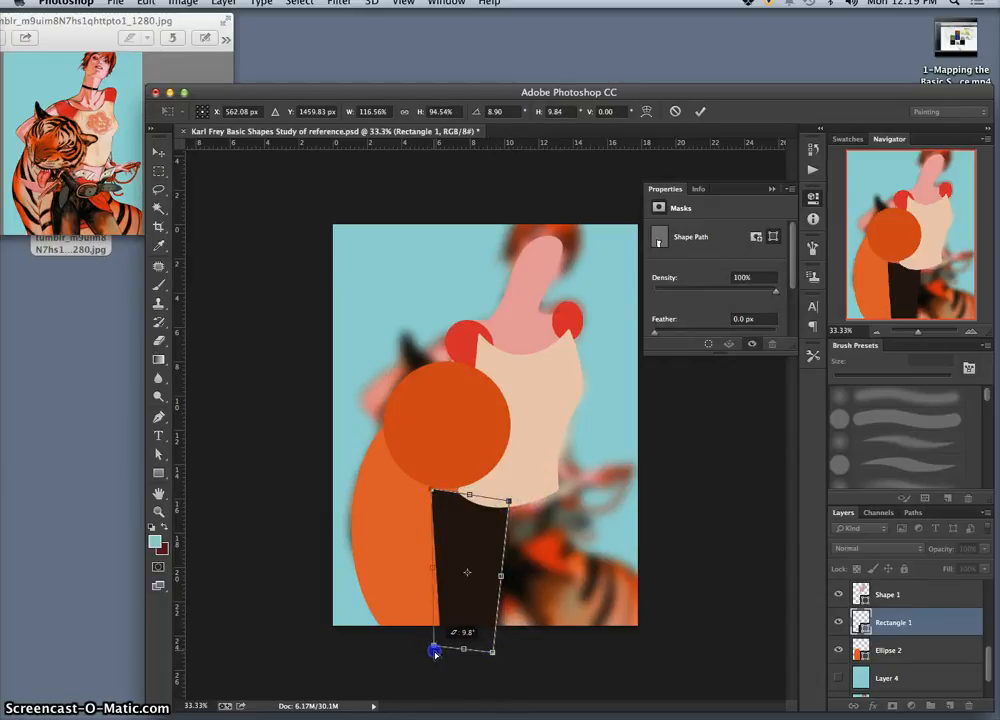
pyautogui.moveTo(508, 501); pyautogui.dragTo(512, 500)
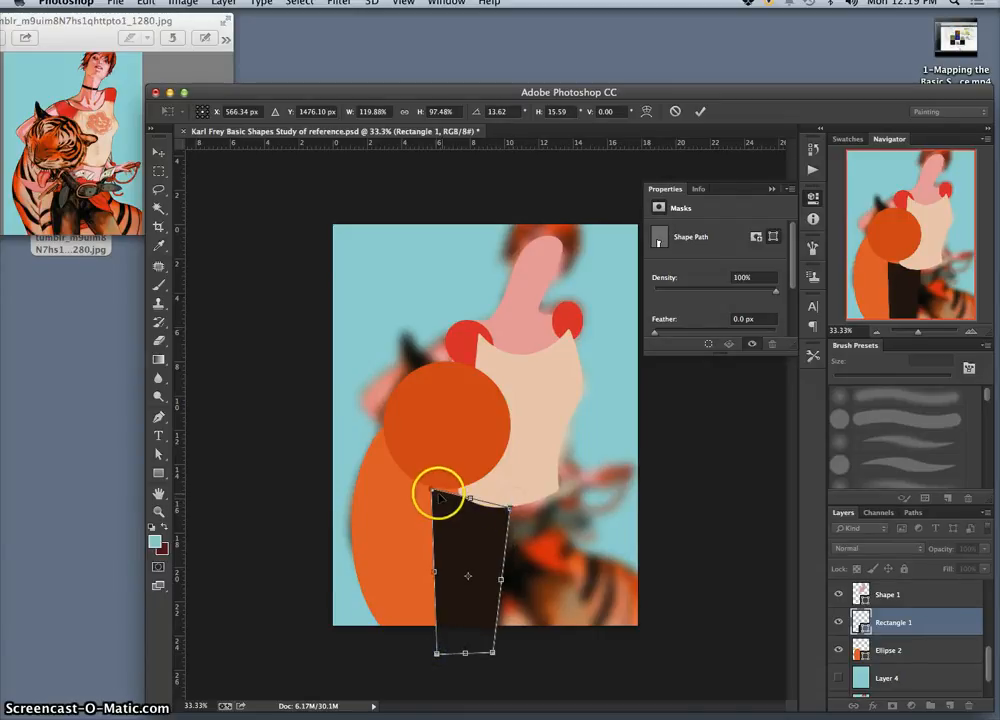
pyautogui.moveTo(432, 490); pyautogui.dragTo(454, 486)
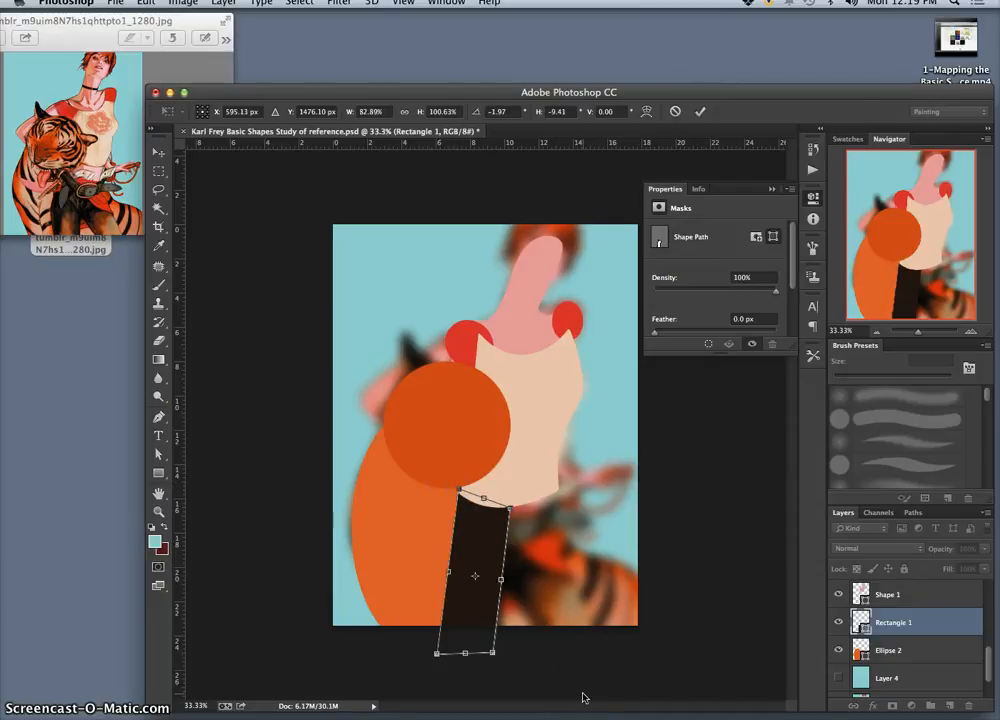
pyautogui.press('Return')
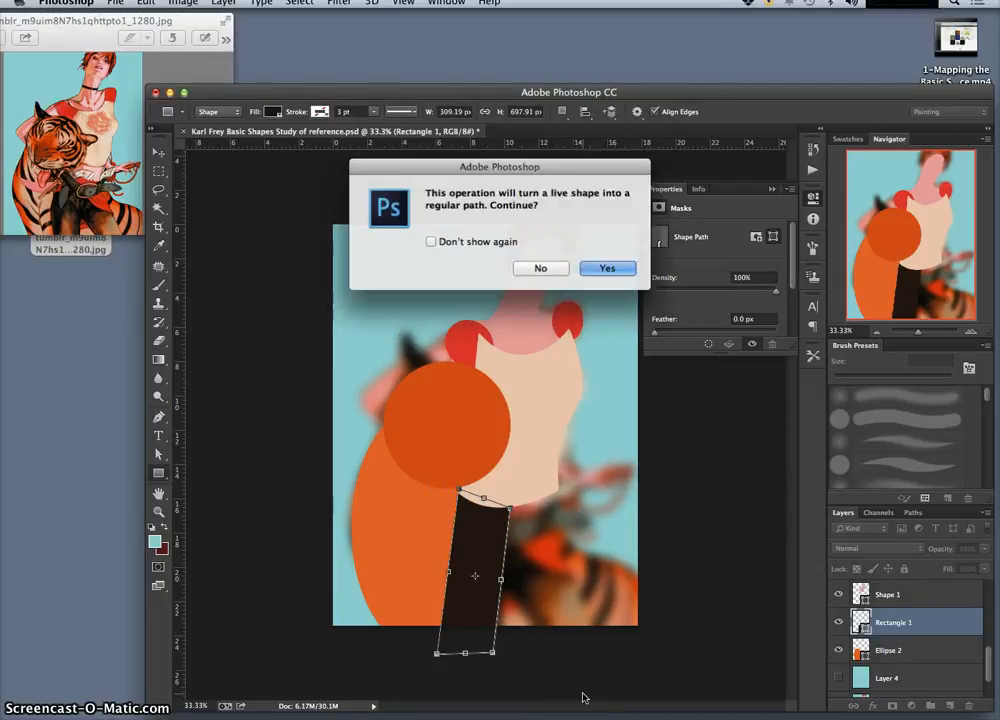
pyautogui.click(604, 267)
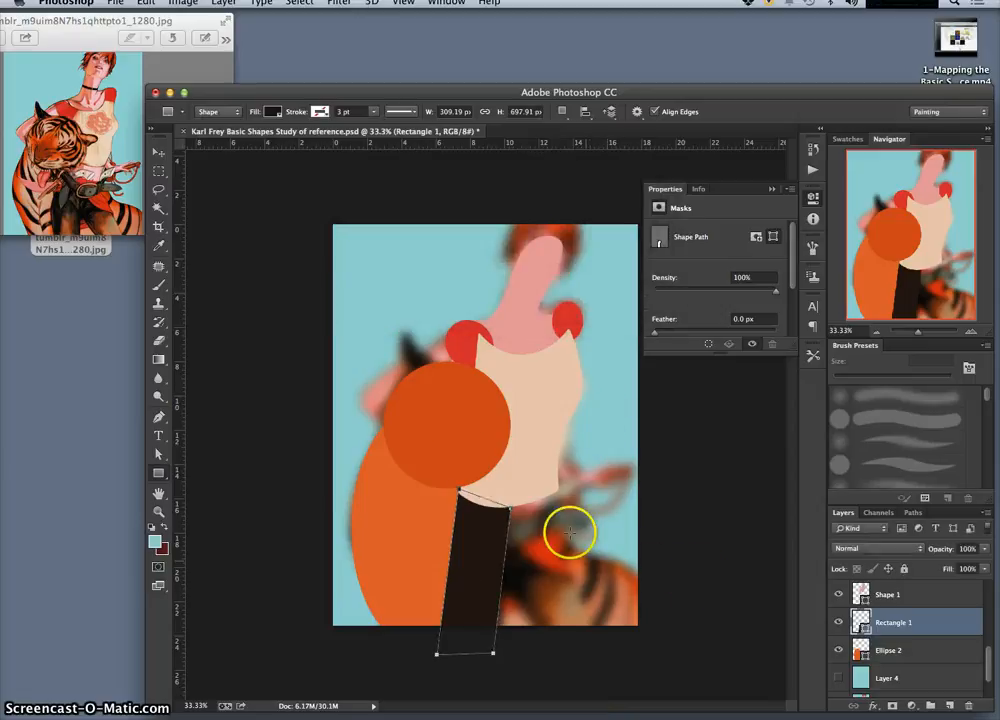
pyautogui.click(158, 189)
pyautogui.click(574, 390)
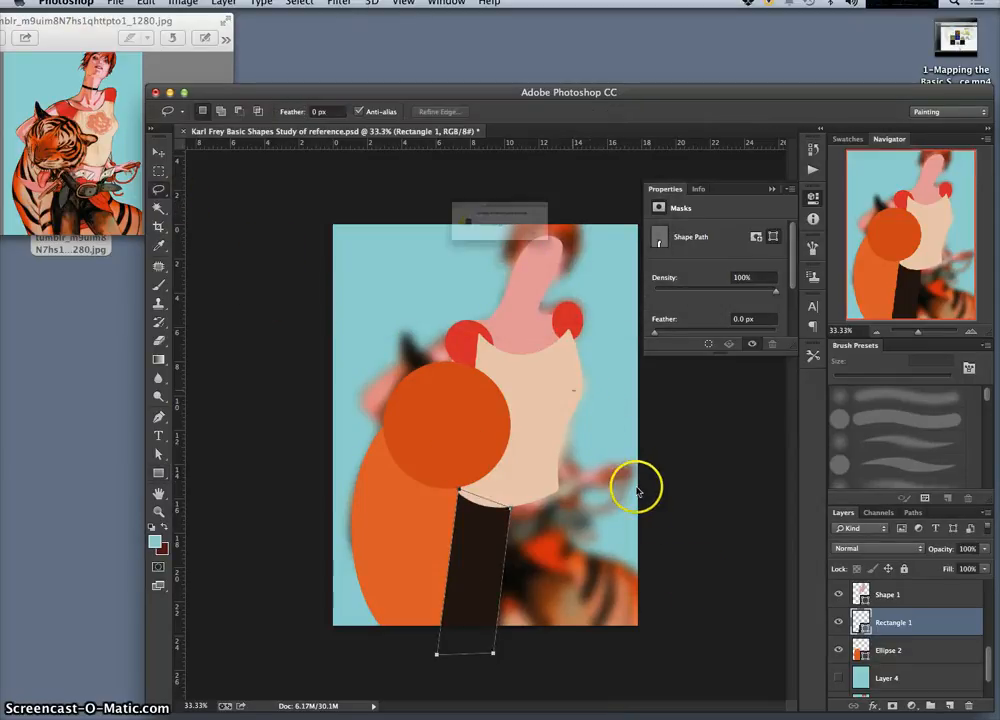
pyautogui.click(616, 259)
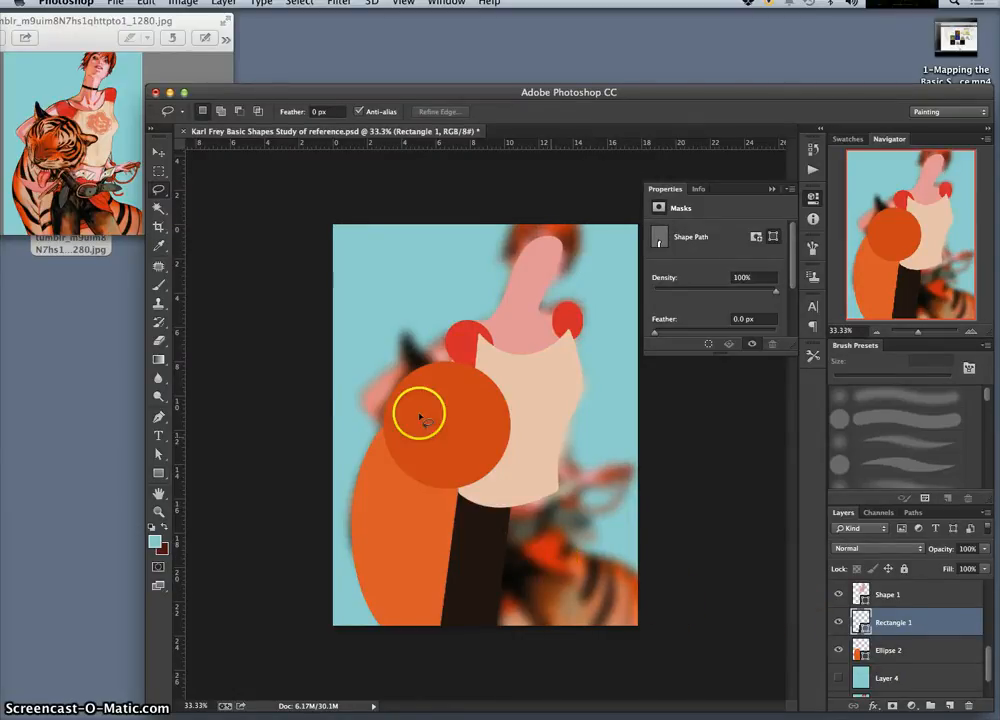
# Step: Draw a second dark rectangle about 178 by 762 px for the other leg and rotate it about -19.1°
pyautogui.click(159, 472)
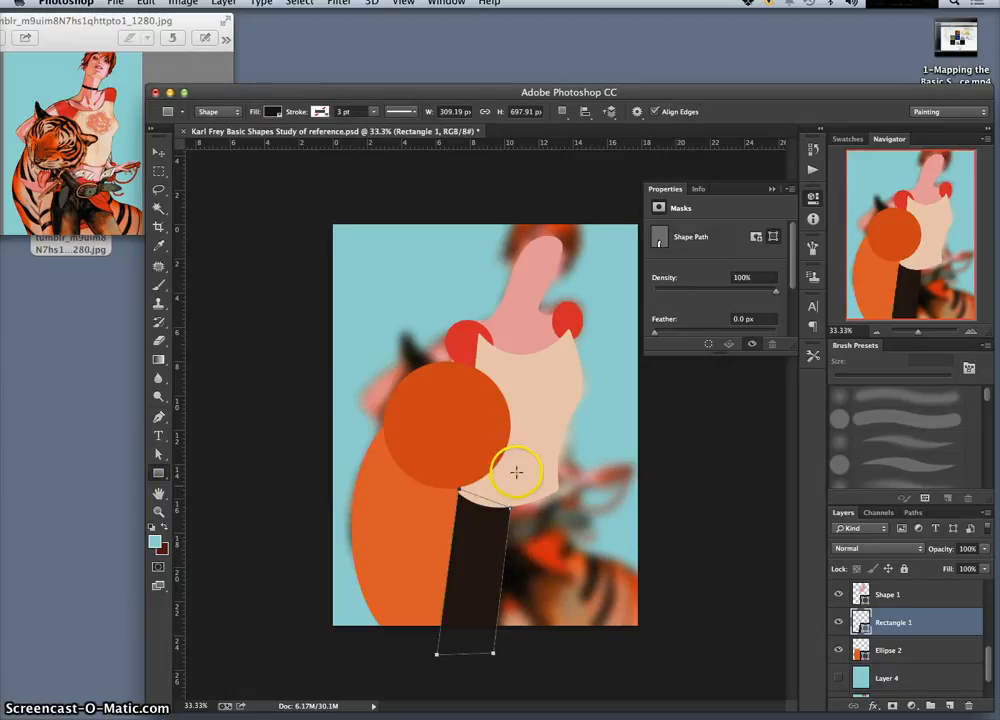
pyautogui.moveTo(511, 509); pyautogui.dragTo(507, 665)
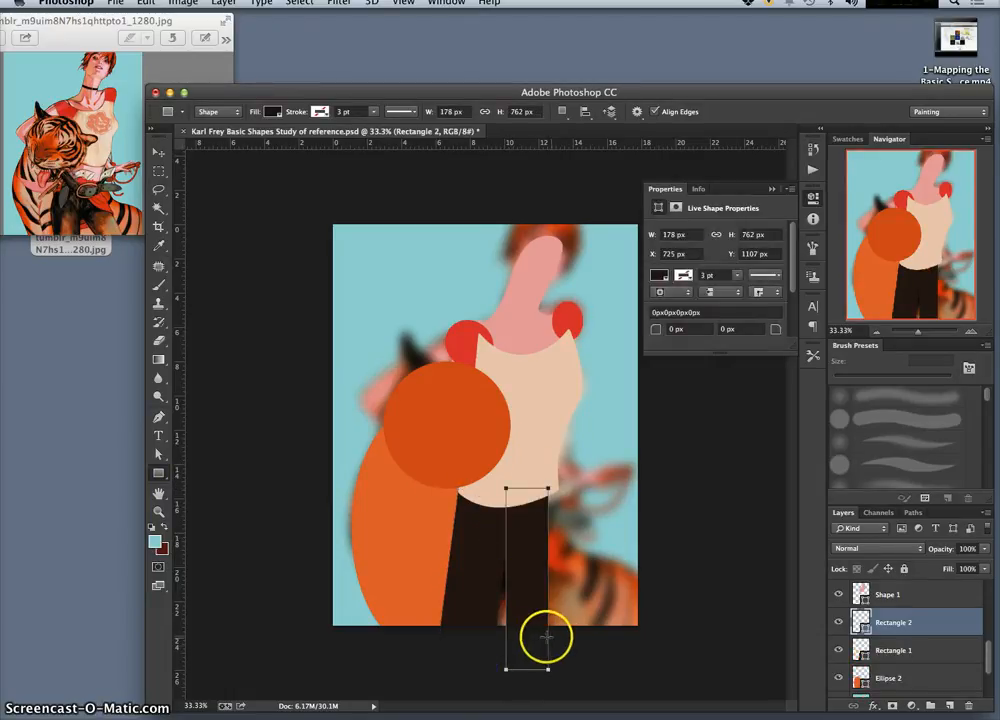
pyautogui.press('super+t')
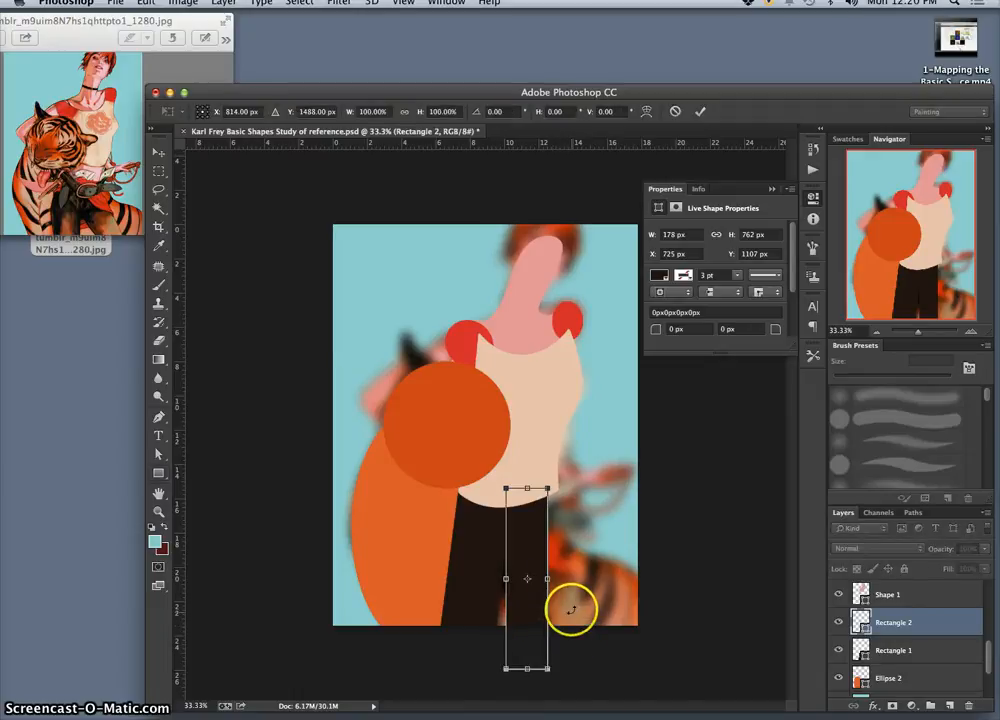
pyautogui.moveTo(571, 605); pyautogui.dragTo(580, 590)
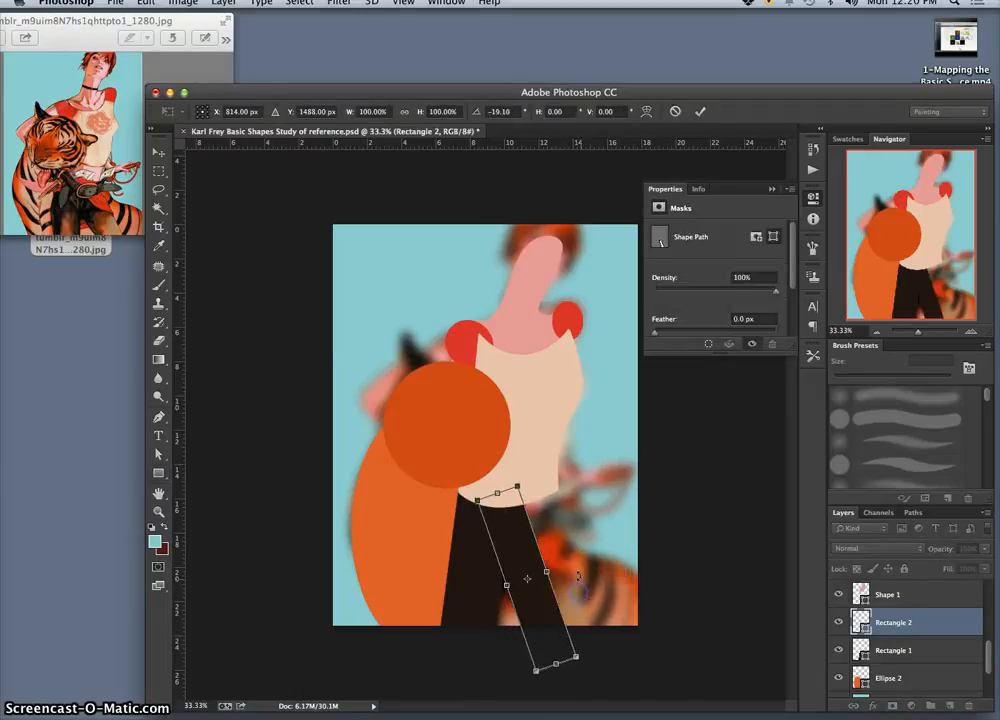
# Step: Distort the second leg by pulling its upper-right corner out to the shirt's right edge, and apply it as a regular path
pyautogui.rightClick(515, 536)
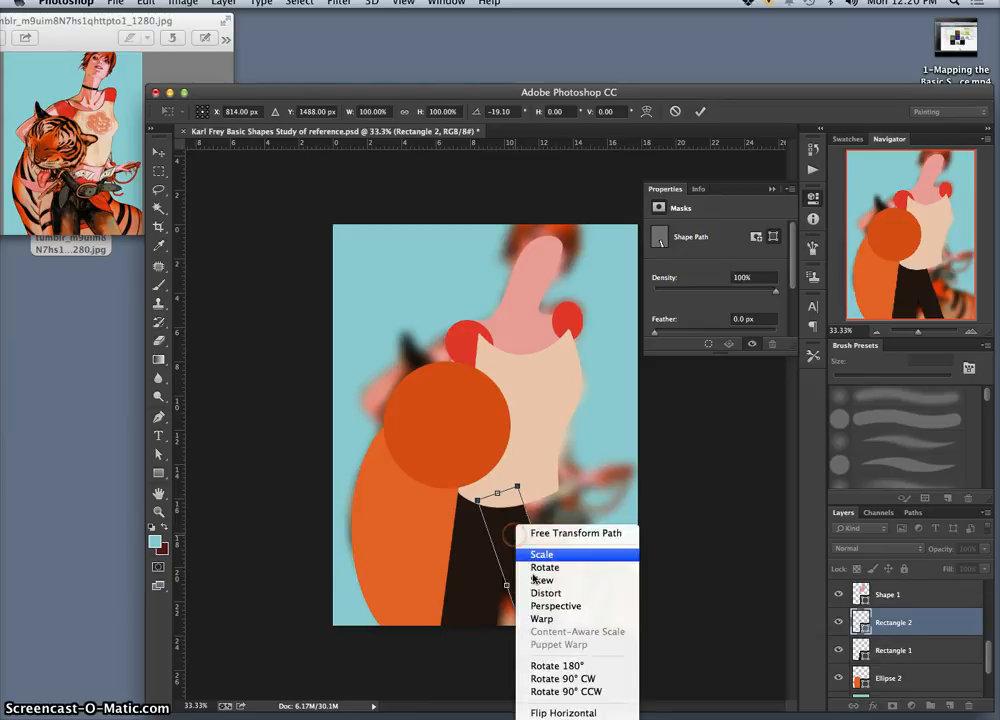
pyautogui.click(537, 593)
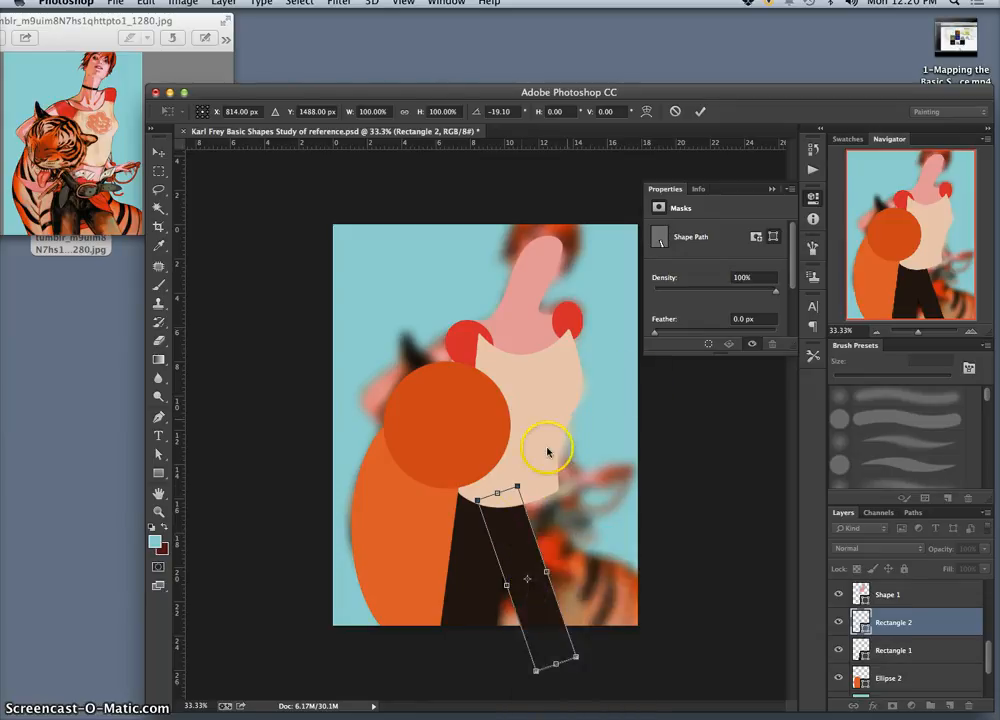
pyautogui.moveTo(515, 485); pyautogui.dragTo(552, 489)
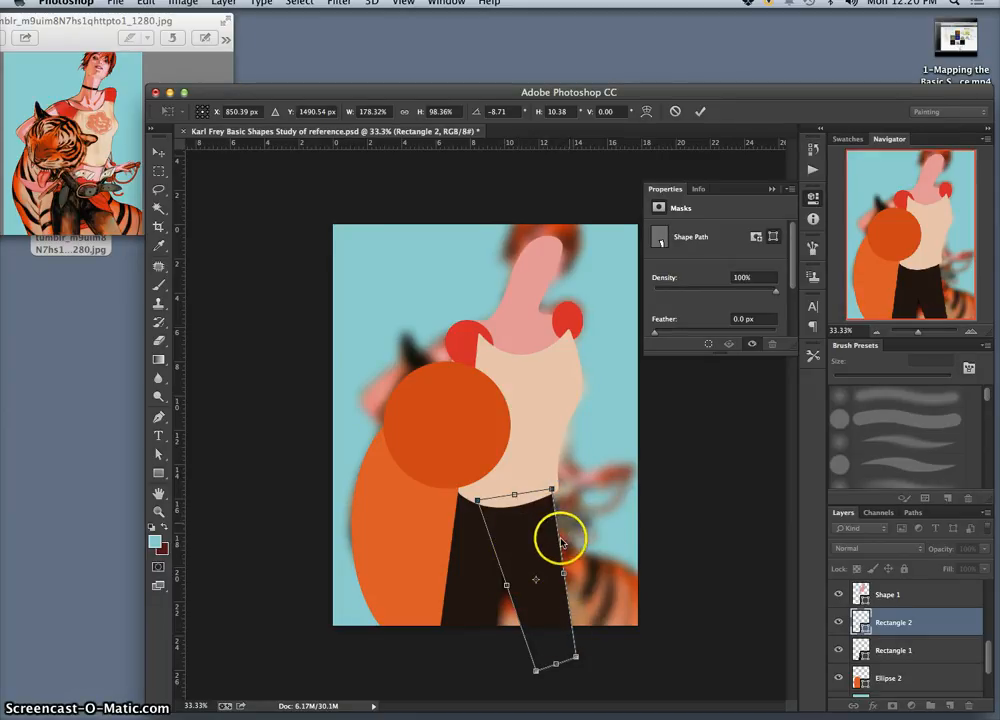
pyautogui.press('Return')
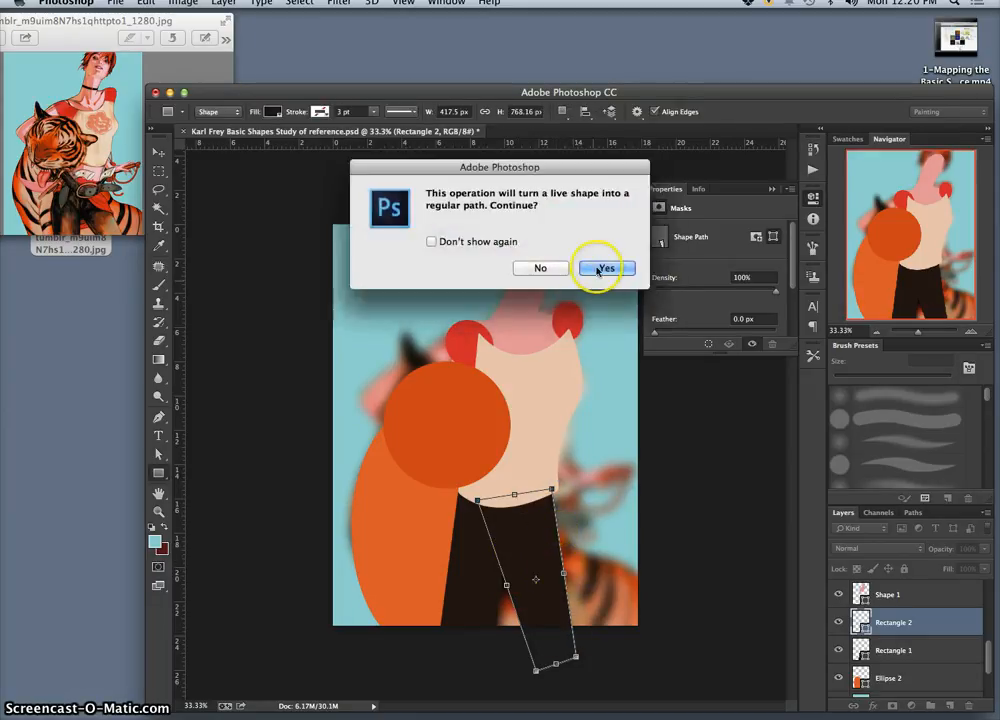
pyautogui.click(602, 267)
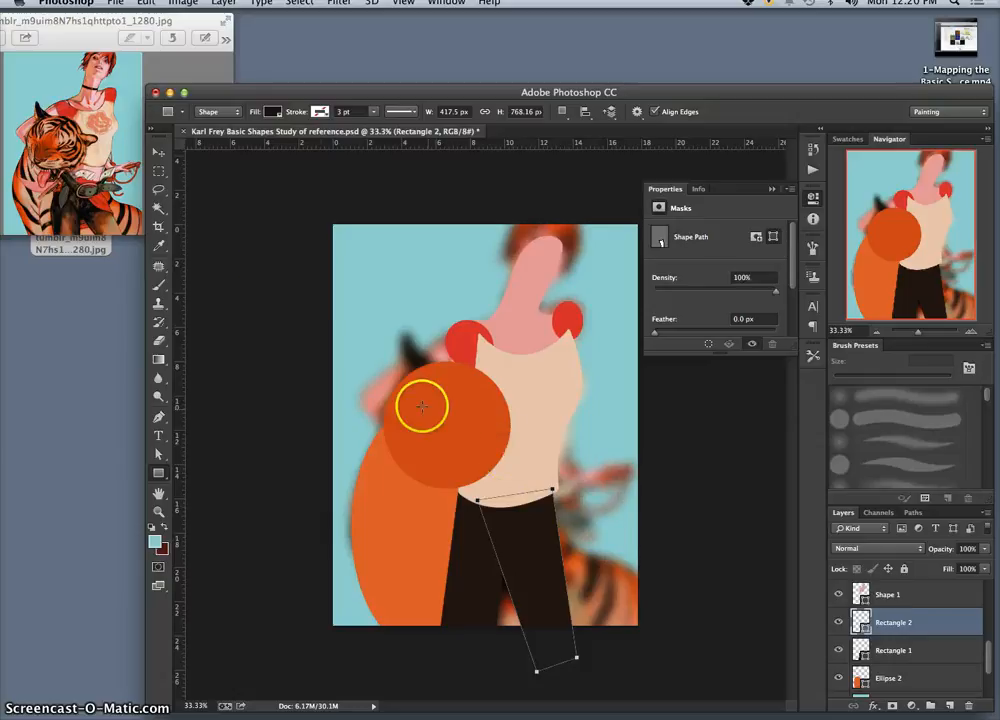
pyautogui.click(158, 189)
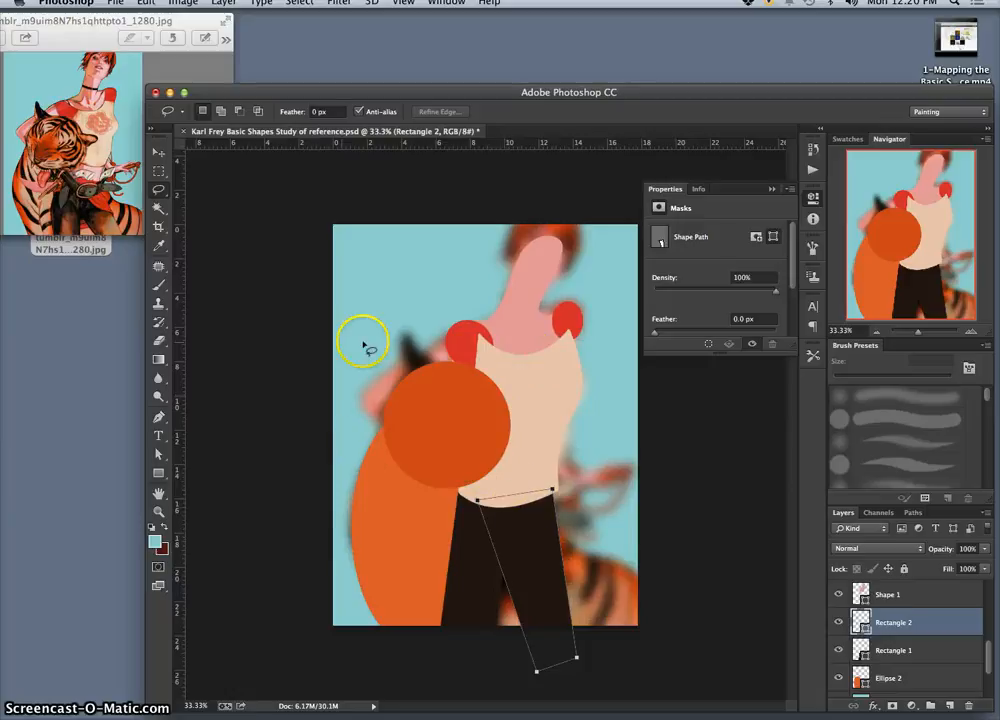
# Step: Draw a three-sided polygon about 253 by 282 px above the Shape 1 layer, in the blue area near the tiger's ear
pyautogui.click(912, 597)
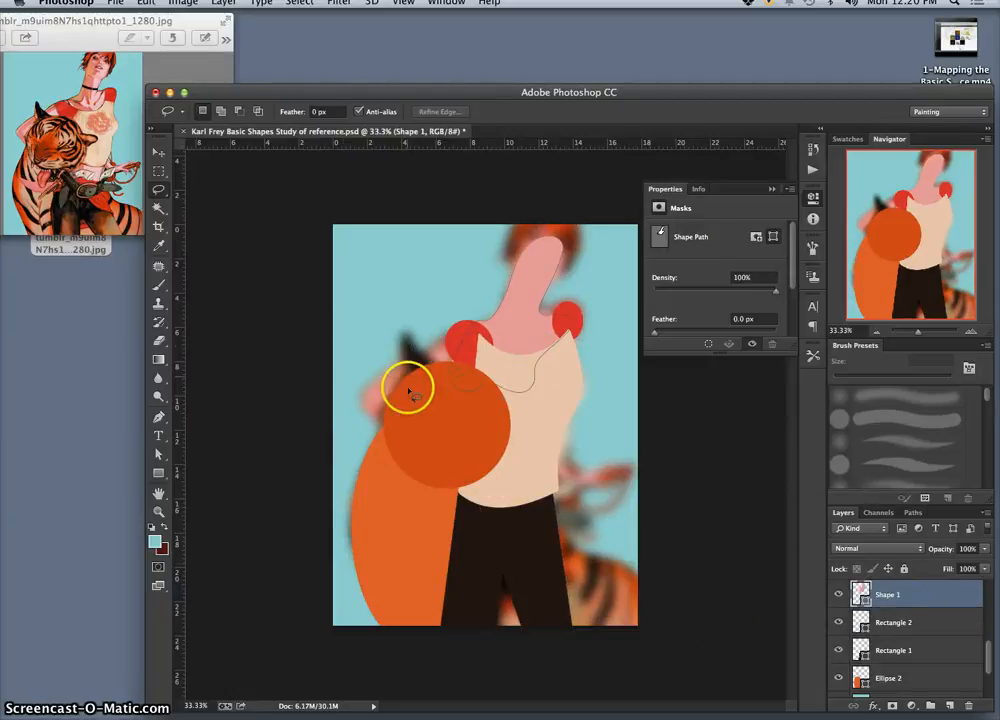
pyautogui.moveTo(159, 473); pyautogui.dragTo(217, 511)
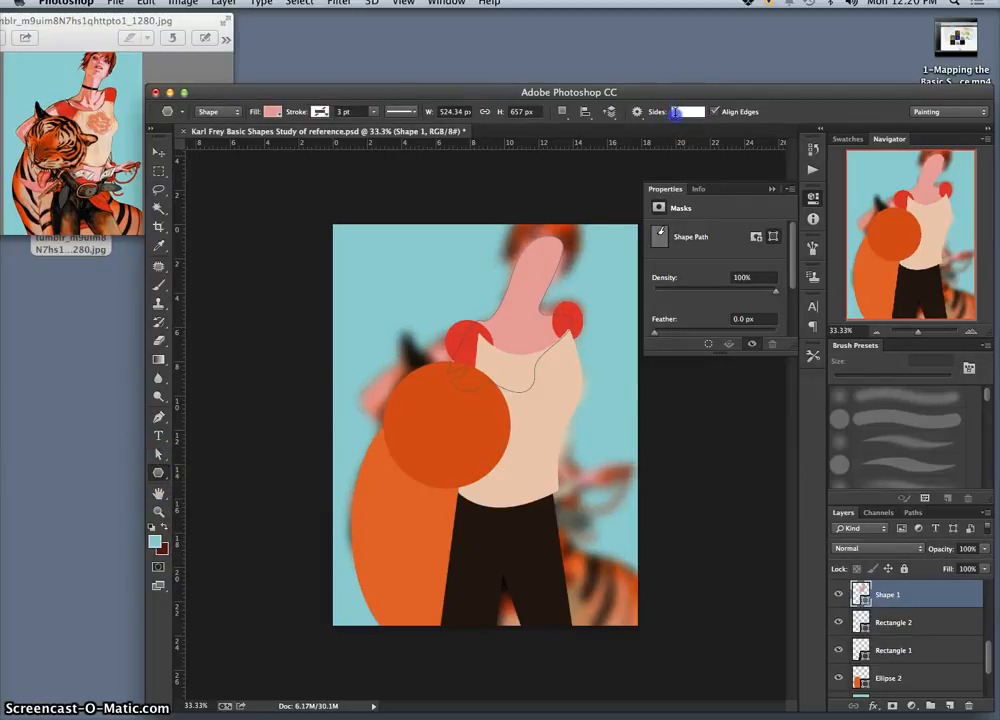
pyautogui.moveTo(391, 319); pyautogui.dragTo(426, 316)
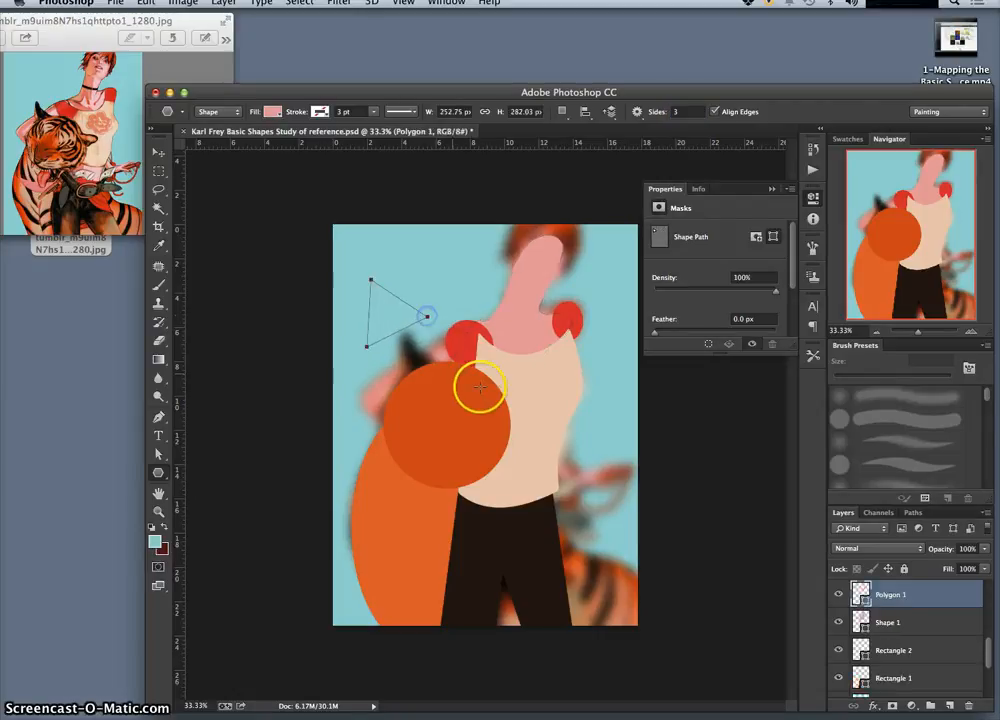
# Step: Recolour the triangle near-black 292825, sampled from the blurred tiger's ear
pyautogui.doubleClick(860, 594)
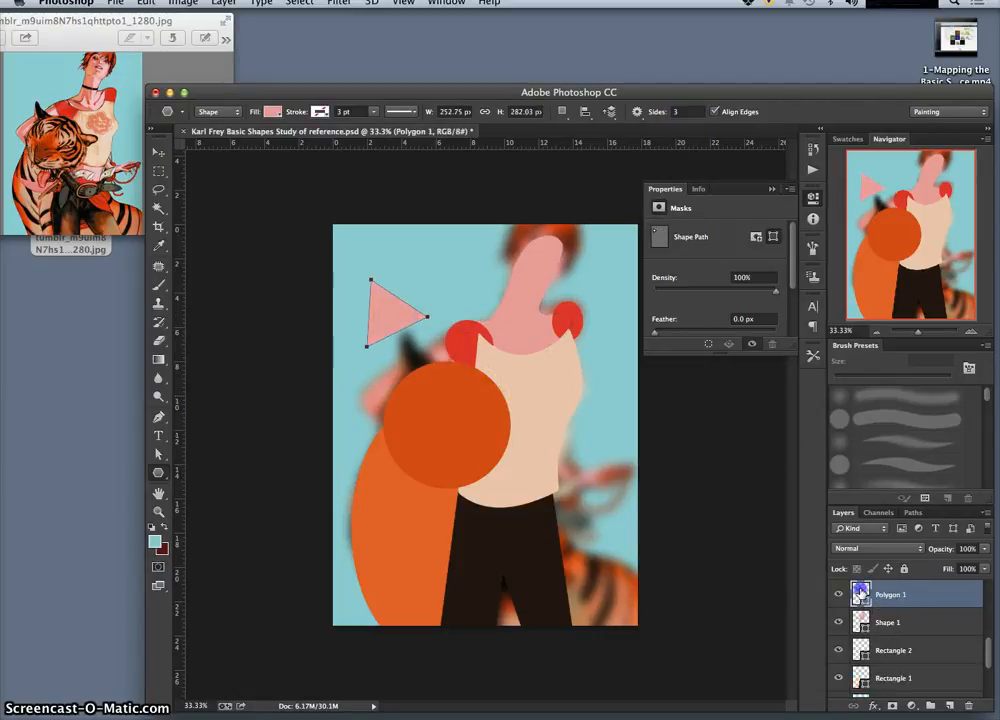
pyautogui.click(413, 346)
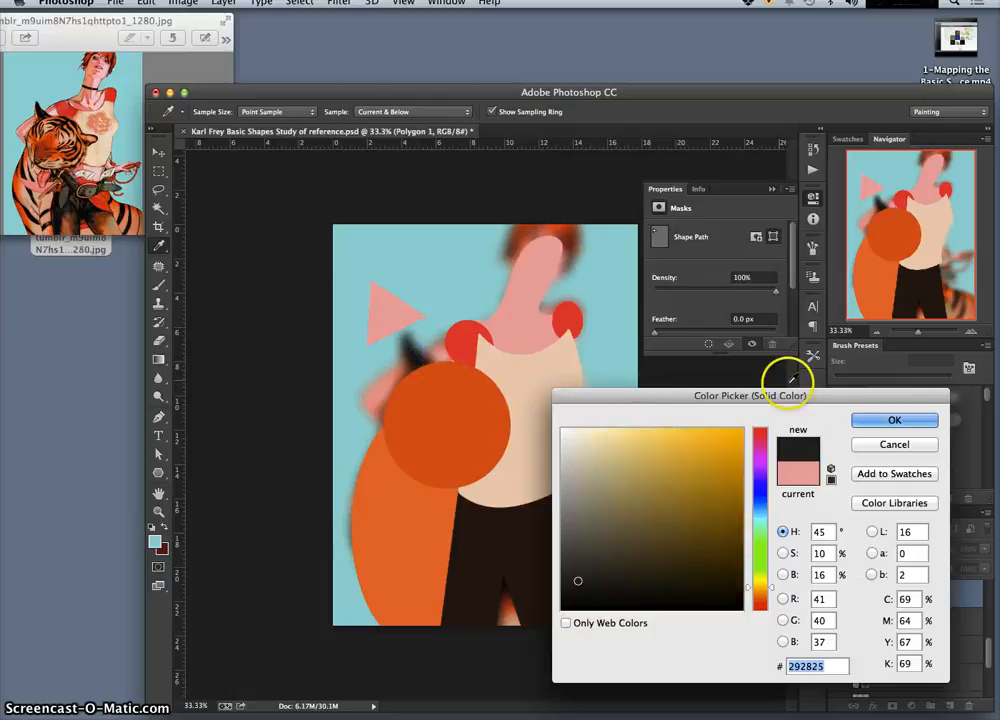
pyautogui.click(880, 422)
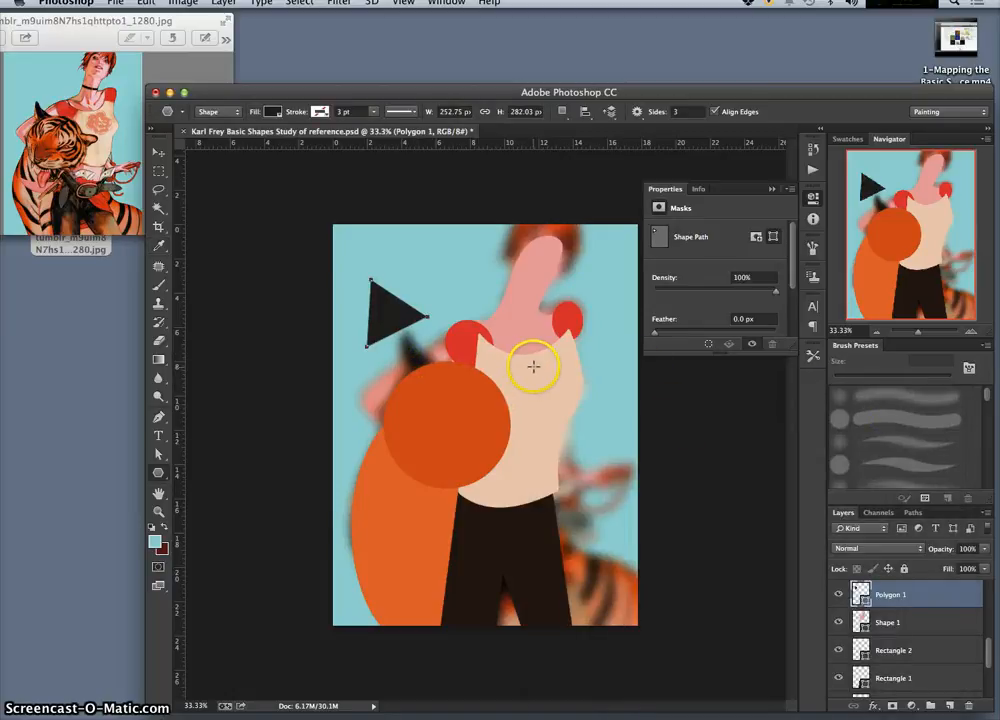
# Step: Distort the near-black triangle into a narrower, upright ear shape about 188 by 214 px by pulling in its corners
pyautogui.hotkey('ctrl', 't')
pyautogui.rightClick(410, 321)
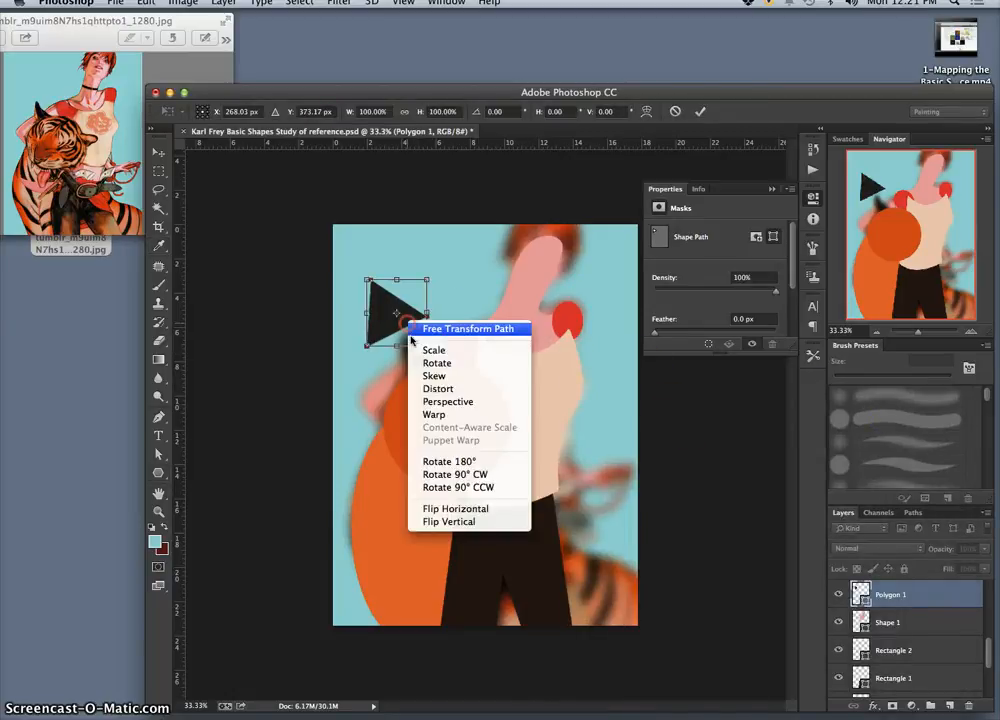
pyautogui.click(441, 389)
pyautogui.moveTo(427, 346); pyautogui.dragTo(416, 376)
pyautogui.moveTo(367, 346); pyautogui.dragTo(376, 343)
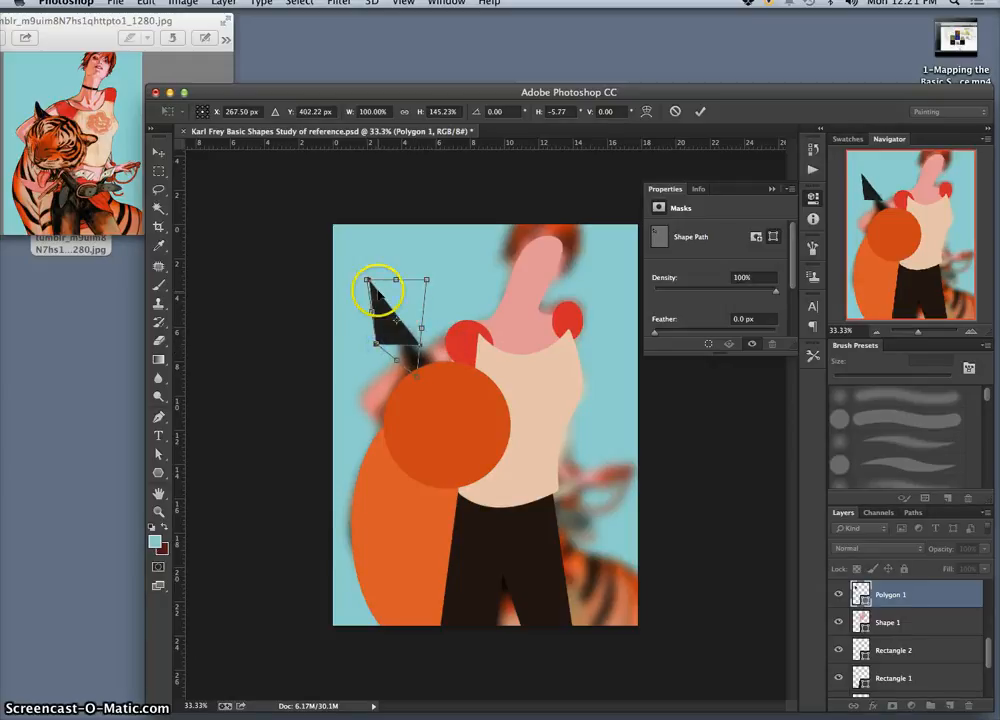
pyautogui.moveTo(368, 281); pyautogui.dragTo(375, 293)
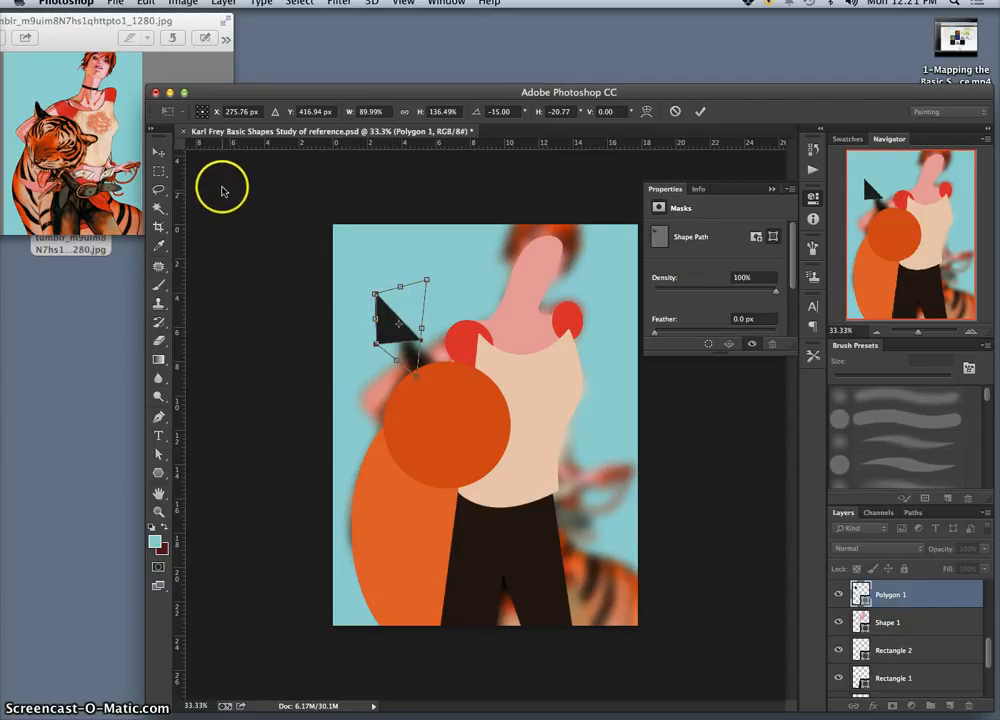
# Step: Apply the distortion and move the triangle down behind the orange head circle, over the tiger's blurred ear
pyautogui.click(160, 157)
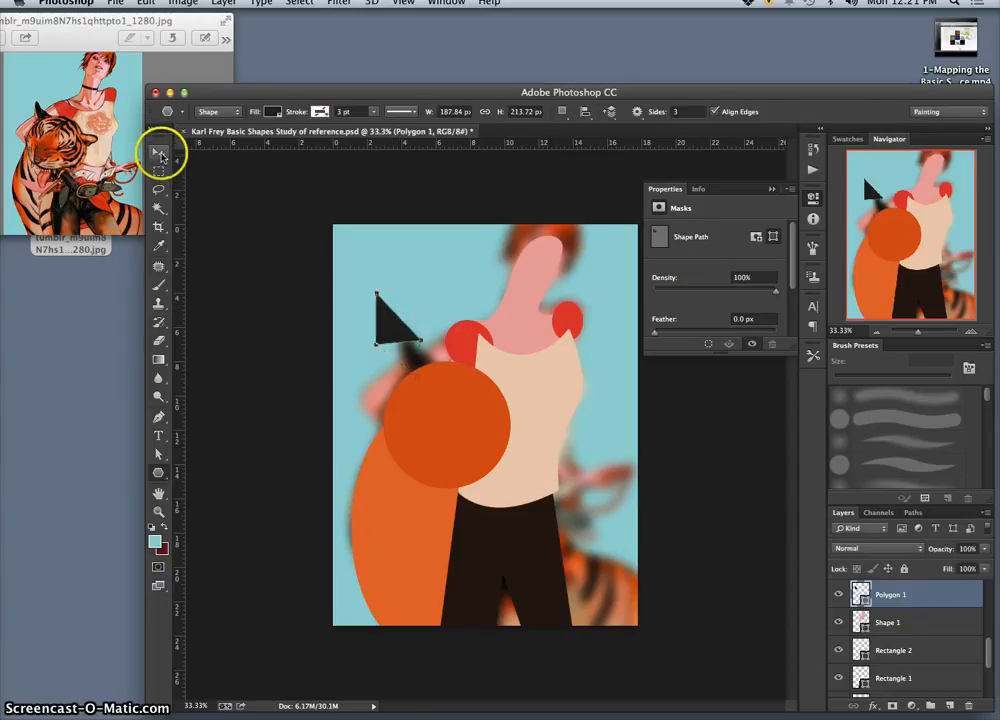
pyautogui.moveTo(384, 318); pyautogui.dragTo(412, 366)
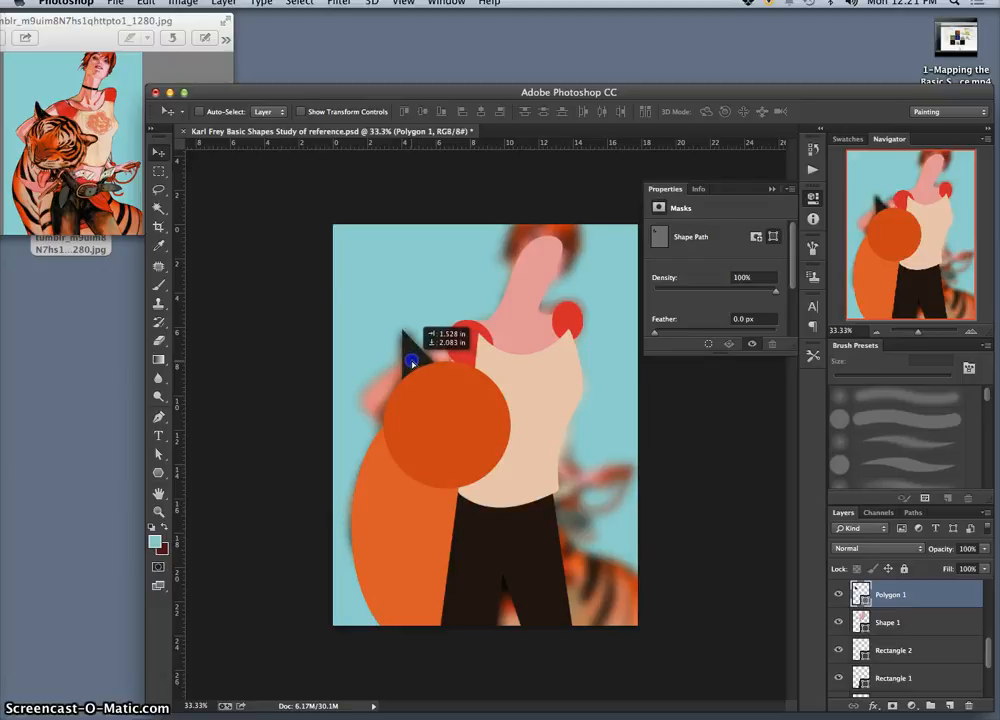
pyautogui.moveTo(412, 363); pyautogui.dragTo(412, 363)
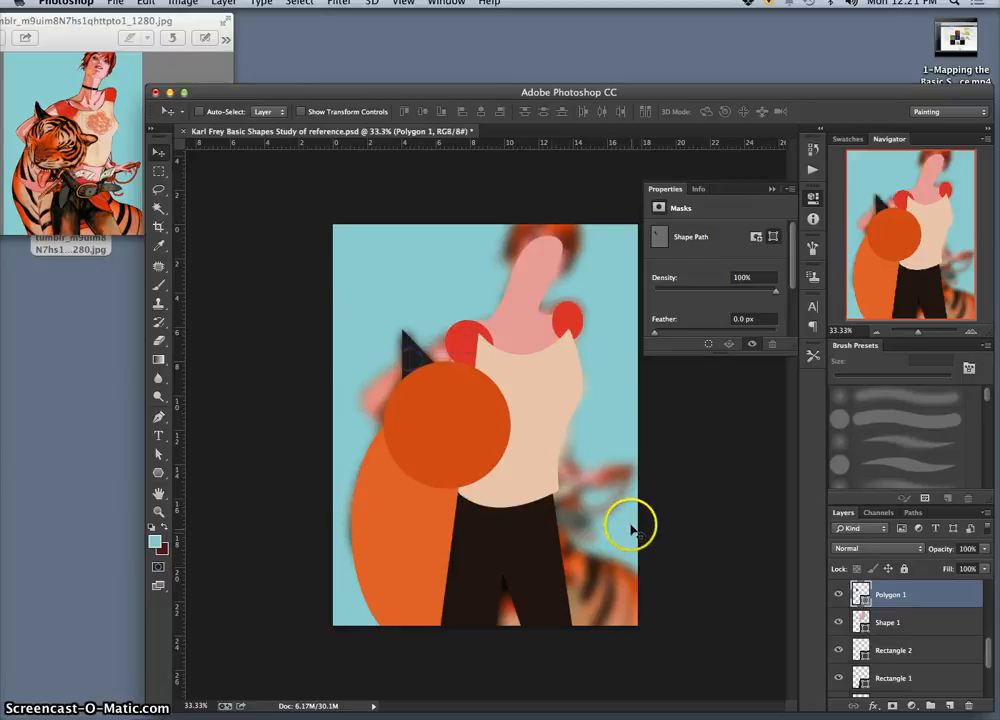
# Step: Show and hide the blue Layer 4 fill to check the shapes against a plain background
pyautogui.scroll(-2, 885, 661)
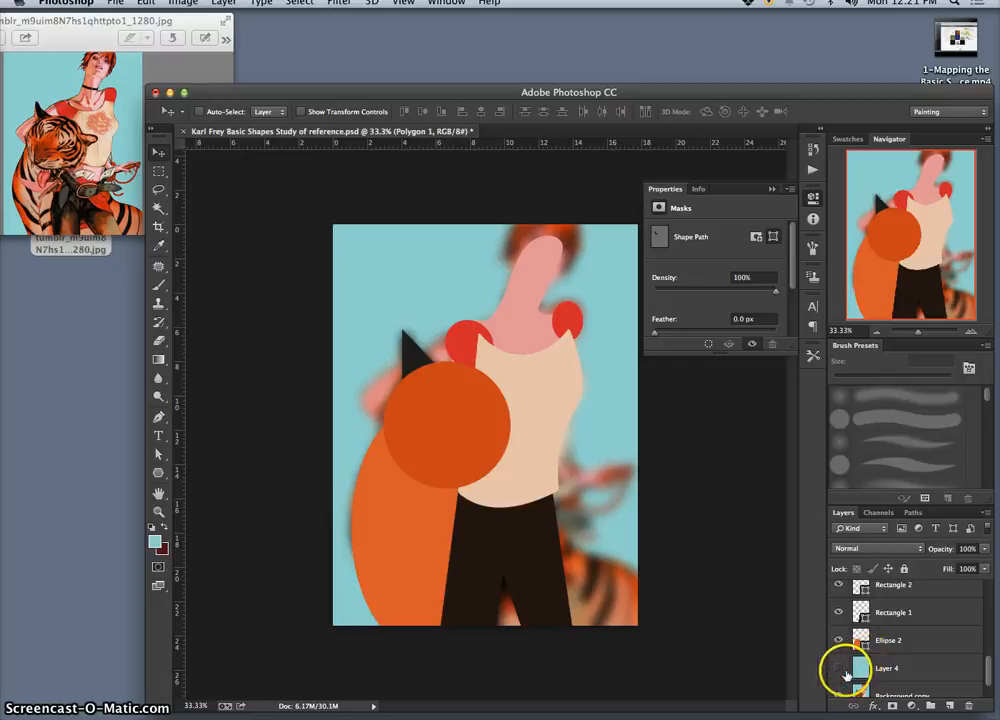
pyautogui.click(838, 668)
pyautogui.click(838, 668)
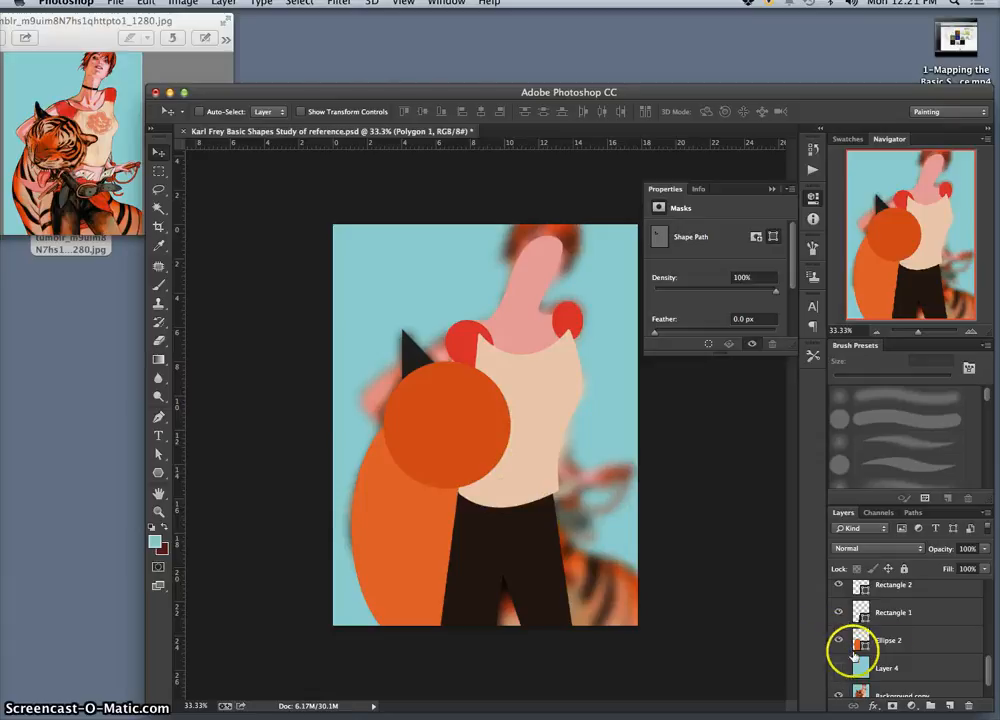
pyautogui.scroll(-3, 933, 675)
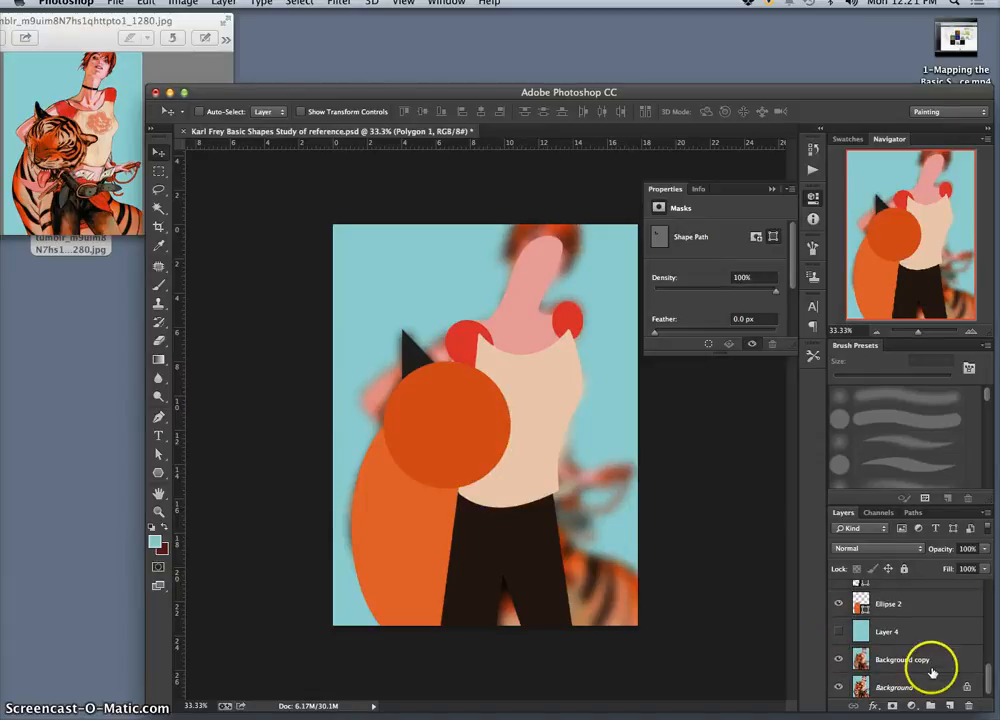
pyautogui.click(932, 662)
pyautogui.click(839, 632)
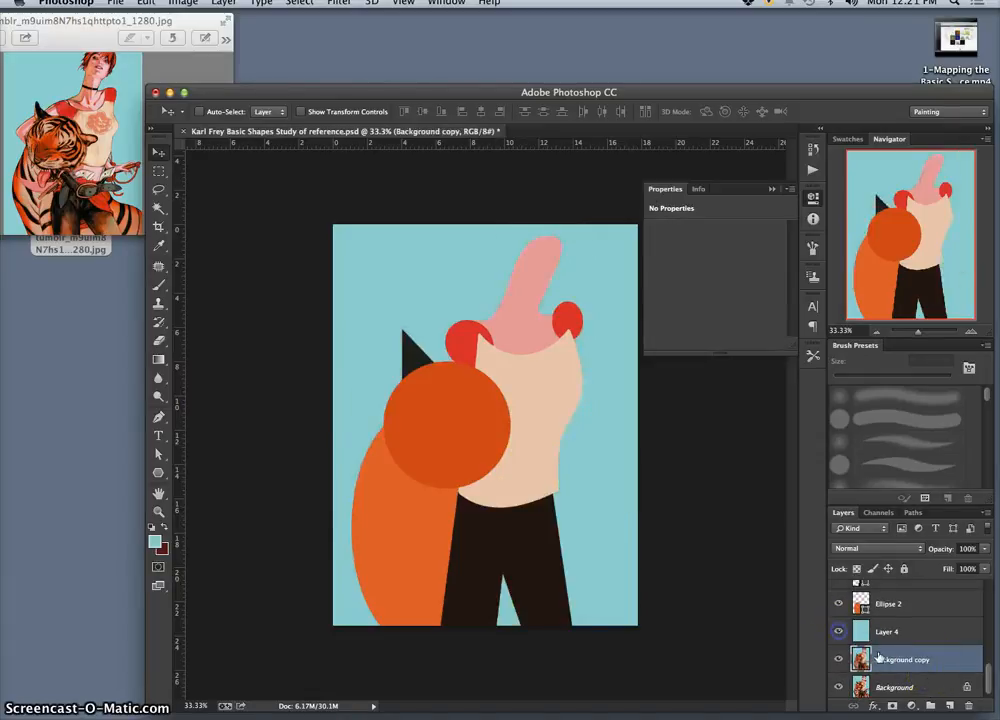
pyautogui.click(839, 633)
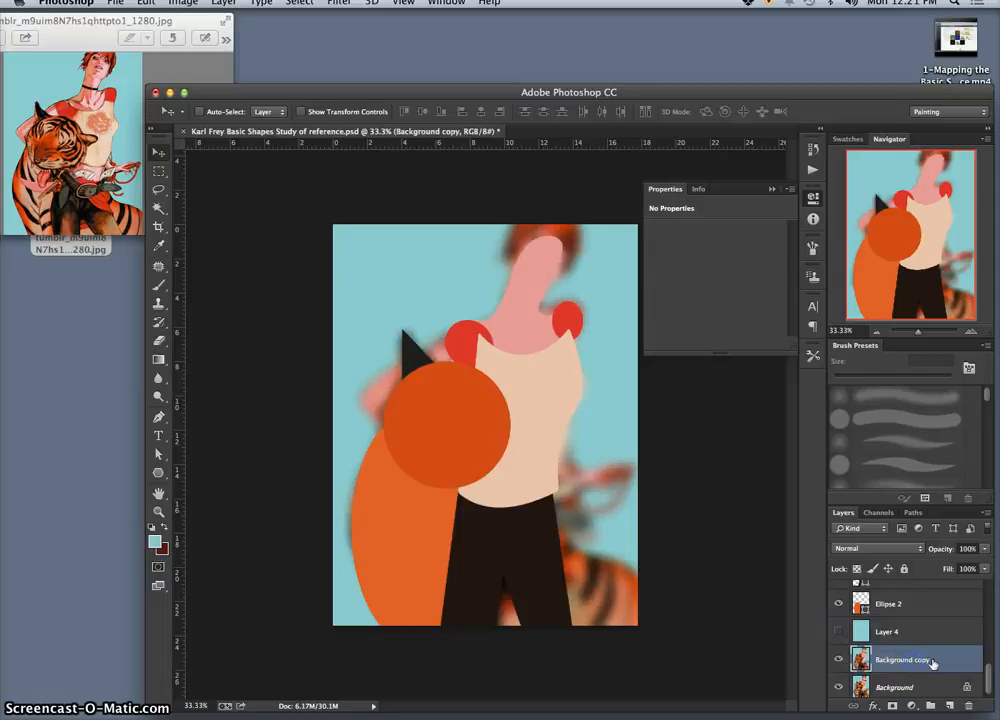
# Step: Move the blurred Background copy layer above Layer 3, set its blending mode to Multiply, and hide it
pyautogui.moveTo(938, 663); pyautogui.dragTo(925, 583)
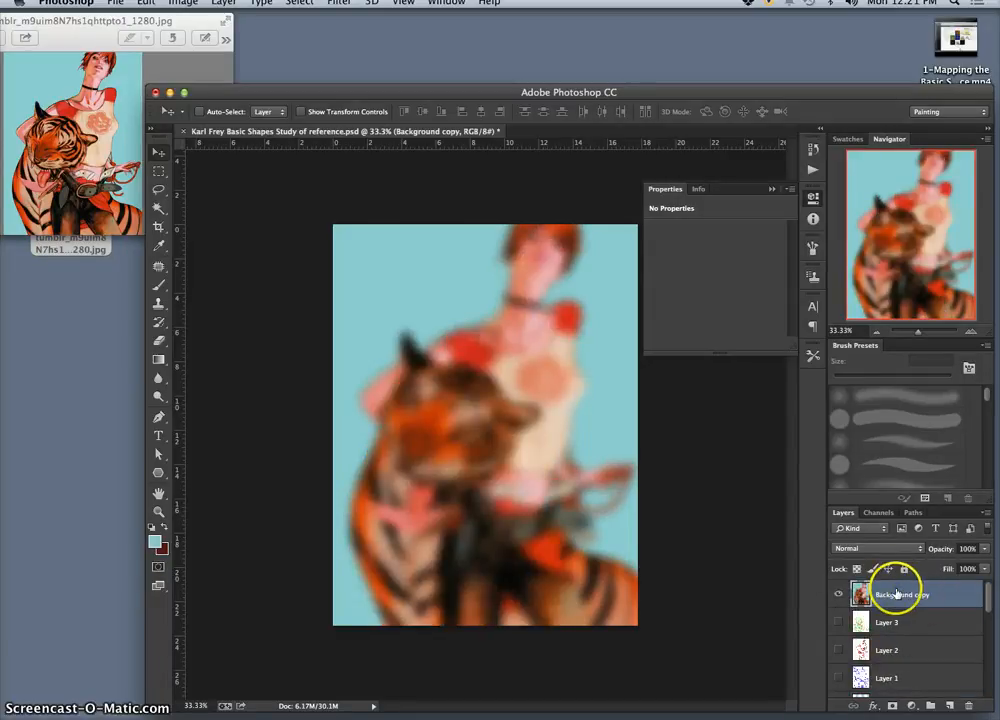
pyautogui.click(878, 550)
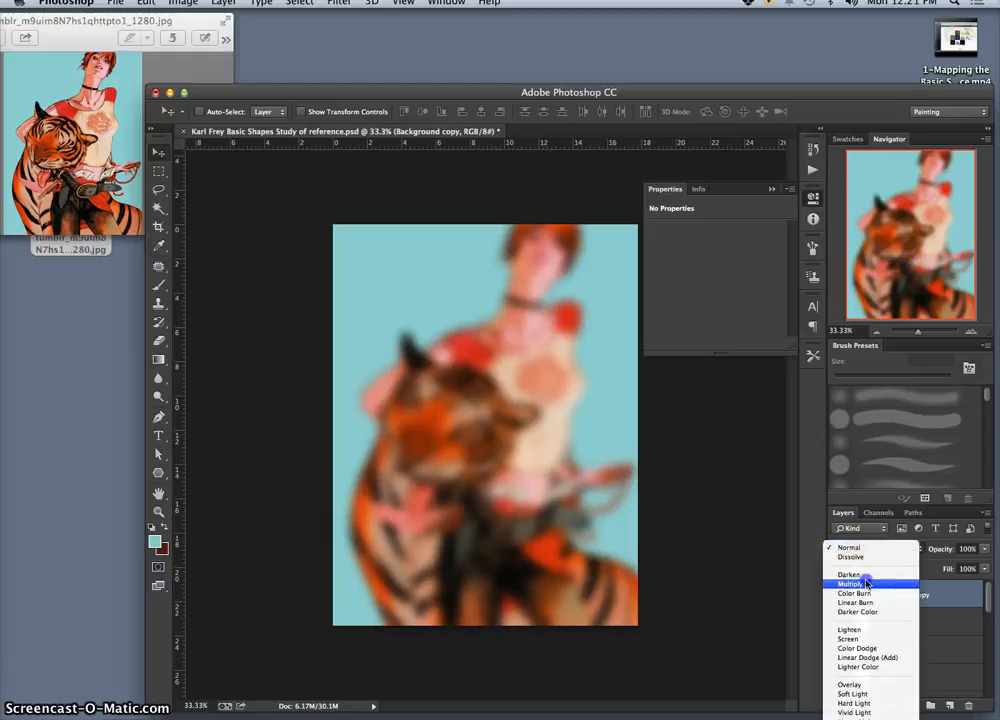
pyautogui.click(867, 583)
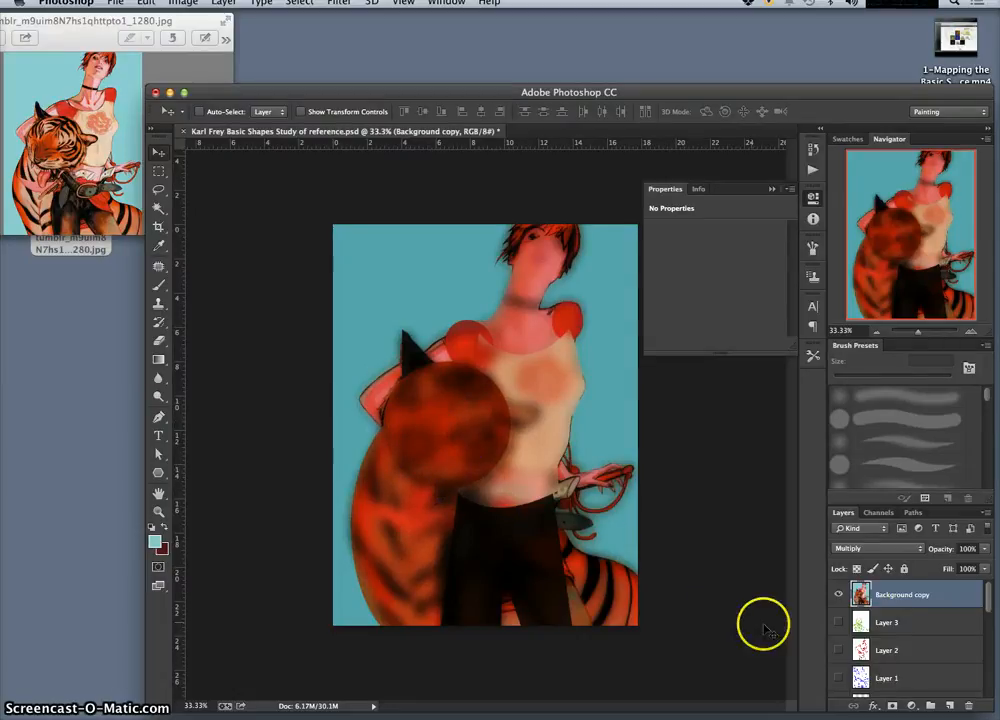
pyautogui.click(839, 595)
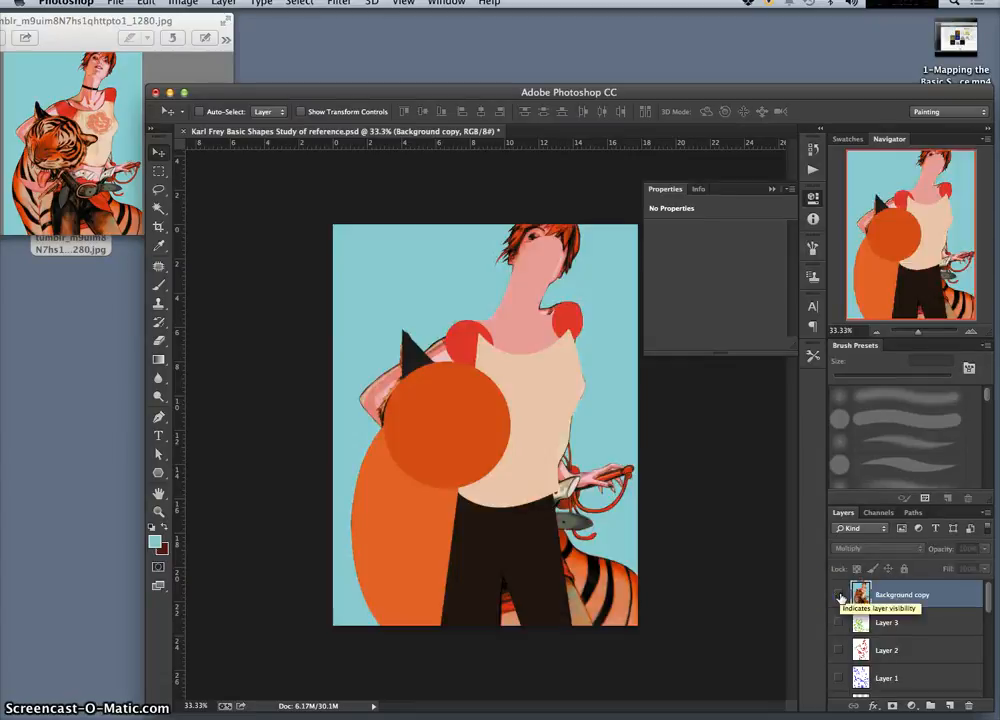
# Step: Hide the tiger's body ellipse (Ellipse 2), and toggle Ellipse 3 copy and Rectangle 1 off and on to identify them
pyautogui.scroll(-10, 932, 643)
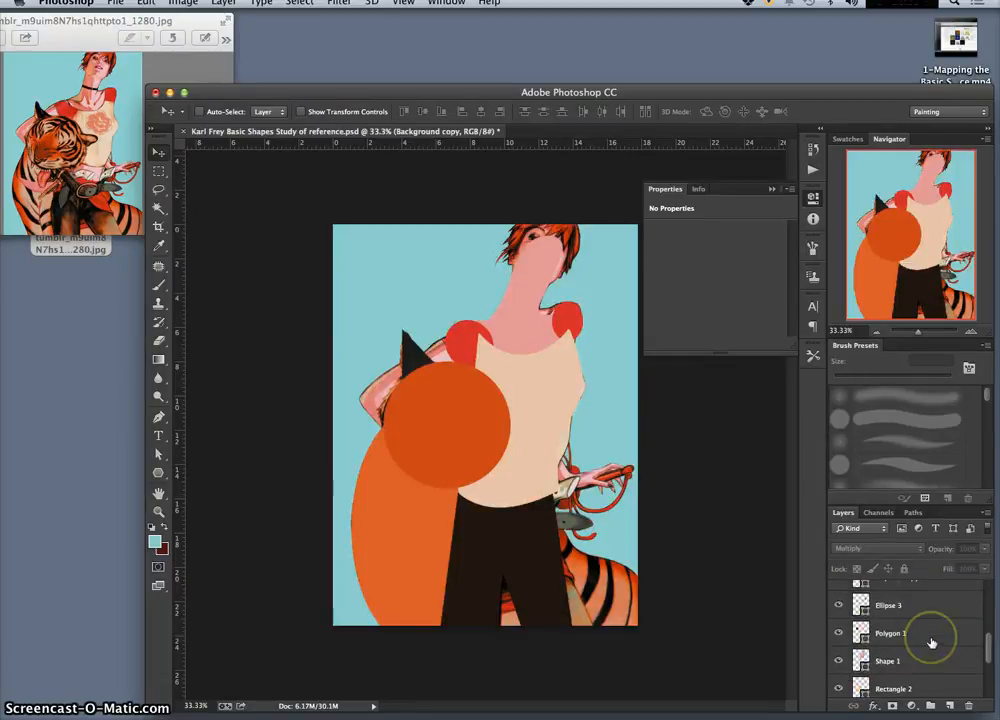
pyautogui.click(838, 608)
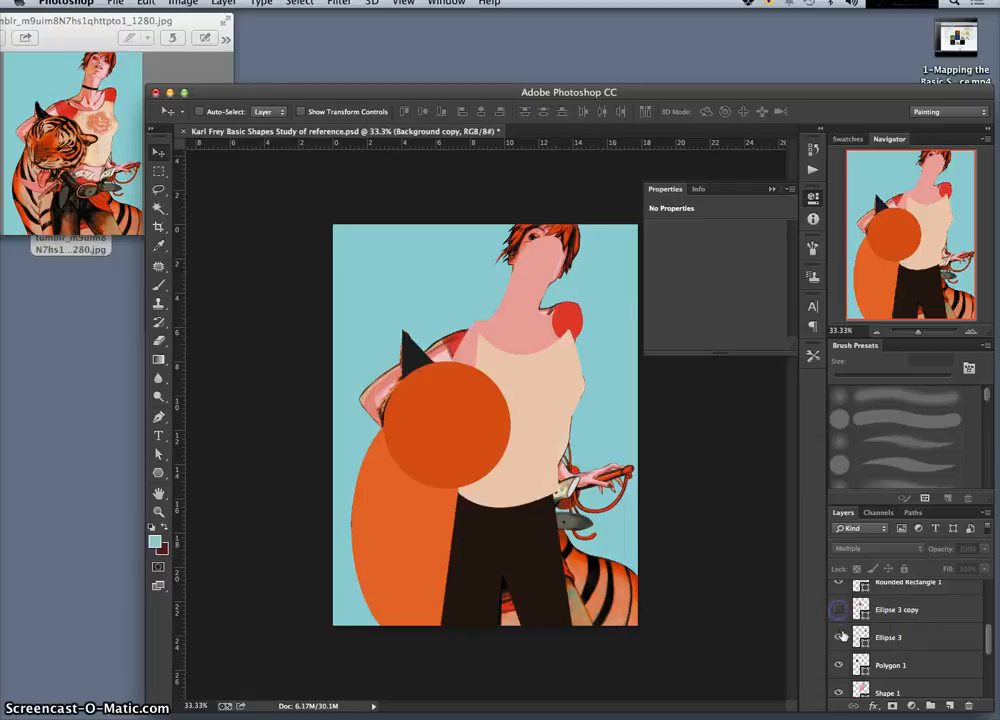
pyautogui.click(838, 608)
pyautogui.scroll(-3, 850, 620)
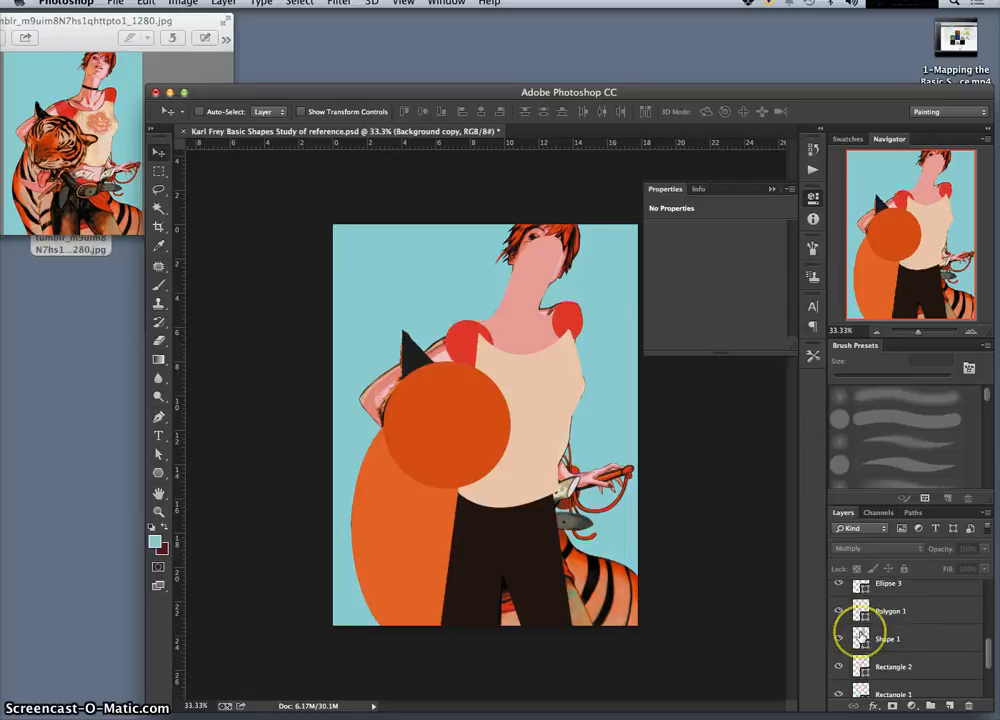
pyautogui.scroll(-2, 850, 634)
pyautogui.click(840, 661)
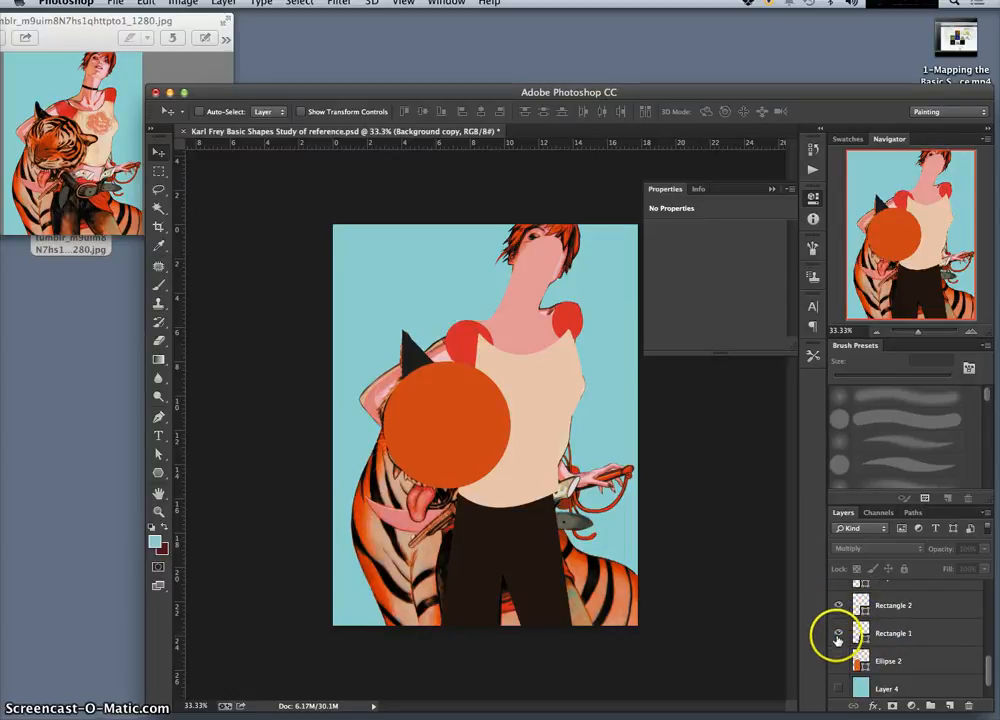
pyautogui.click(838, 635)
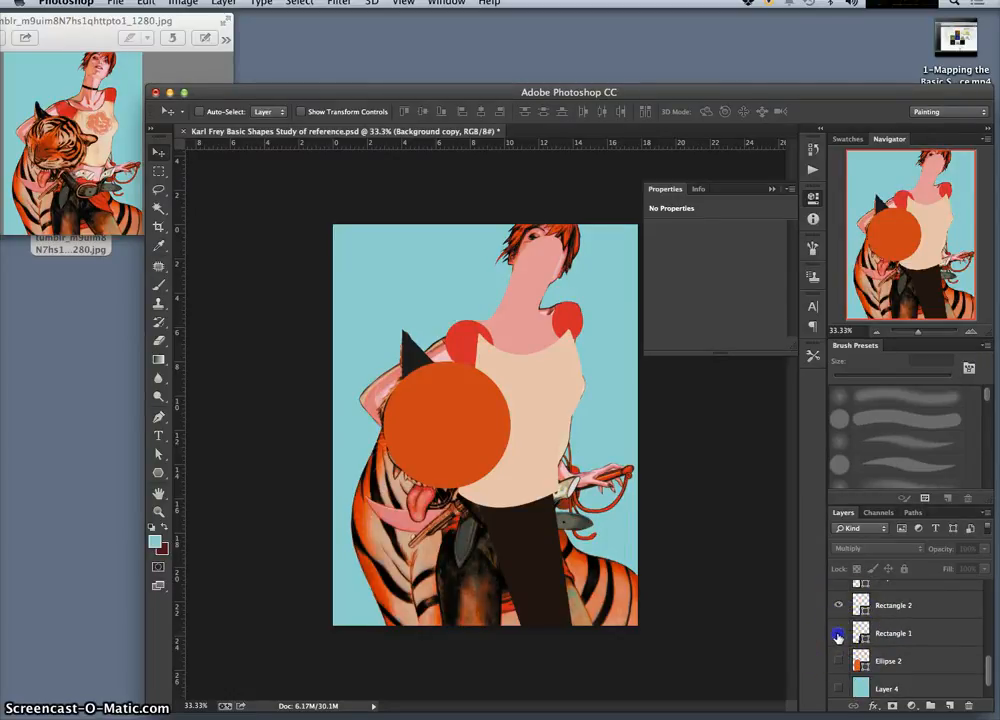
pyautogui.click(838, 635)
# Step: Hide the tiger's head circle (Ellipse 1) to expose the sharp reference, and select its layer
pyautogui.scroll(5, 840, 636)
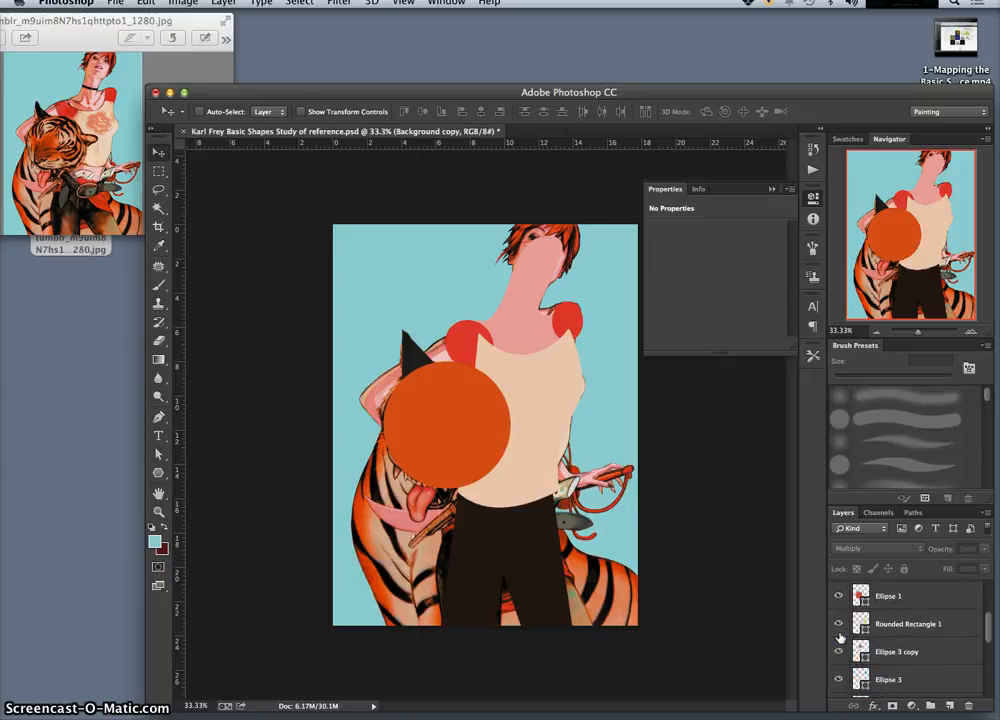
pyautogui.click(838, 596)
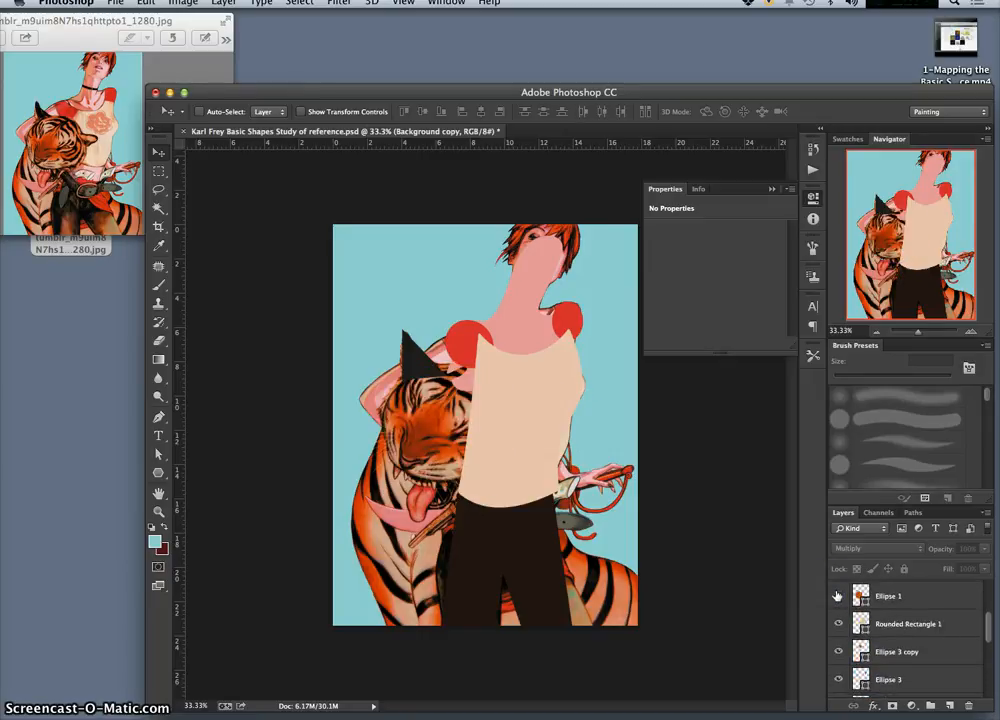
pyautogui.moveTo(986, 630); pyautogui.dragTo(991, 621)
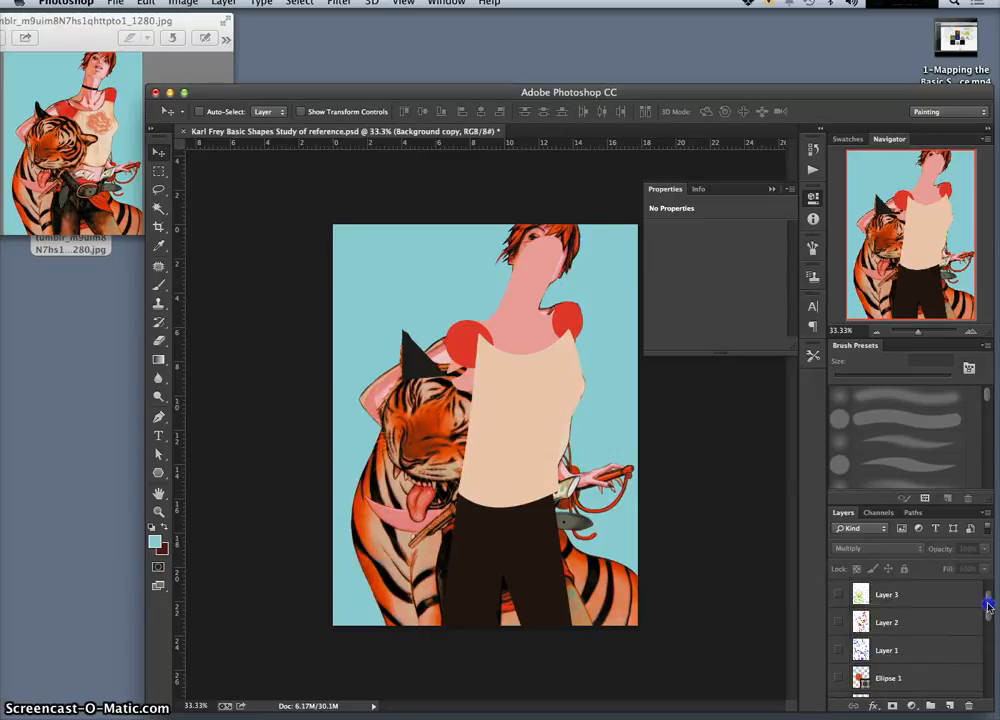
pyautogui.click(940, 655)
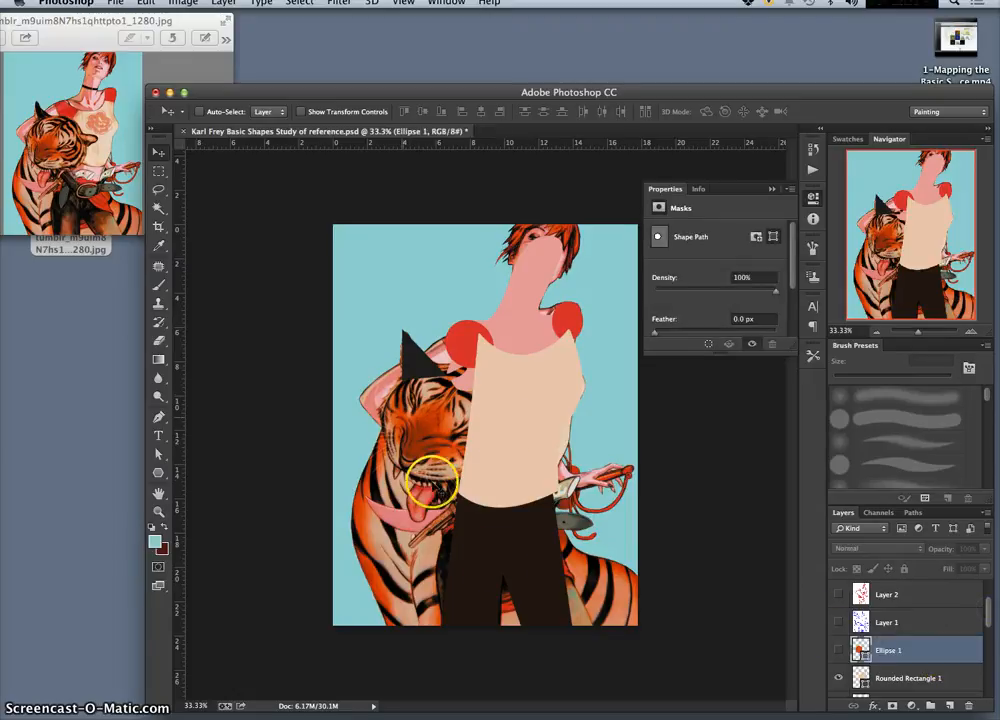